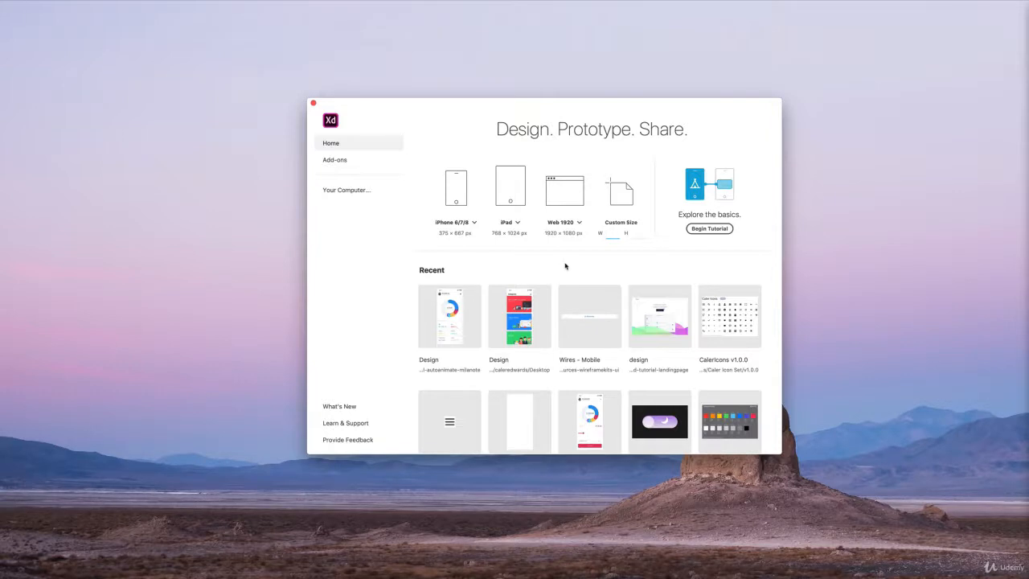
Create a new document with a custom 24 × 24 px artboard
type("24")
key("Tab")
type("3")
key("Return")
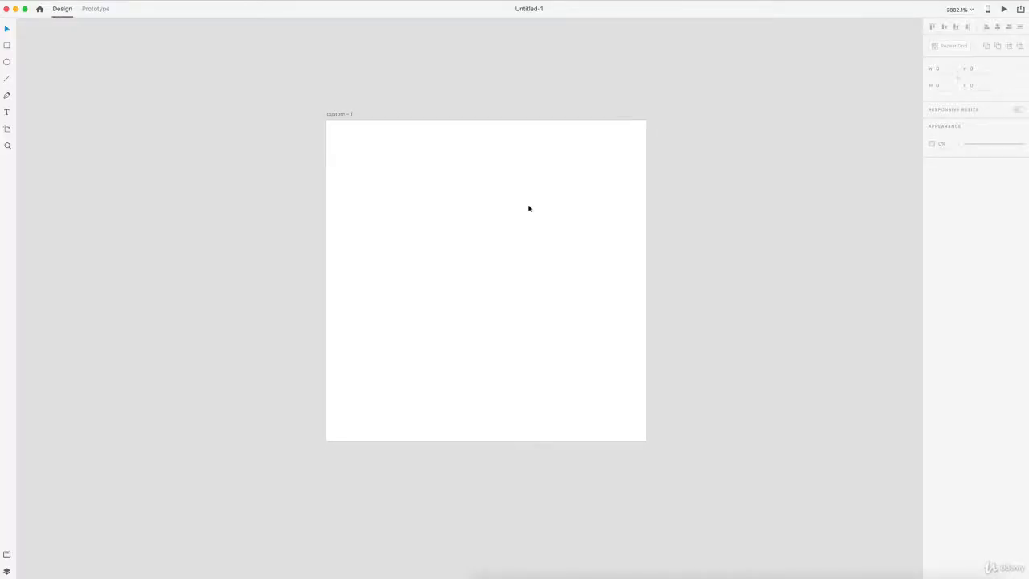
Rename the artboard as Icon
double_click(338, 114)
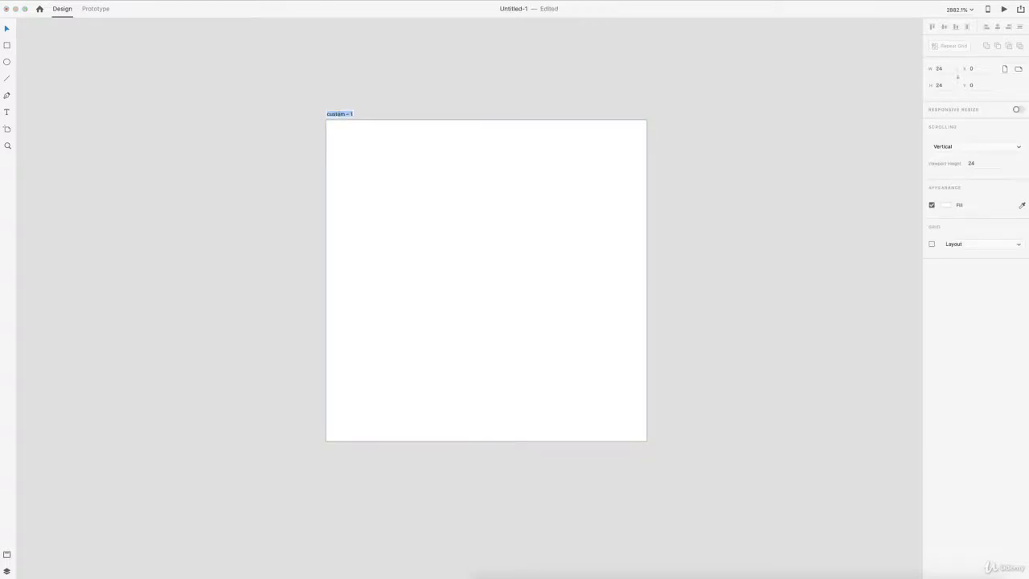
type("icon")
key("Return")
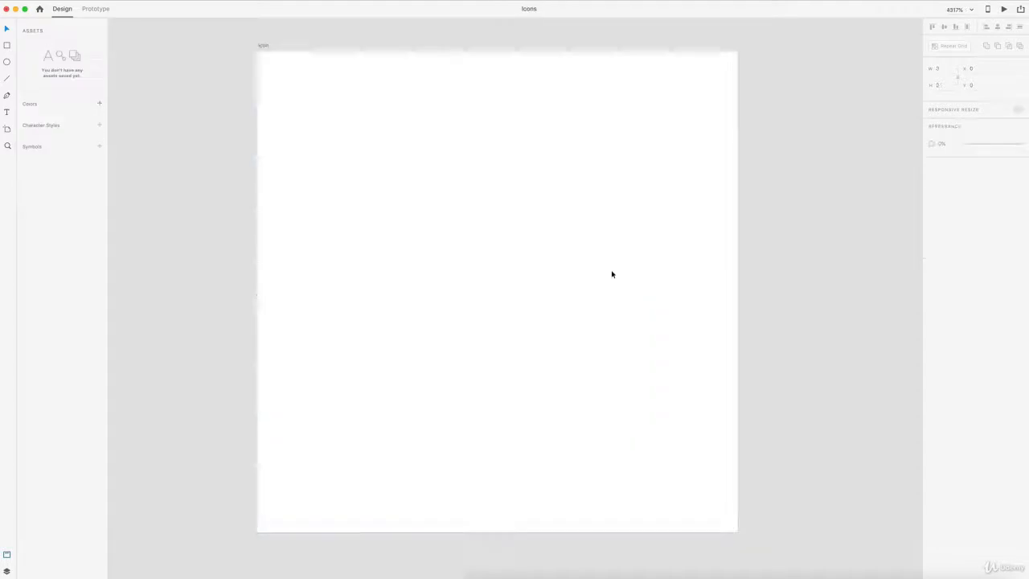
left_click(753, 220)
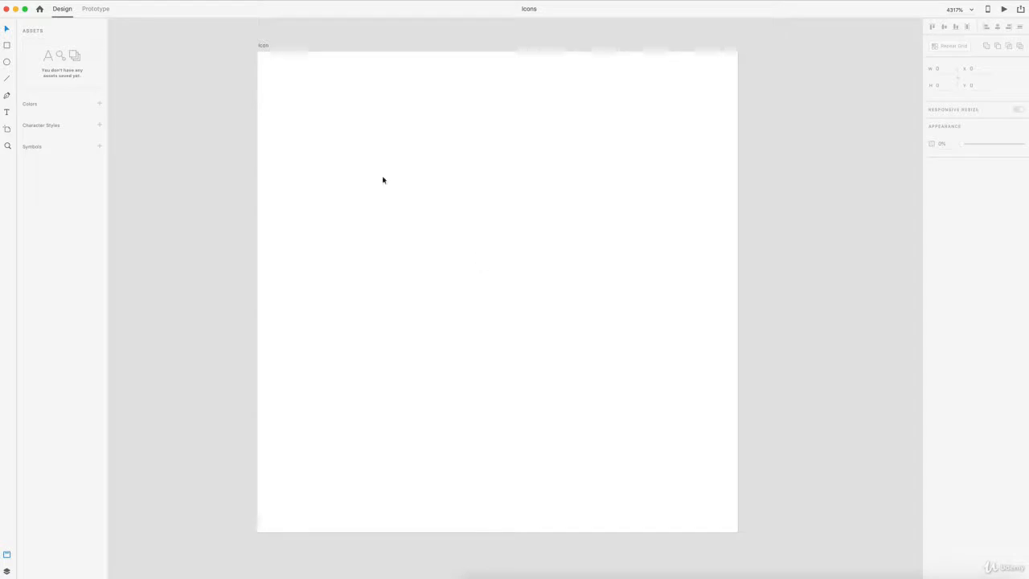
Draw a horizontal line 15 px wide on the artboard and move it to the middle at Y 12.5
left_click(6, 78)
left_click_drag(347, 181, 653, 188)
key("Escape")
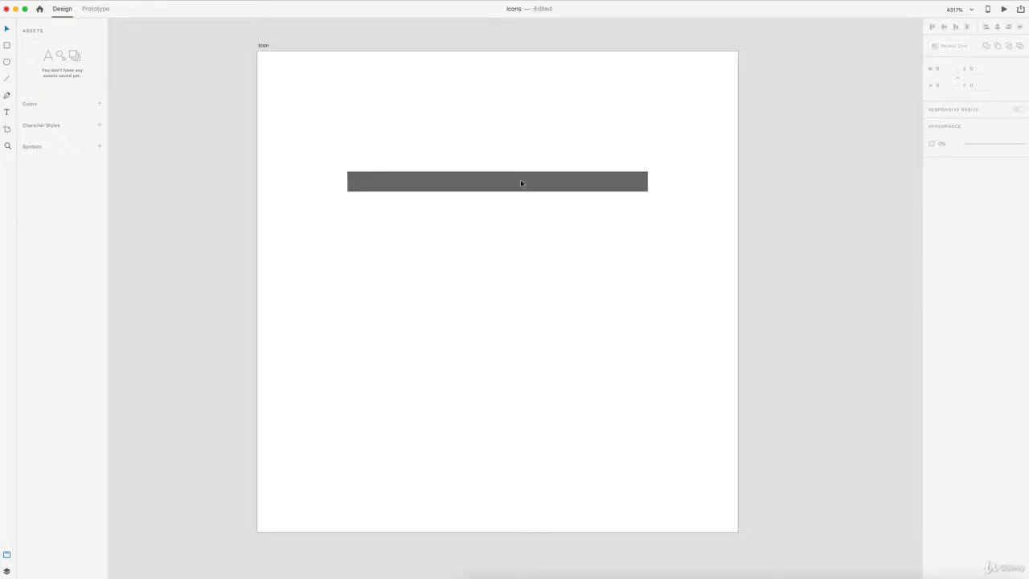
left_click(524, 183)
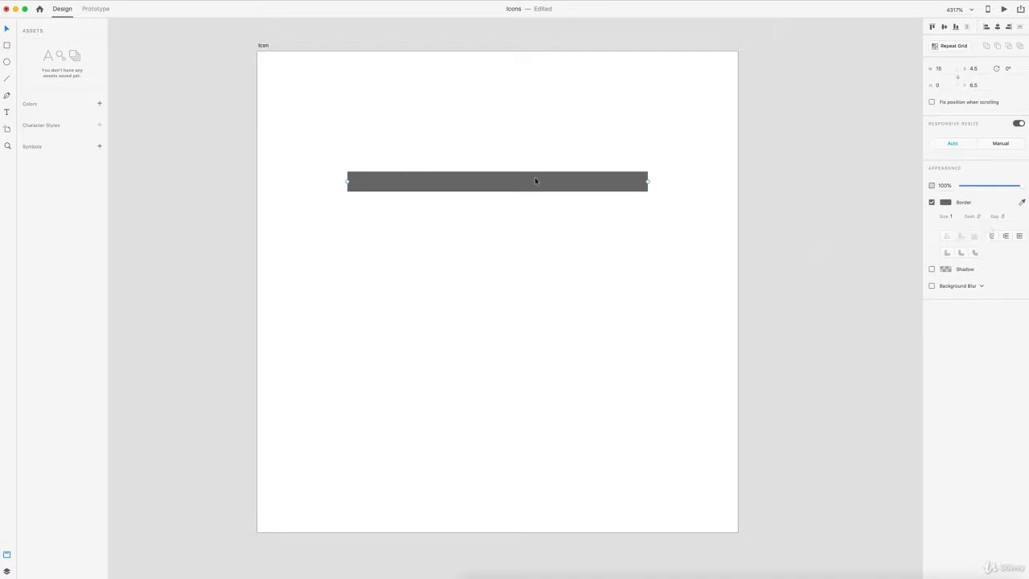
left_click_drag(535, 182, 540, 296)
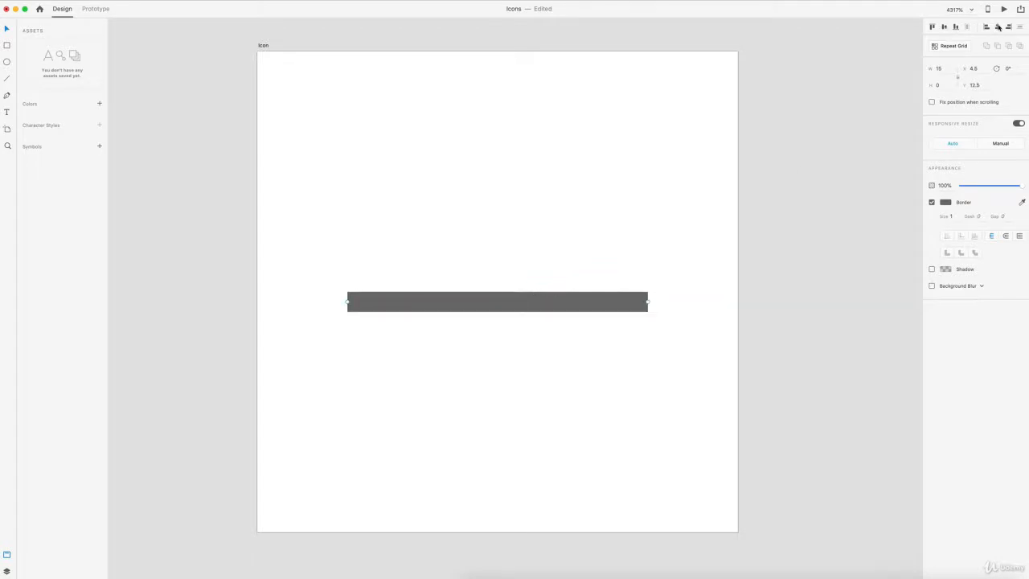
Duplicate the line 4 px above and 4 px below the original to form three evenly spaced bars
key("alt")
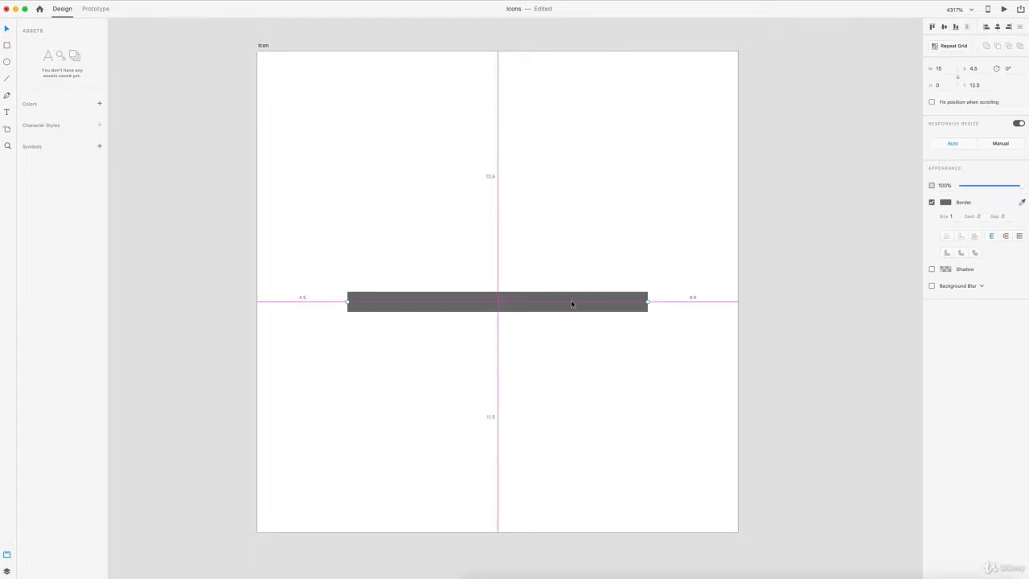
left_click_drag(572, 304, 571, 230)
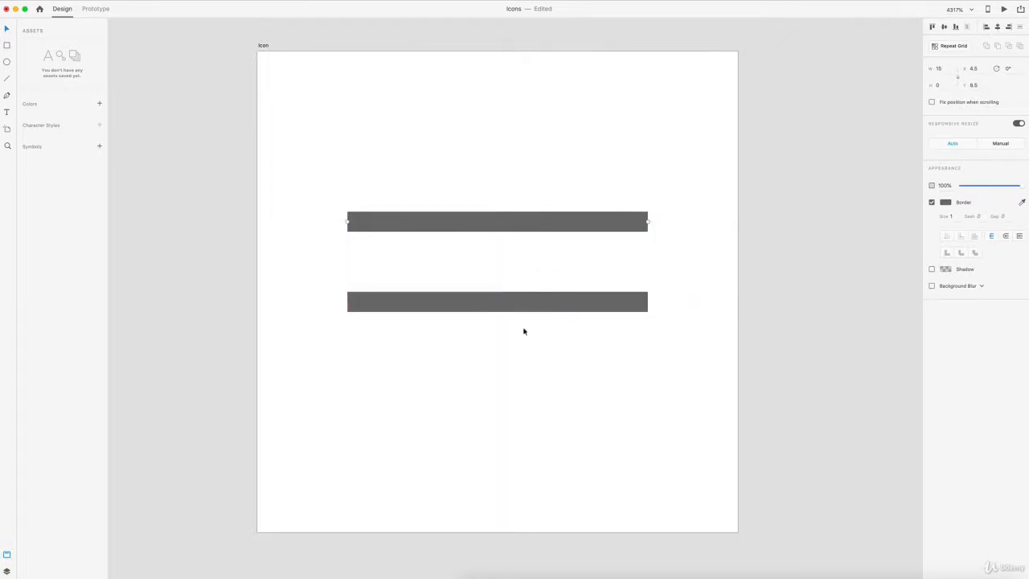
left_click_drag(515, 302, 516, 381)
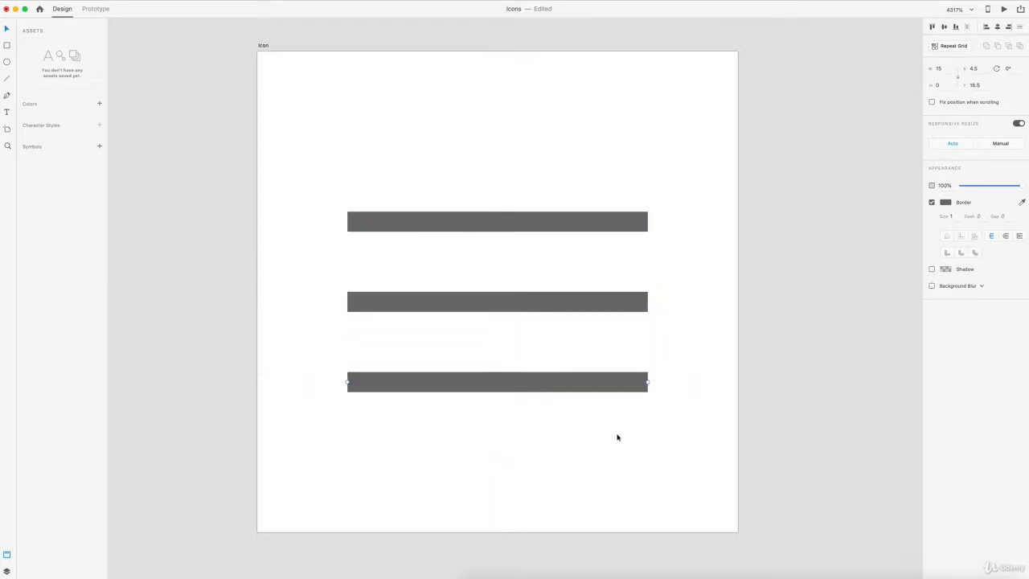
left_click(782, 384)
Apply round caps to the ends of all three lines
scroll(800, 354, "down", 6)
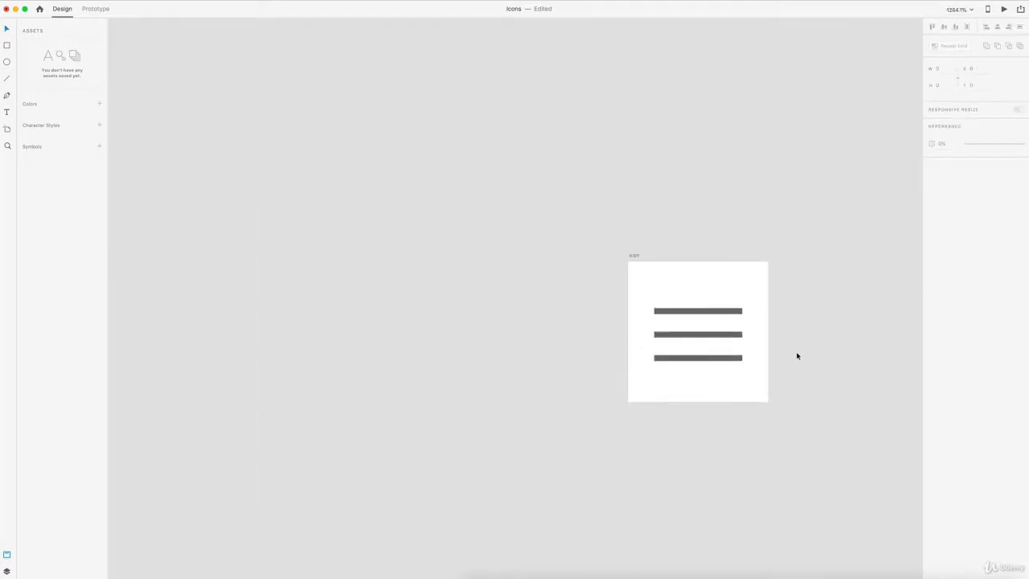
scroll(797, 354, "right", 3)
scroll(737, 349, "down", 2)
scroll(707, 338, "up", 4)
left_click_drag(687, 328, 525, 182)
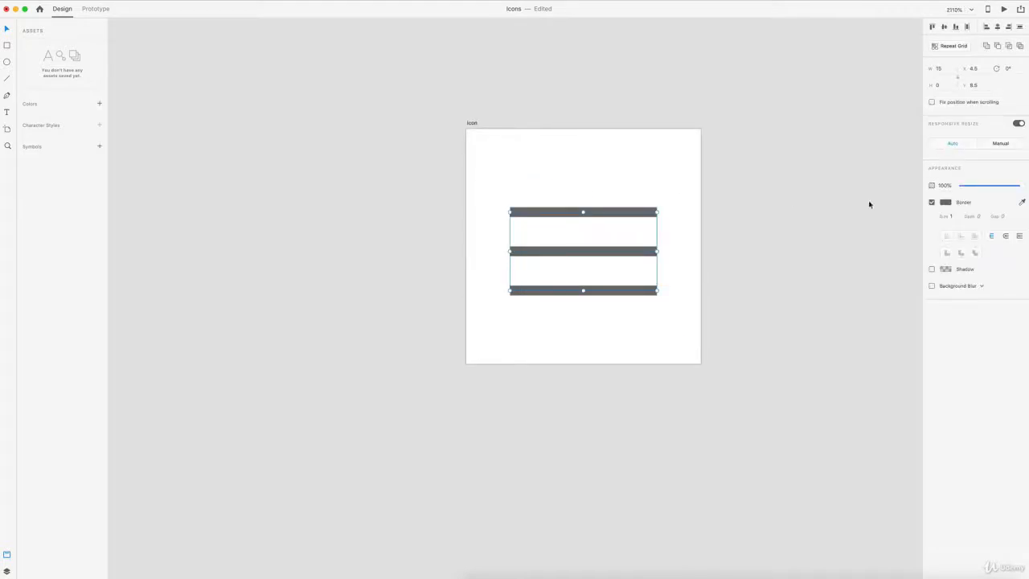
left_click(1006, 238)
Widen the spacing by moving the upper line 1 px up and the lower line 1 px down
scroll(601, 199, "up", 3)
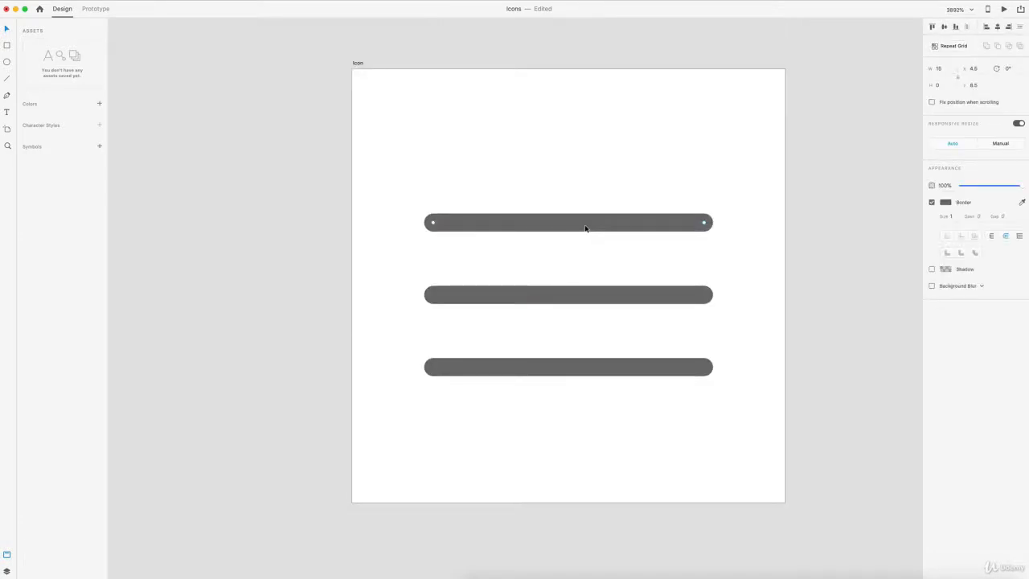
key("Up")
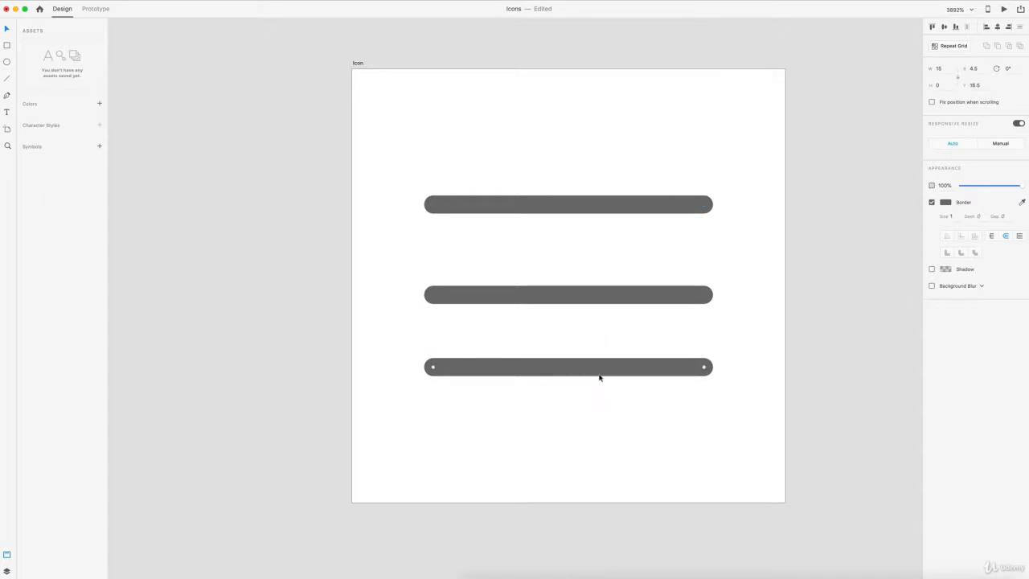
key("Down")
left_click(612, 473)
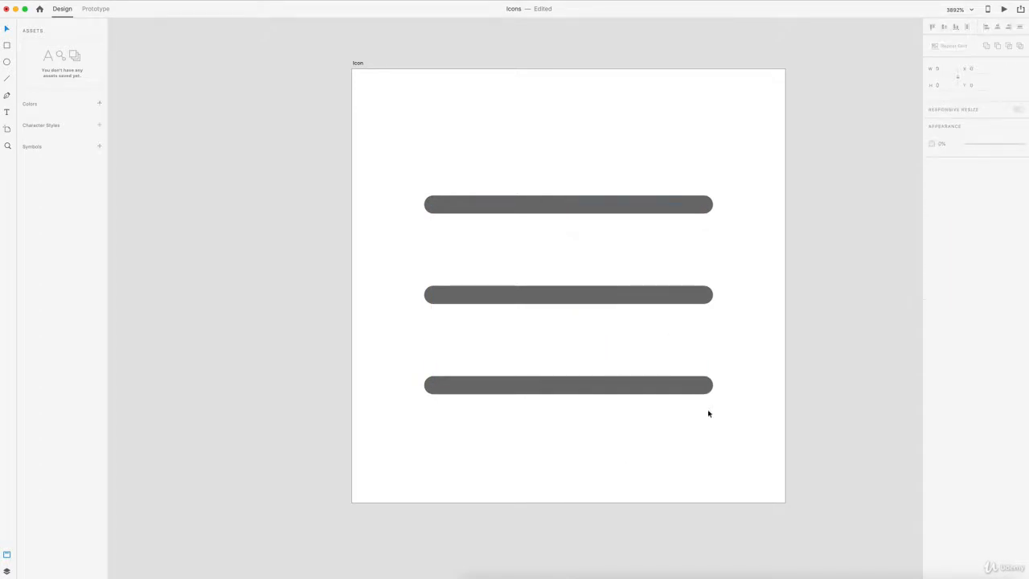
Shorten all three lines together from their centre to about 14.53 px wide
left_click_drag(813, 328, 801, 277)
scroll(810, 299, "down", 2)
scroll(813, 303, "down", 3)
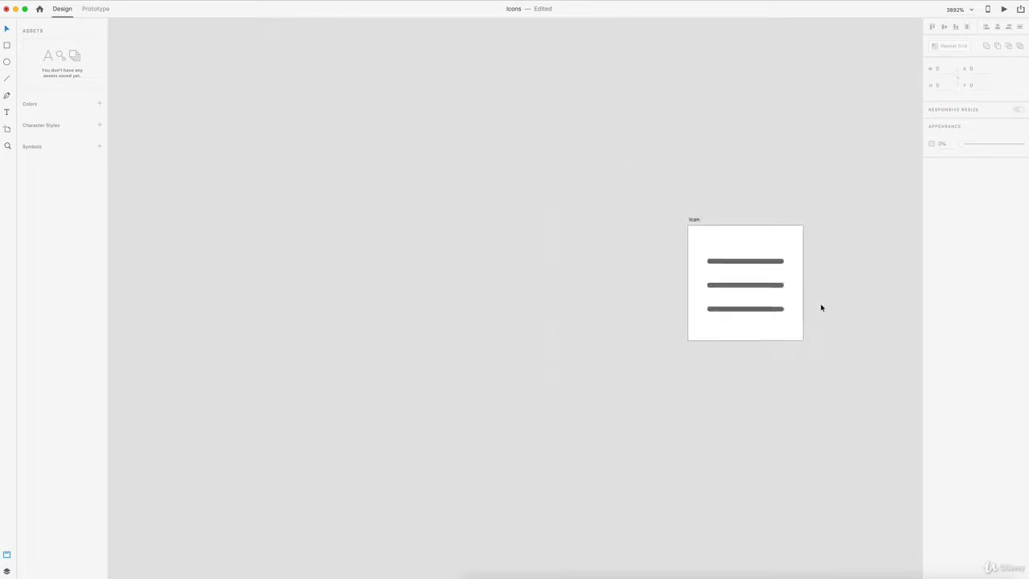
scroll(822, 307, "up", 4)
left_click_drag(811, 341, 568, 194)
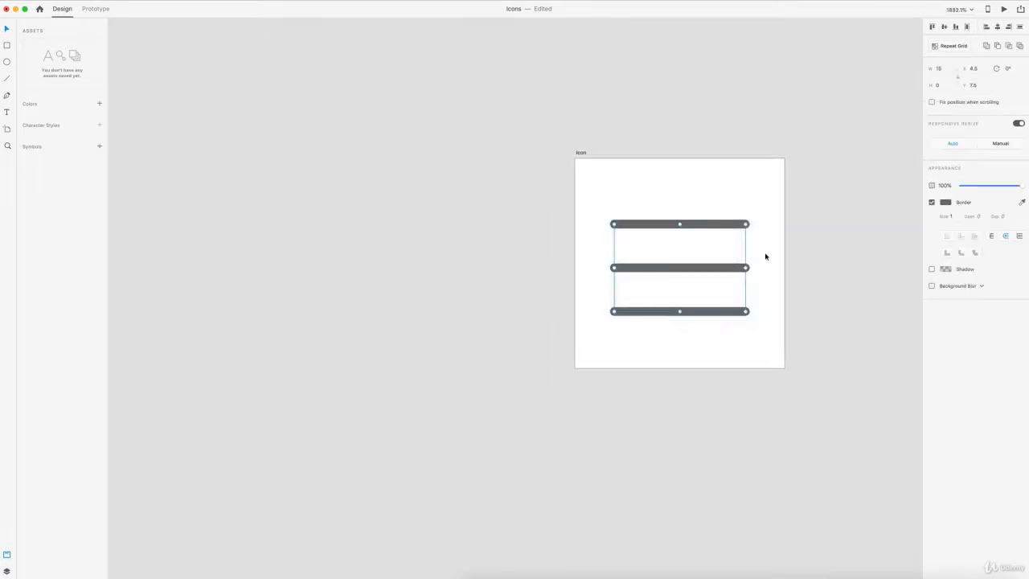
scroll(770, 255, "up", 3)
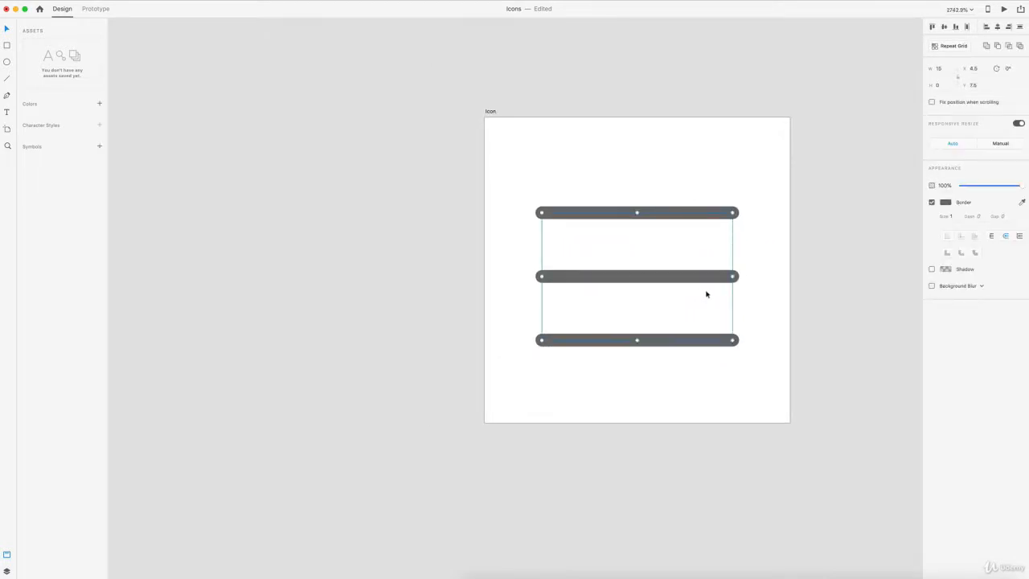
key("alt")
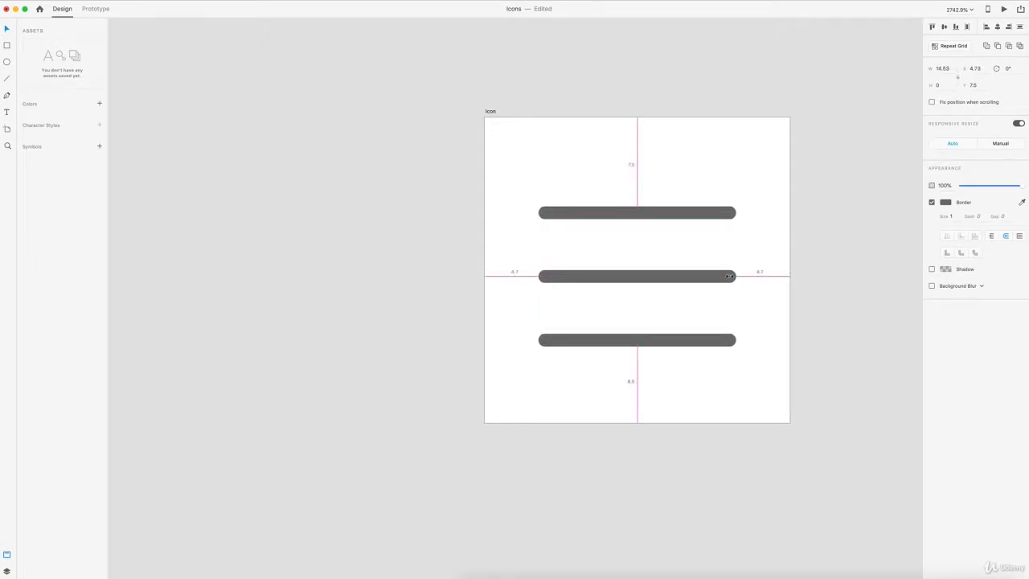
left_click(835, 282)
Draw a 24 × 24 px rectangle covering the whole artboard and remove its border
scroll(835, 283, "down", 5)
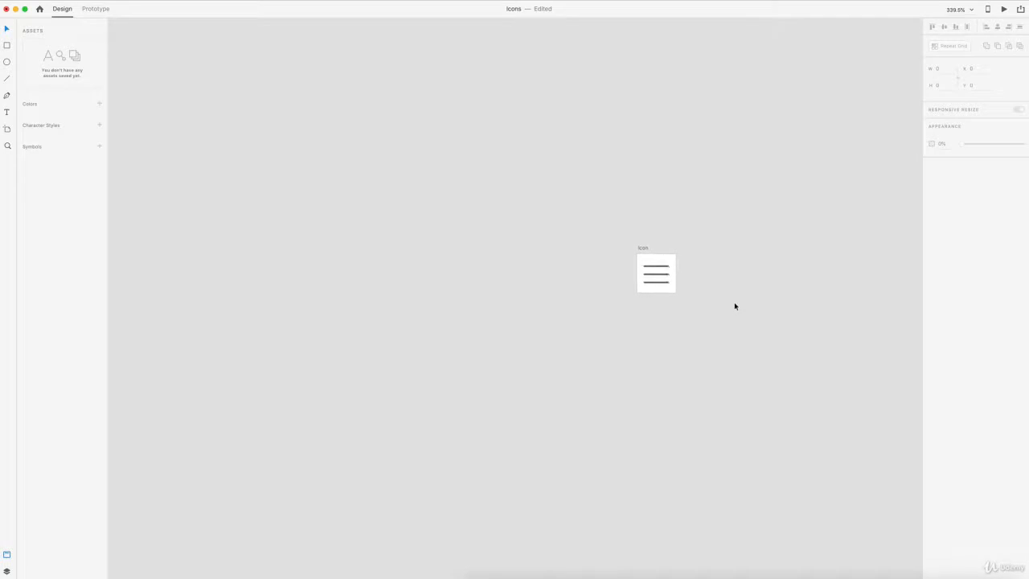
scroll(734, 305, "up", 5)
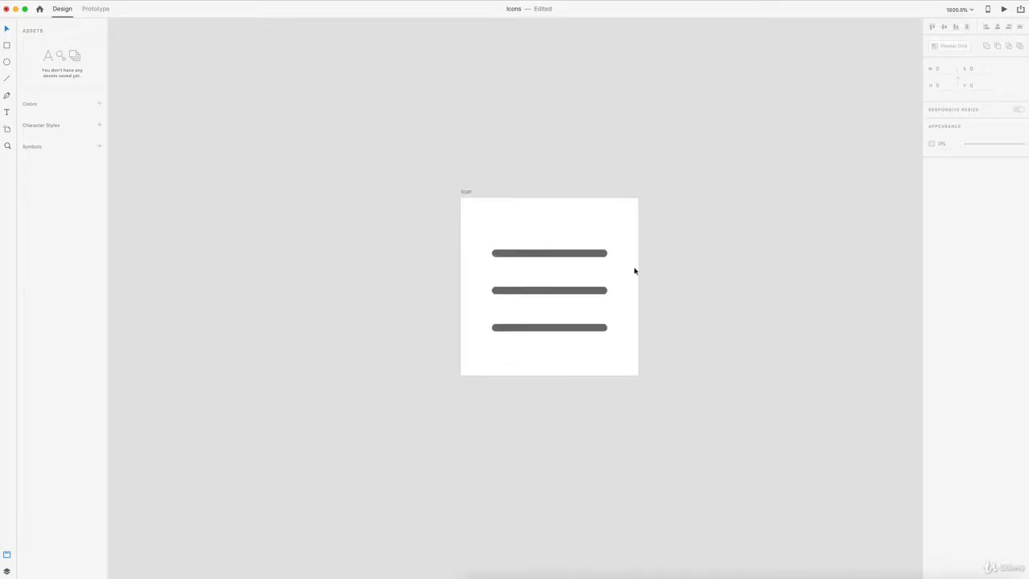
scroll(635, 271, "up", 3)
scroll(441, 249, "down", 2)
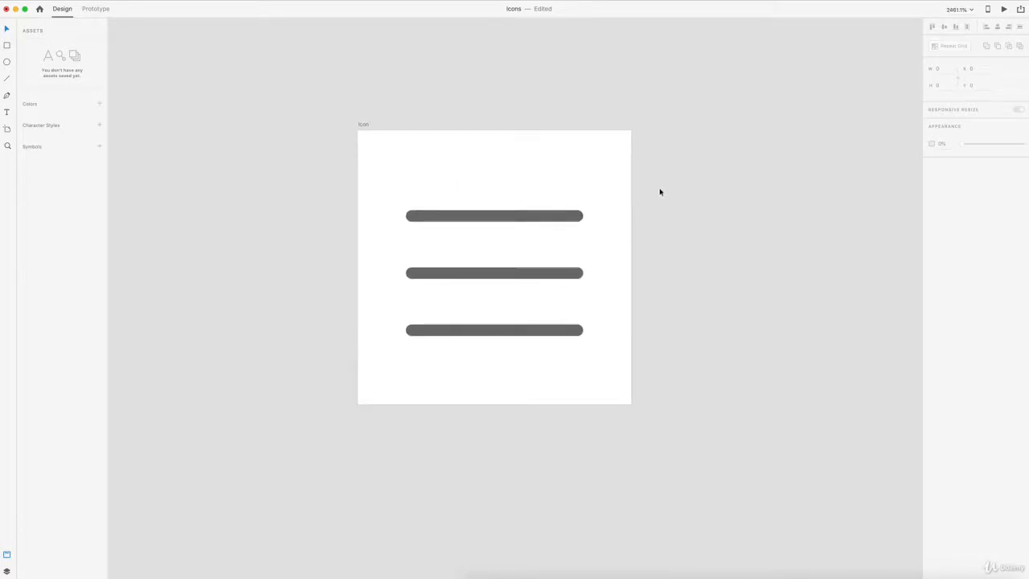
scroll(660, 191, "up", 2)
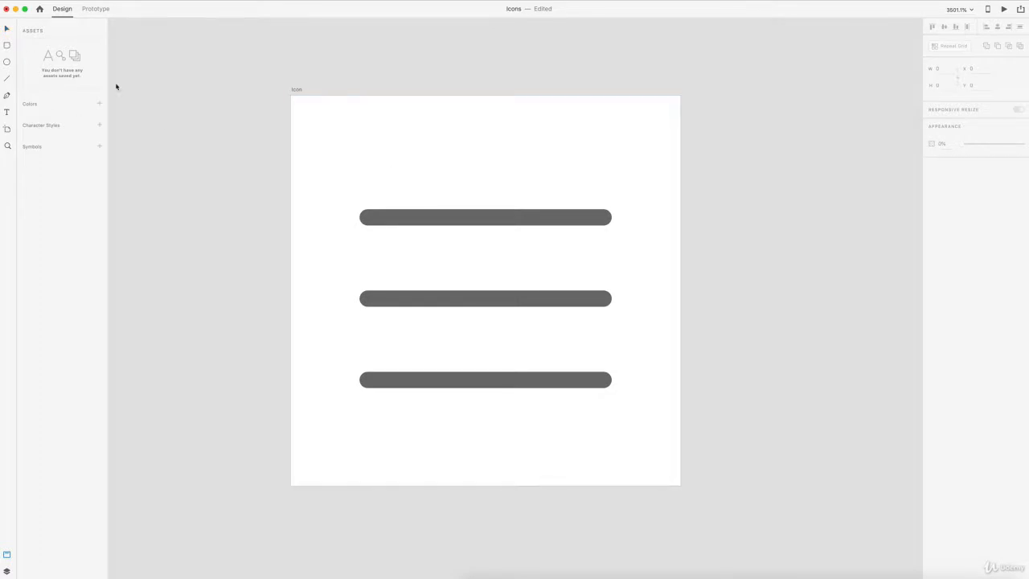
left_click_drag(290, 96, 681, 484)
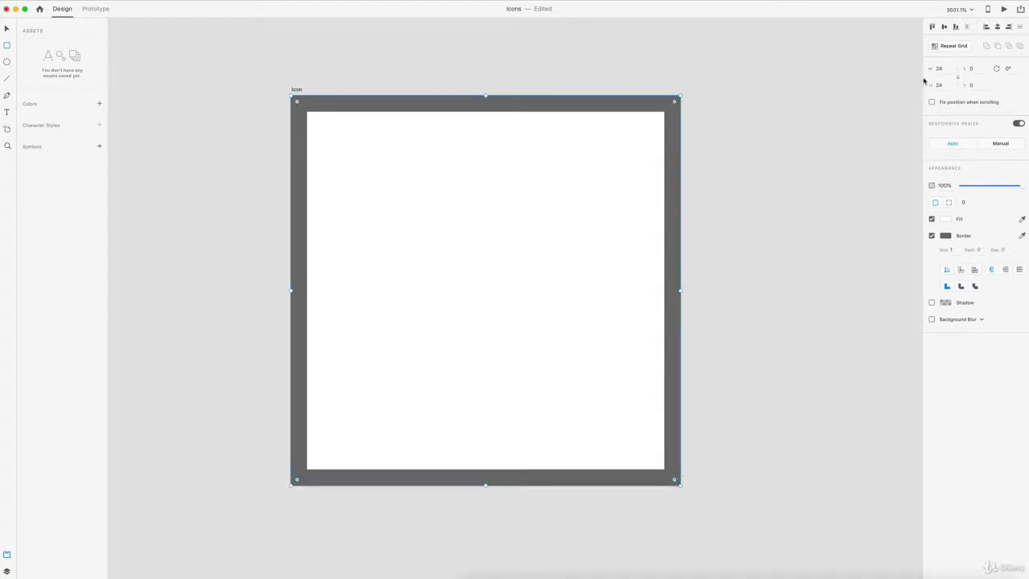
left_click(932, 235)
key("v")
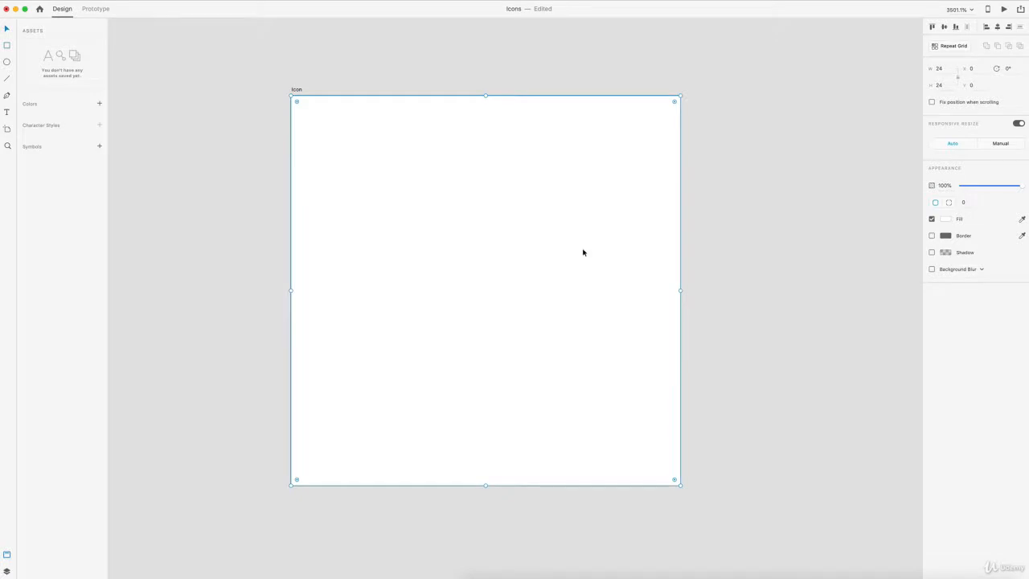
Send the rectangle behind the lines with 0% opacity and group it with the three lines
key("super+shift+bracketleft")
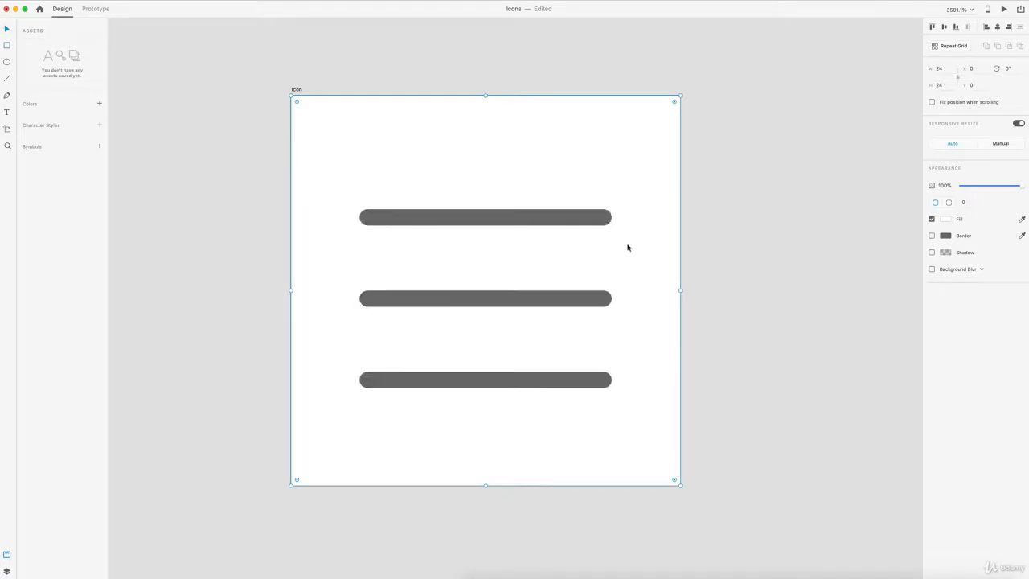
left_click_drag(1019, 186, 941, 190)
left_click_drag(795, 414, 422, 189)
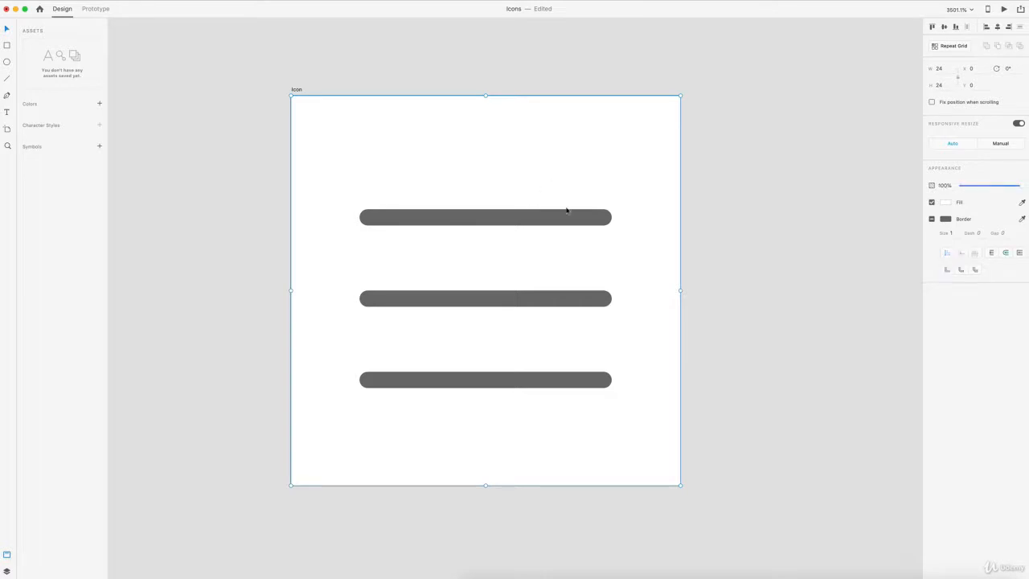
Try moving the icon group off the artboard to its left, and undo the move
scroll(734, 238, "down", 2)
scroll(734, 238, "down", 2)
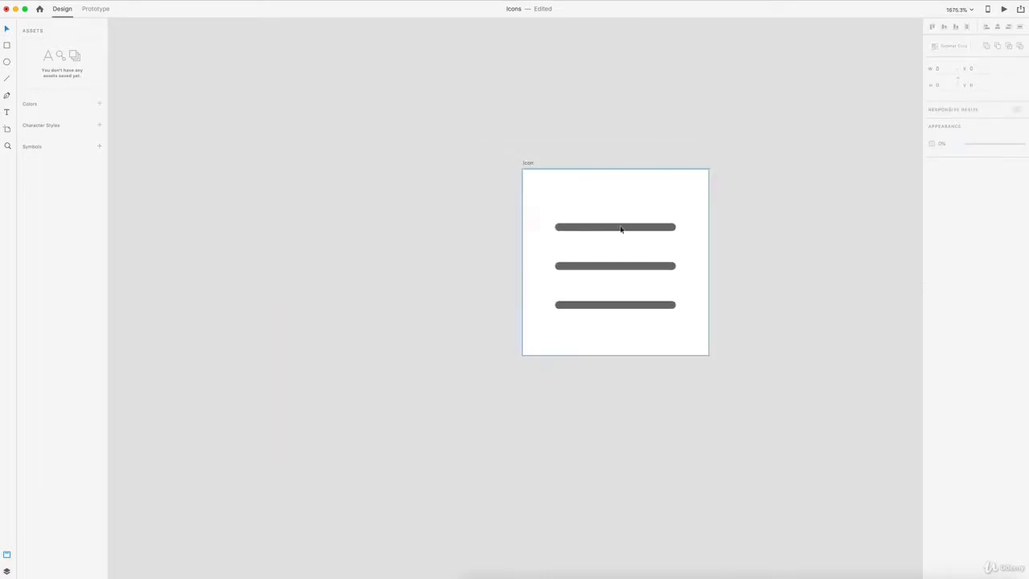
left_click_drag(620, 228, 369, 231)
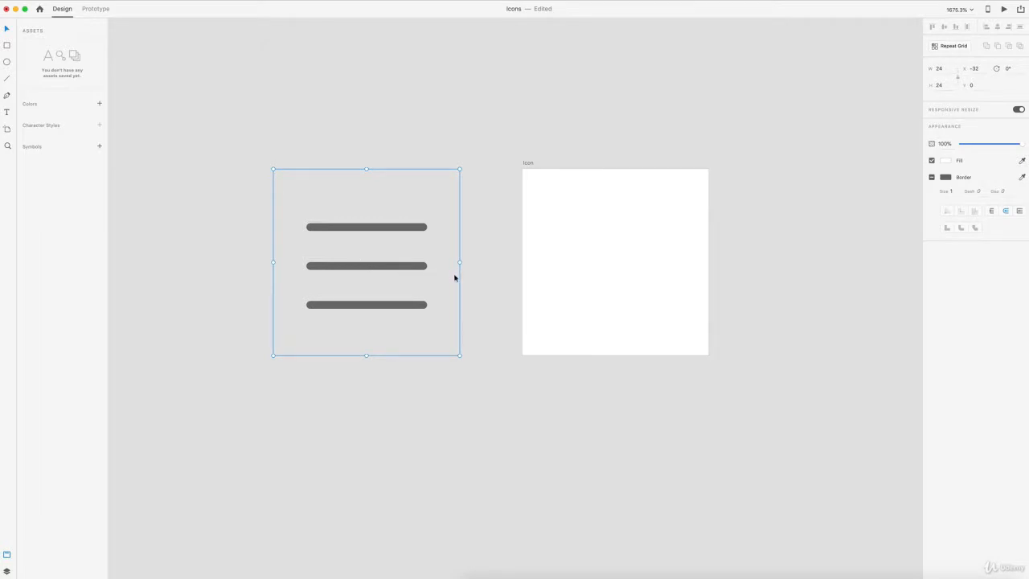
key("super+z")
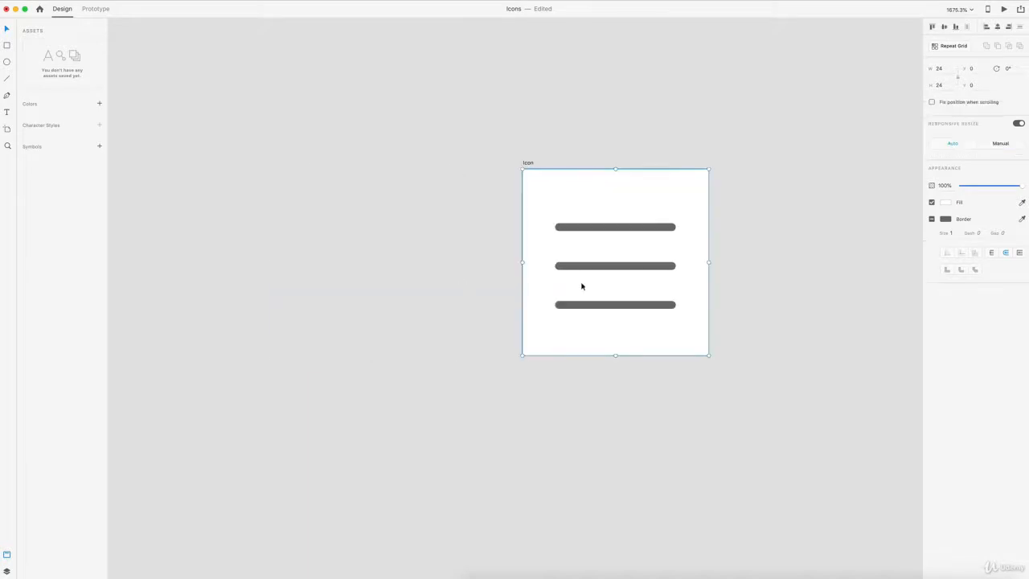
Change the border colour of the three lines inside the group to black, and reselect the whole group
double_click(620, 230)
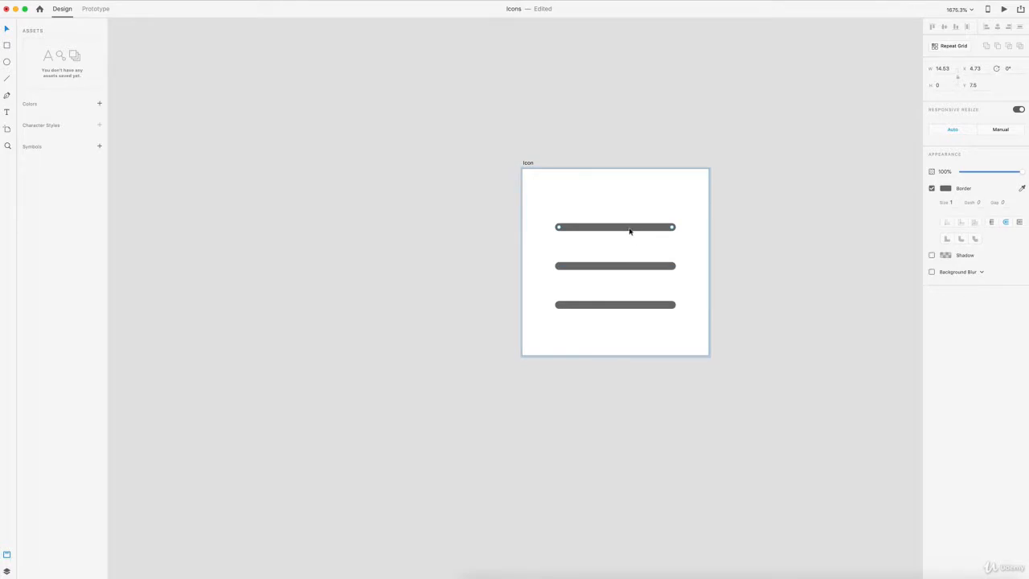
left_click(621, 268, "shift")
left_click(622, 305, "shift")
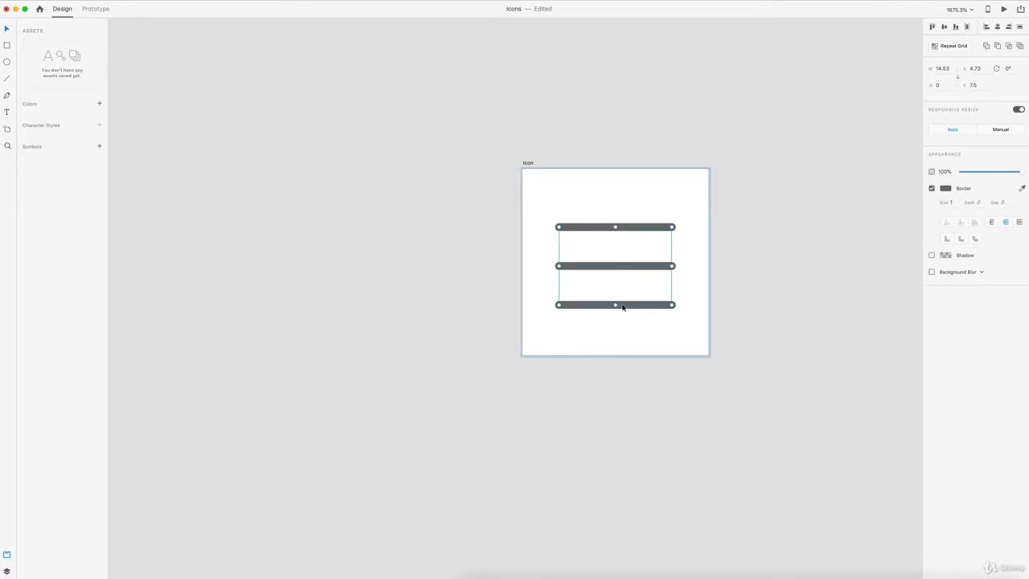
left_click(946, 188)
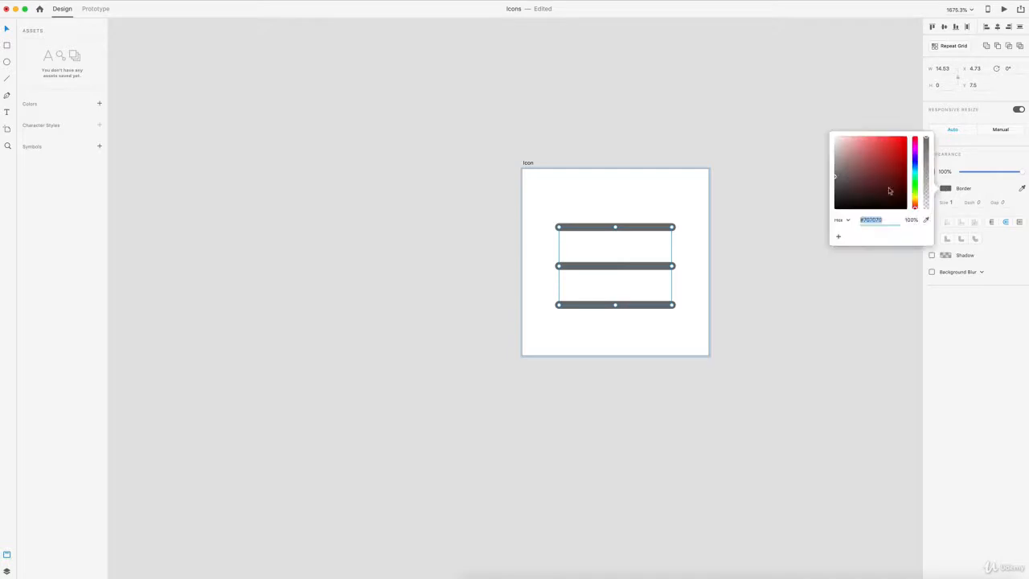
left_click_drag(889, 187, 819, 221)
left_click(818, 221)
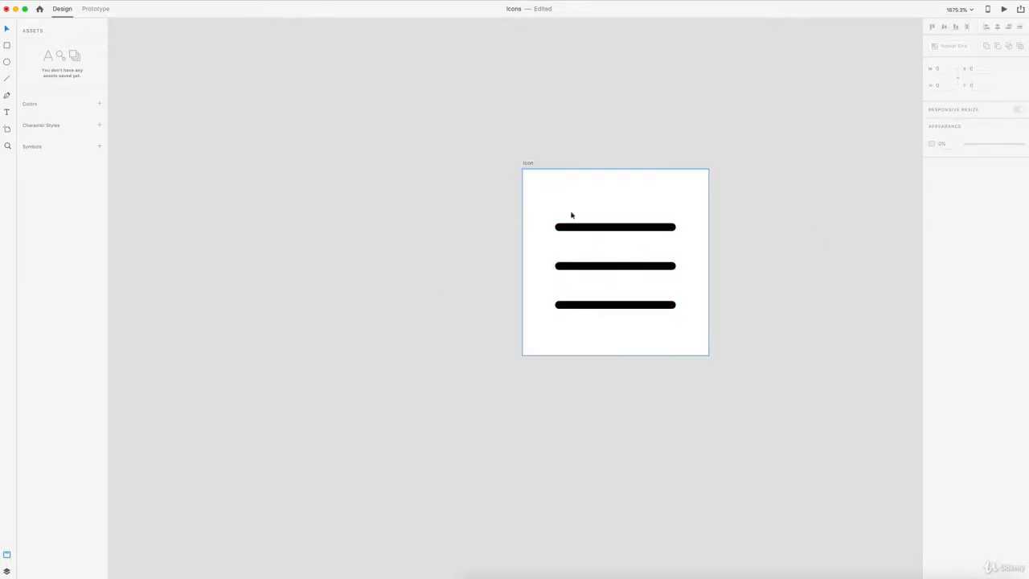
left_click(624, 210)
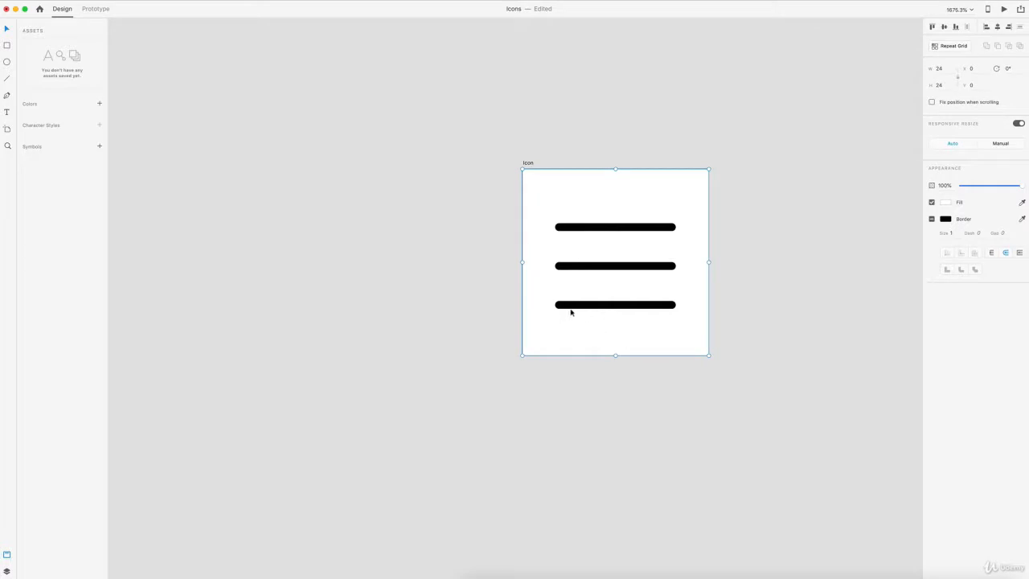
Convert the selected hamburger icon group into a symbol and rename it Nav
key("super+k")
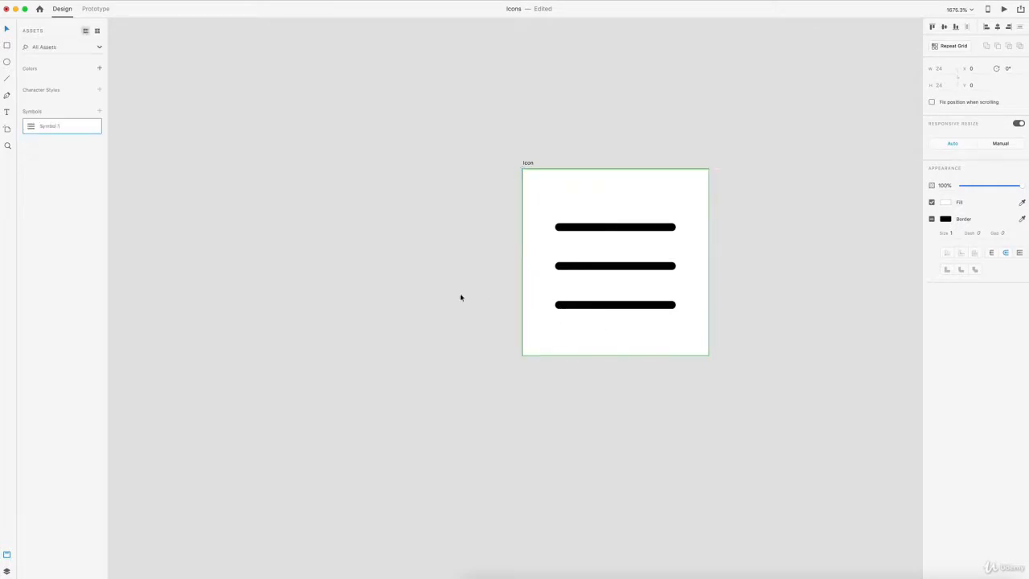
double_click(53, 125)
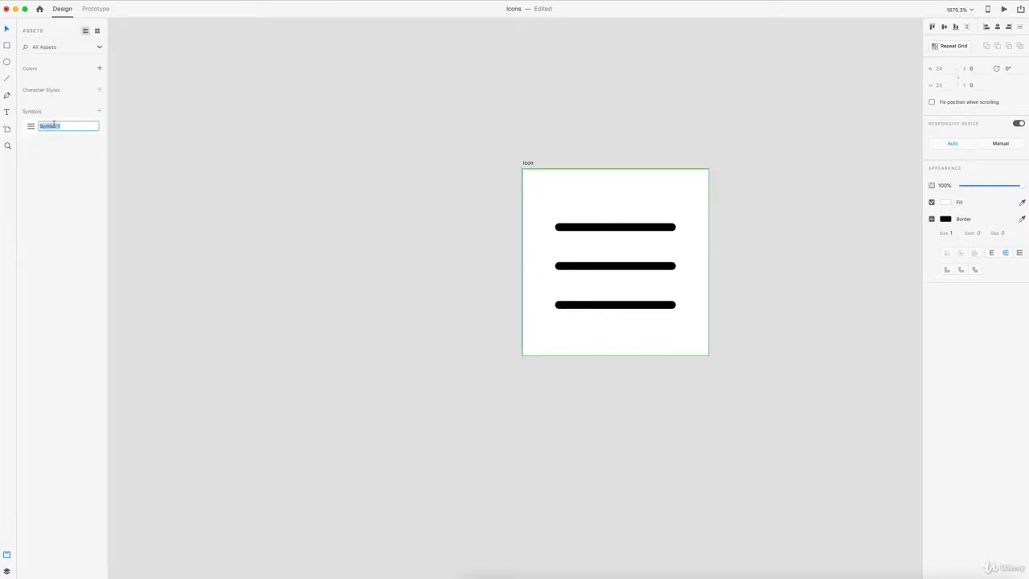
type("Nav")
key("Return")
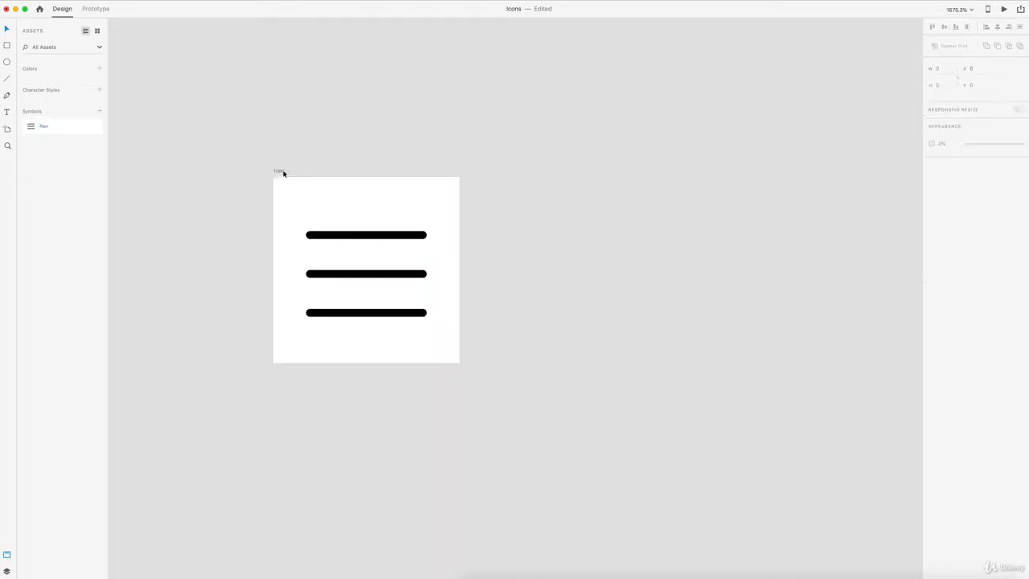
Duplicate the Icon artboard beside the original and delete the hamburger icon from the copy
left_click_drag(278, 172, 503, 172)
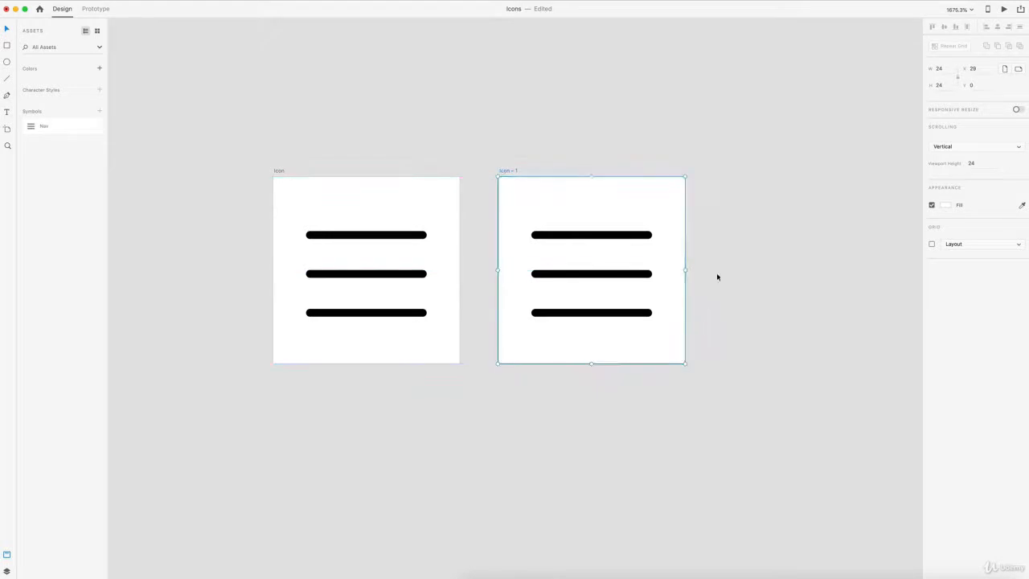
left_click(611, 231)
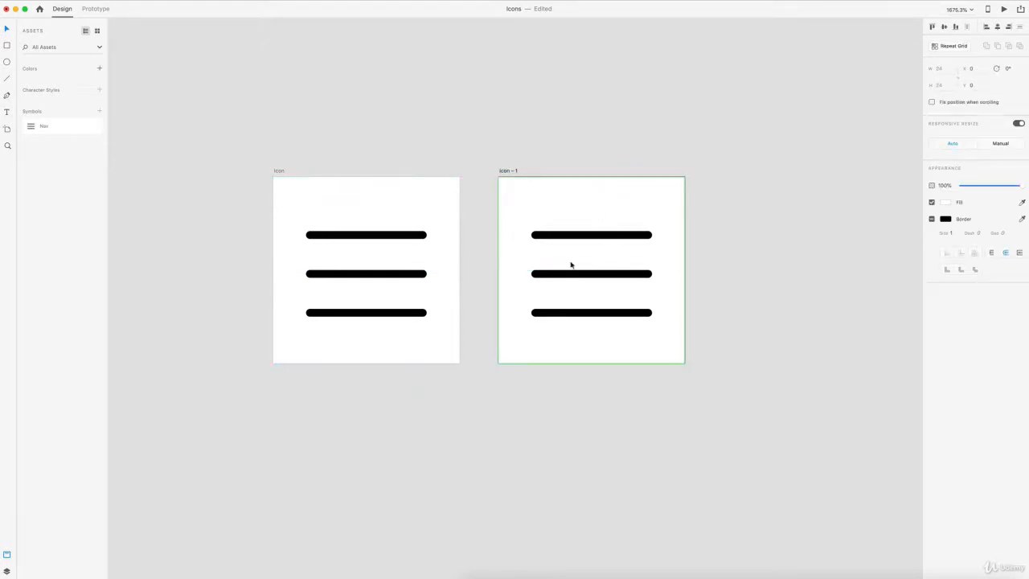
key("Delete")
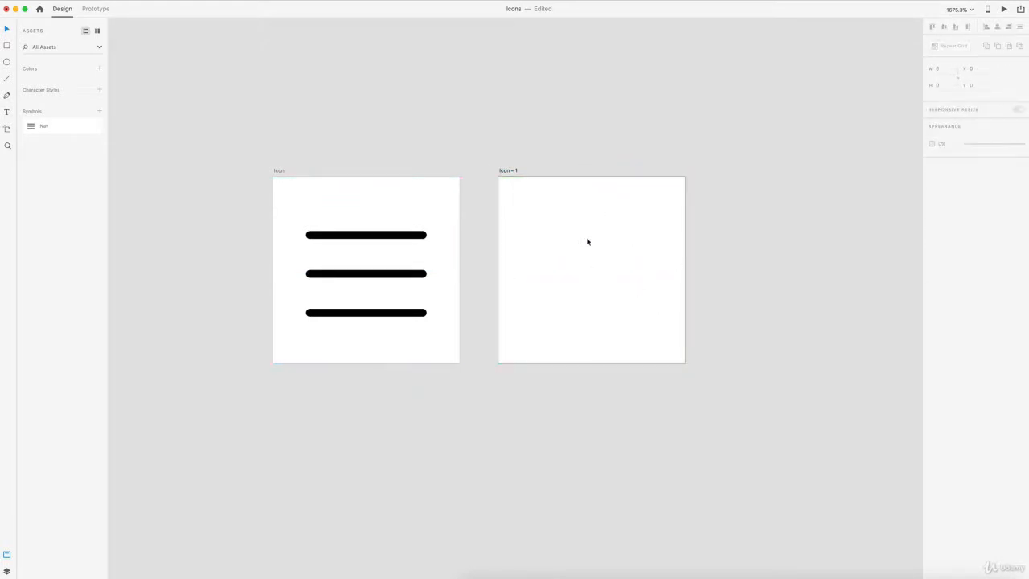
Draw an open left-pointing chevron about 6 × 12 px with the Pen tool on the empty artboard
scroll(619, 250, "up", 3)
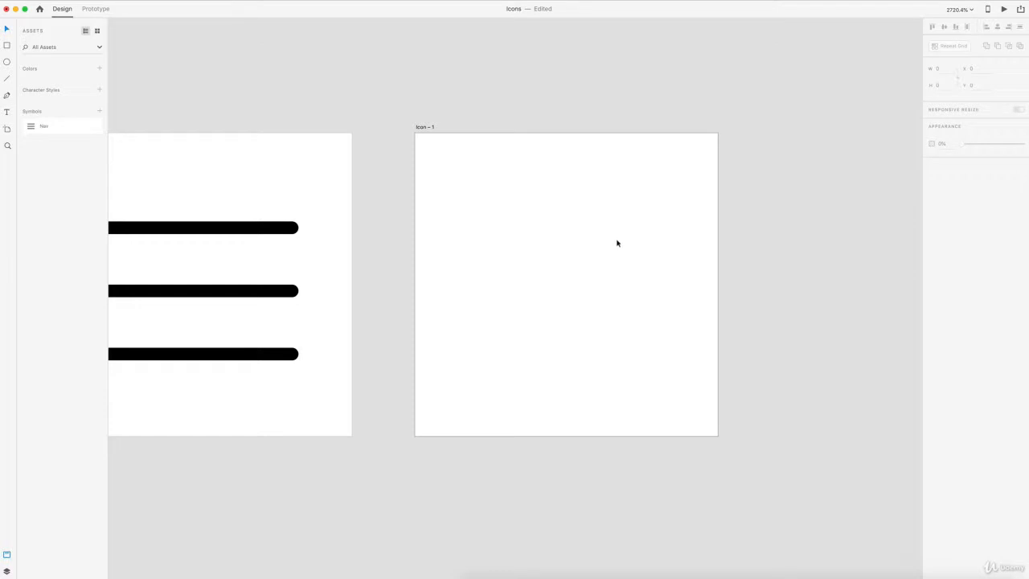
key("p")
left_click(718, 189)
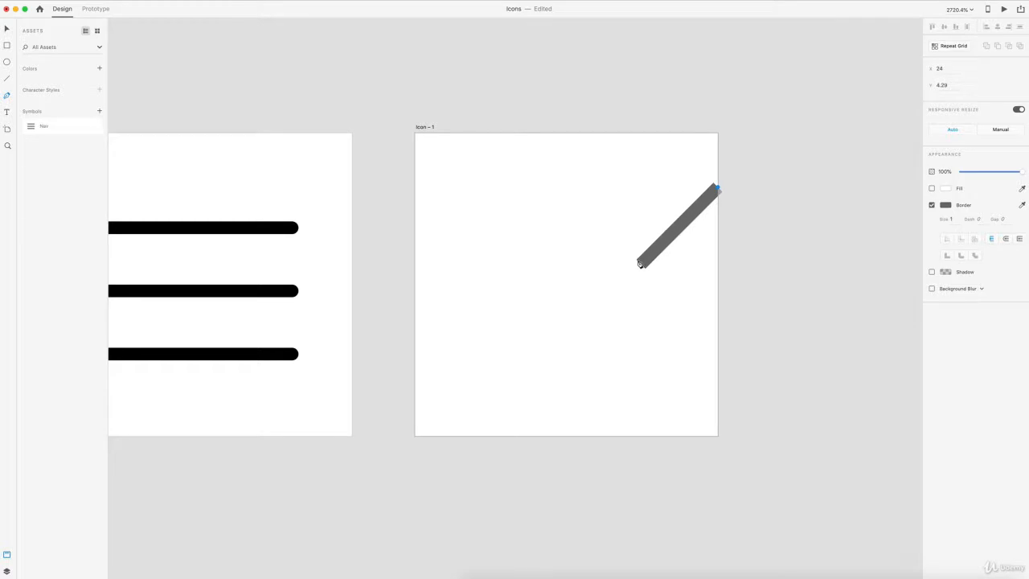
left_click(641, 264)
left_click(718, 340)
key("Escape")
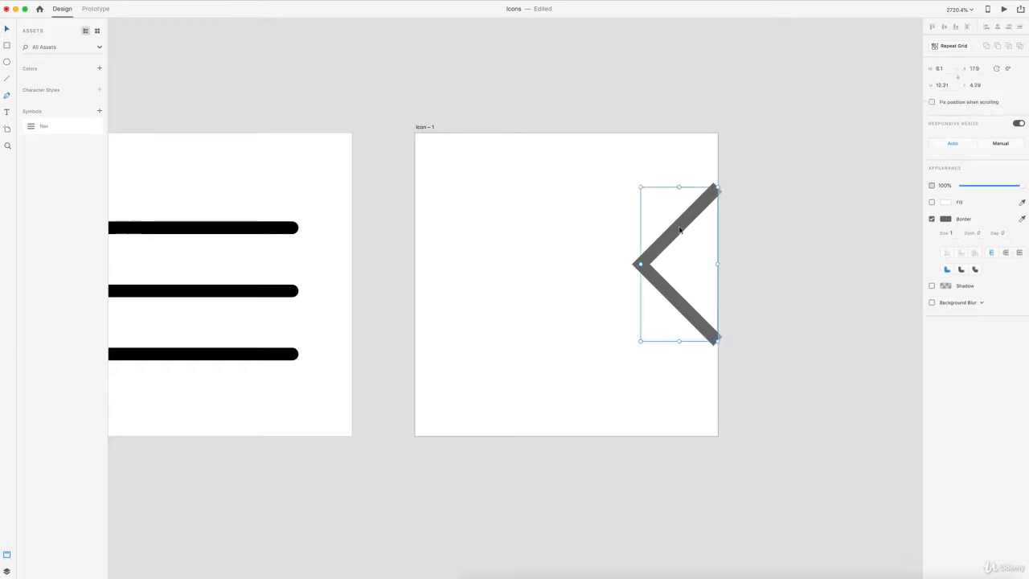
Move the chevron into the artboard and align it to the artboard's middle both vertically and horizontally
left_click_drag(679, 231, 590, 244)
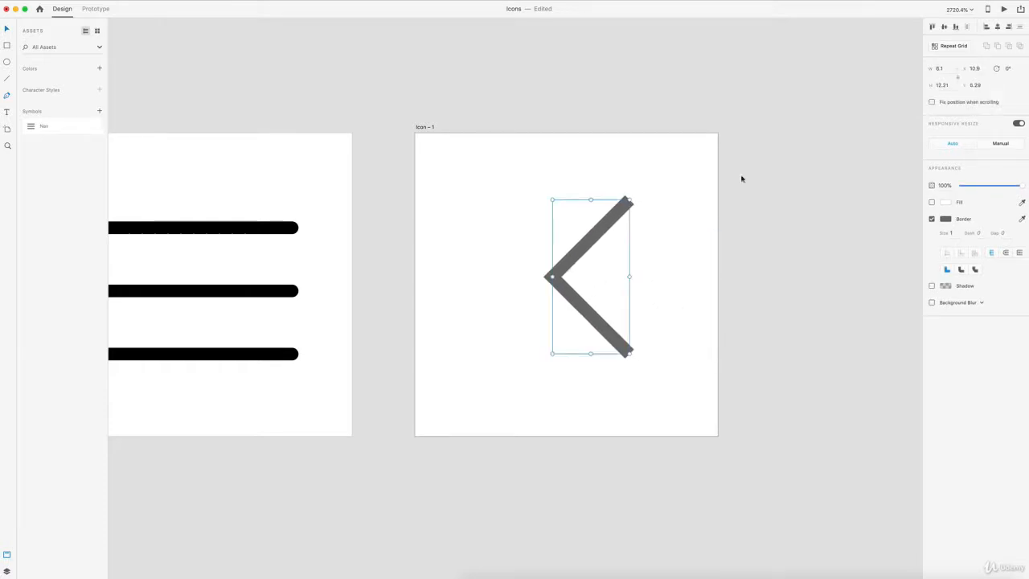
left_click(945, 27)
left_click(998, 27)
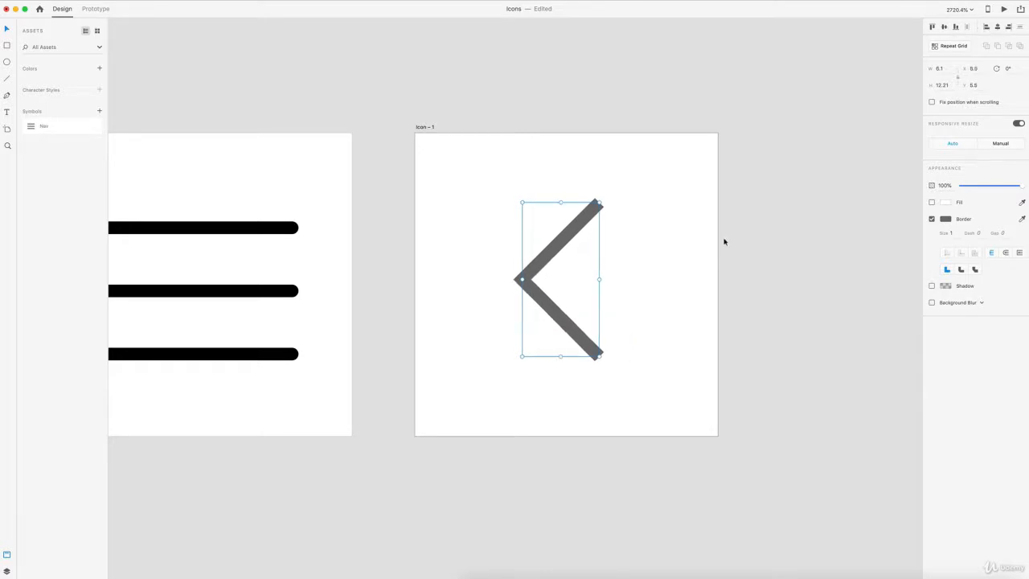
Shrink the chevron from its centre to about 5.2 × 8.6 px
key("alt")
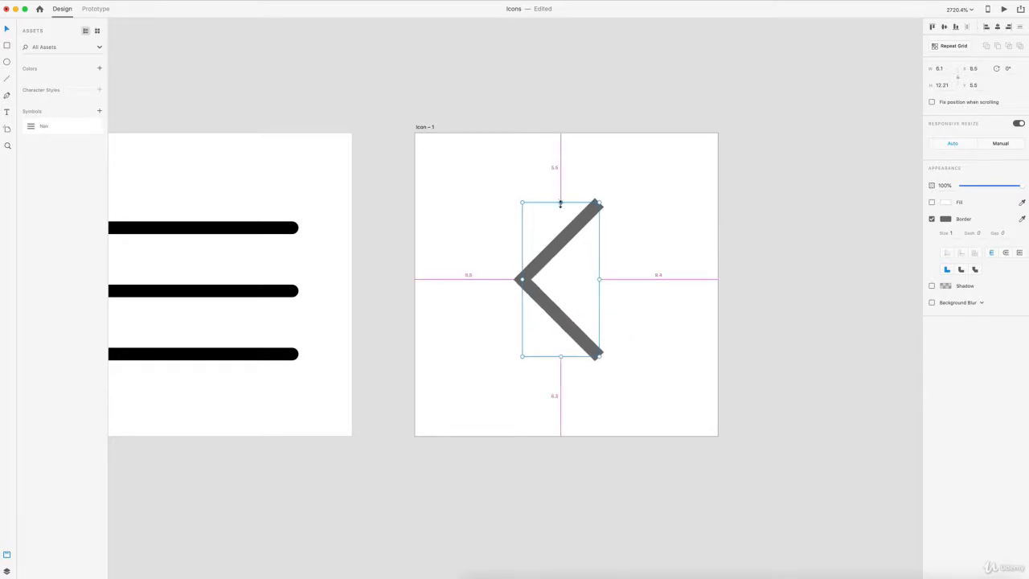
left_click_drag(560, 203, 560, 215)
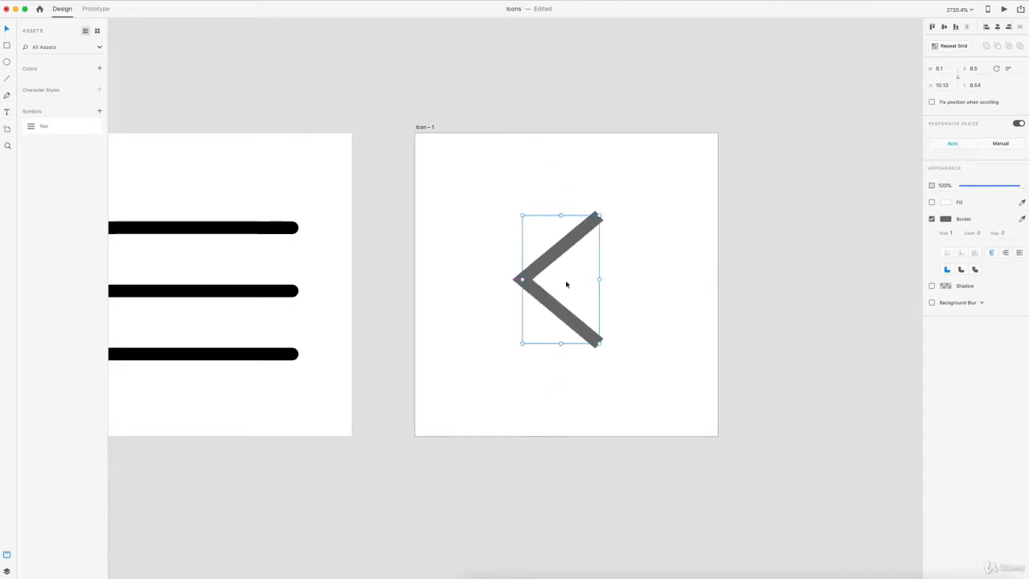
key("alt")
left_click_drag(601, 216, 593, 223)
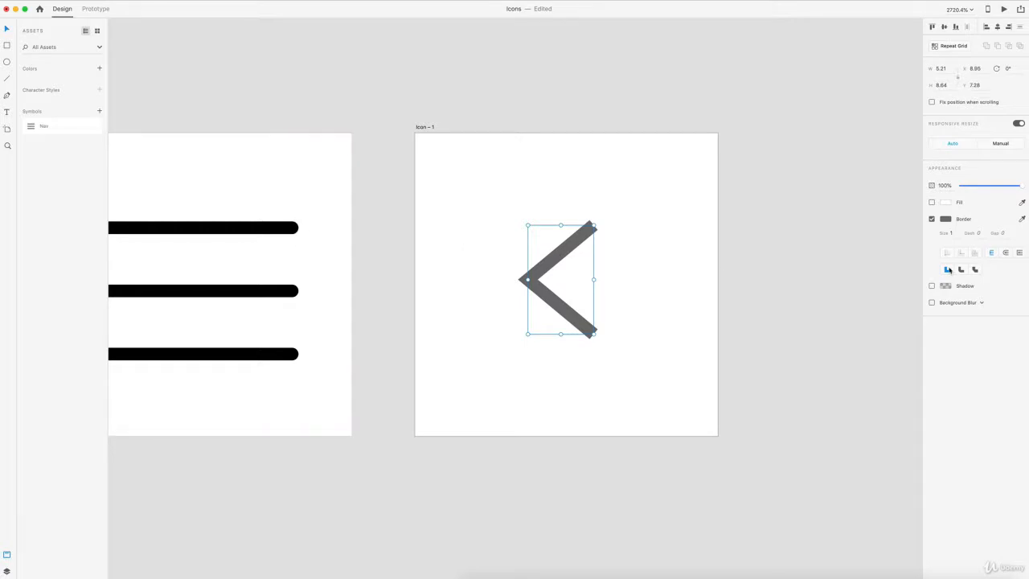
Give the chevron's stroke round caps and a round join
left_click(1005, 254)
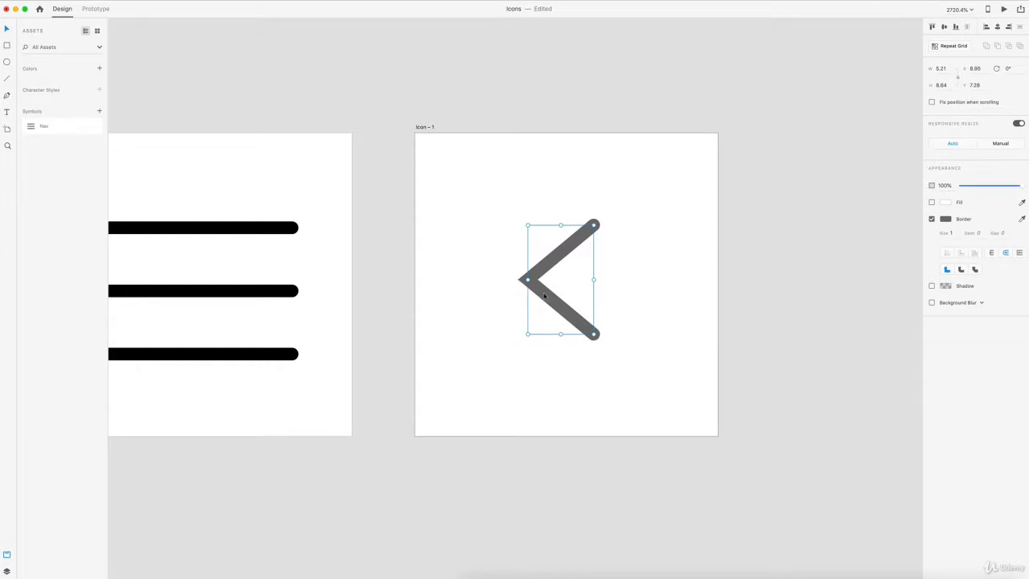
left_click(961, 271)
left_click(784, 289)
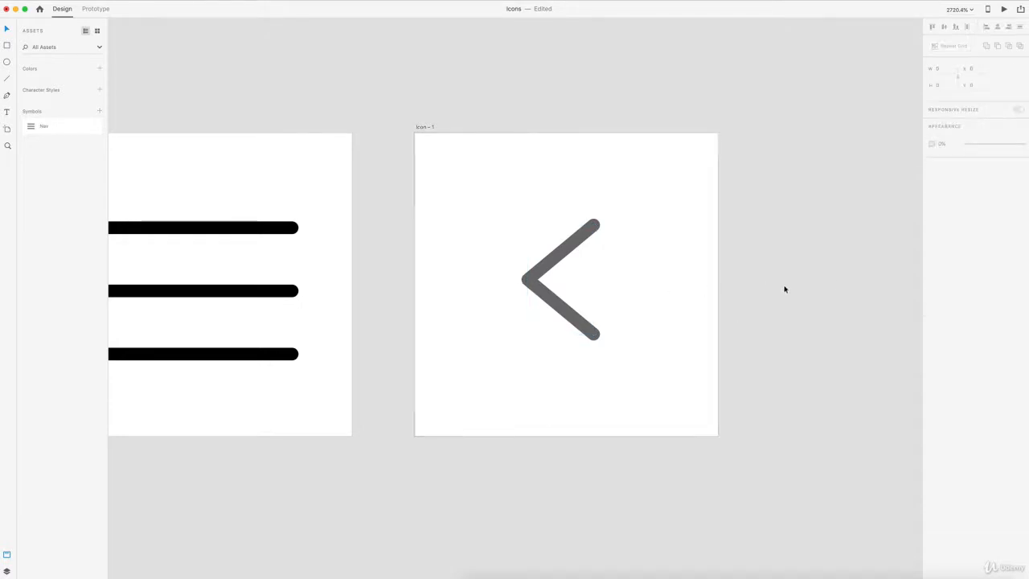
Change the chevron's border colour to black
scroll(785, 289, "down", 10)
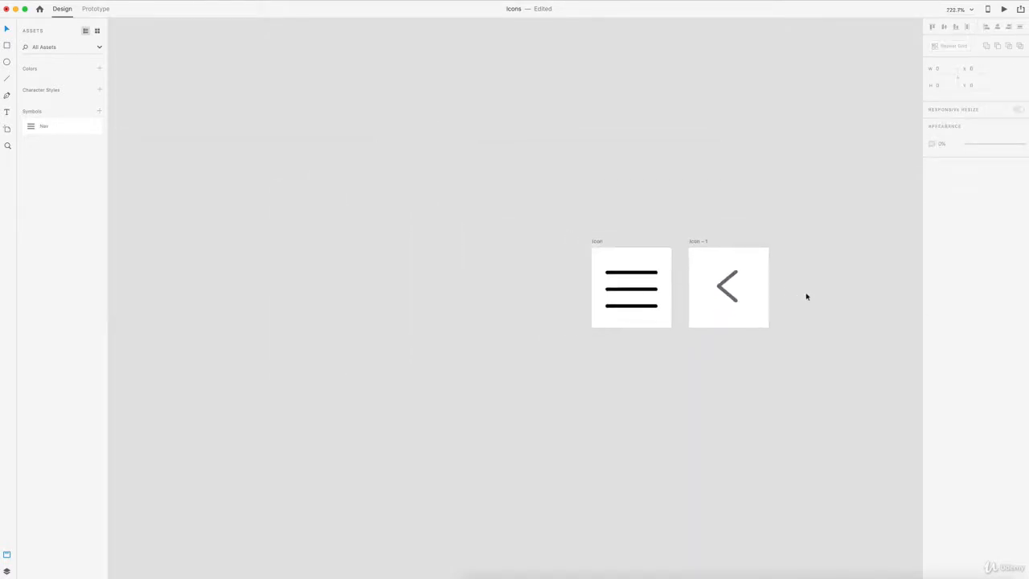
scroll(807, 297, "up", 8)
left_click(624, 264)
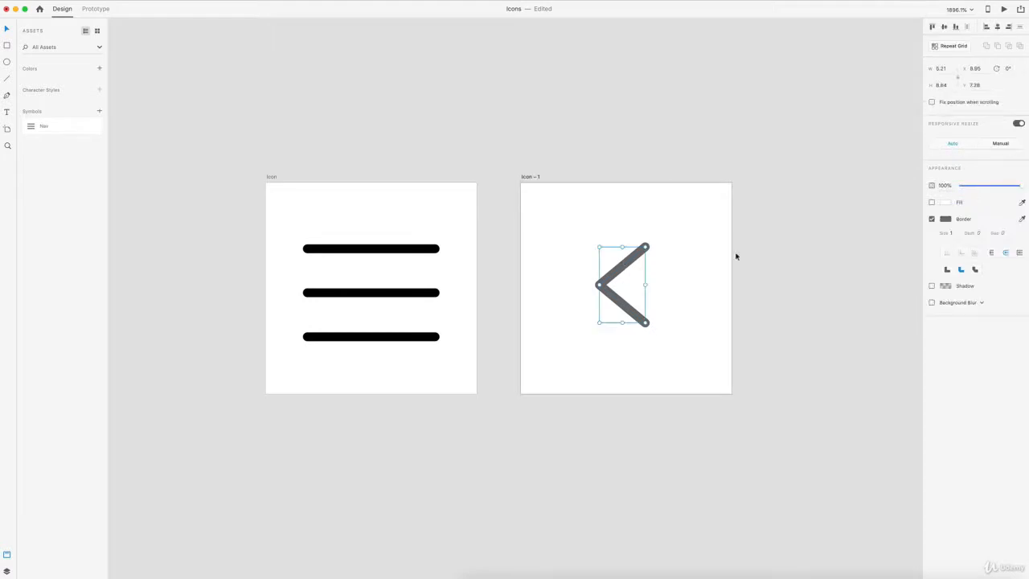
left_click(949, 218)
left_click(836, 238)
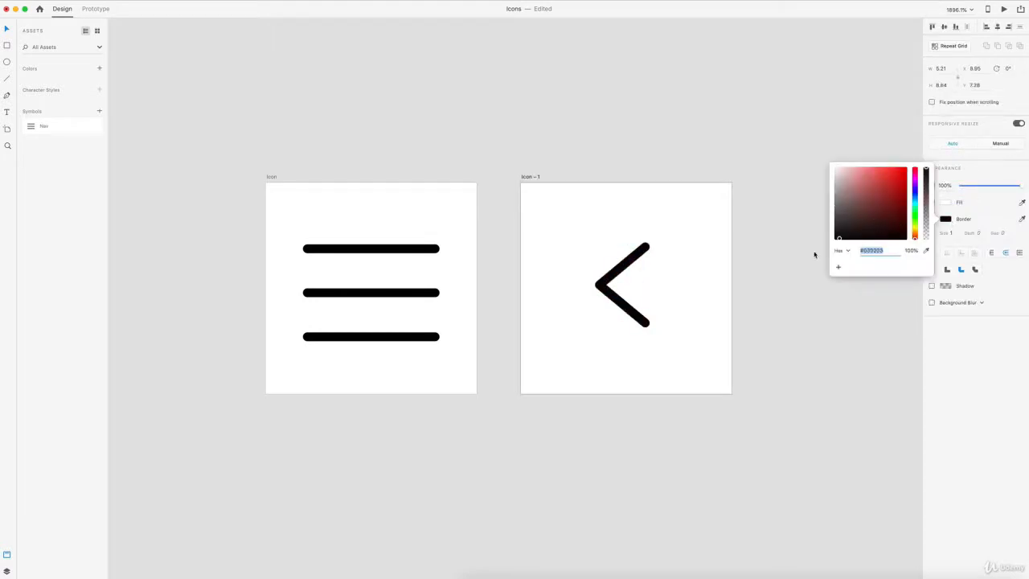
left_click(801, 299)
Cover the chevron artboard with a 24 × 24 px borderless rectangle at 0% opacity and group it with the chevron
left_click(7, 45)
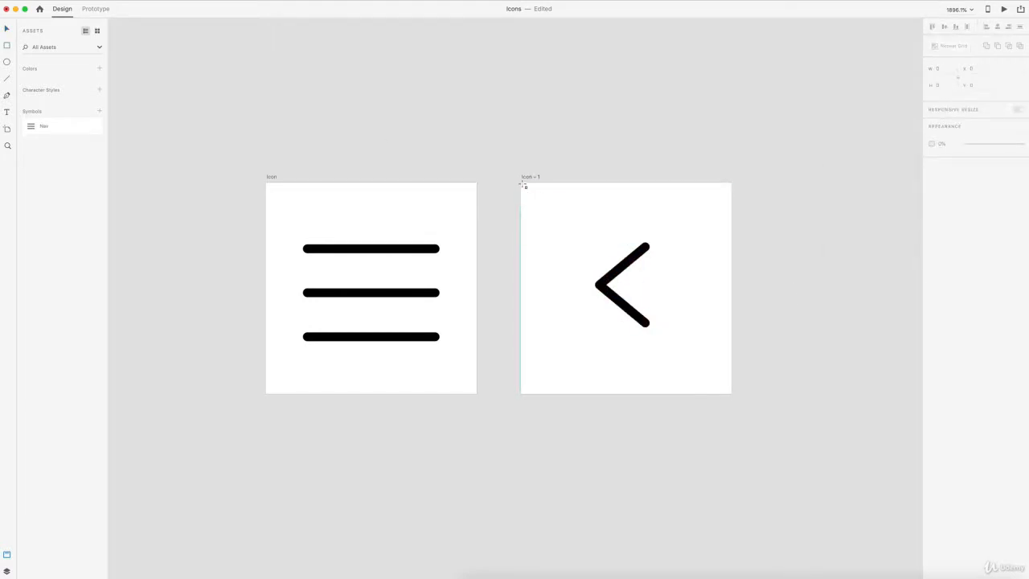
left_click_drag(522, 183, 731, 394)
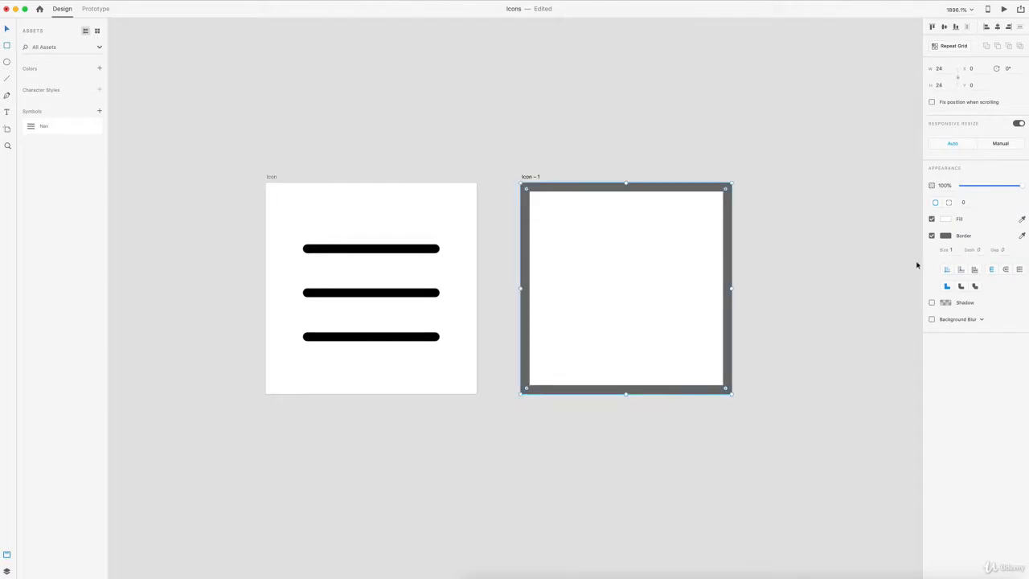
left_click(932, 236)
left_click_drag(1018, 186, 961, 186)
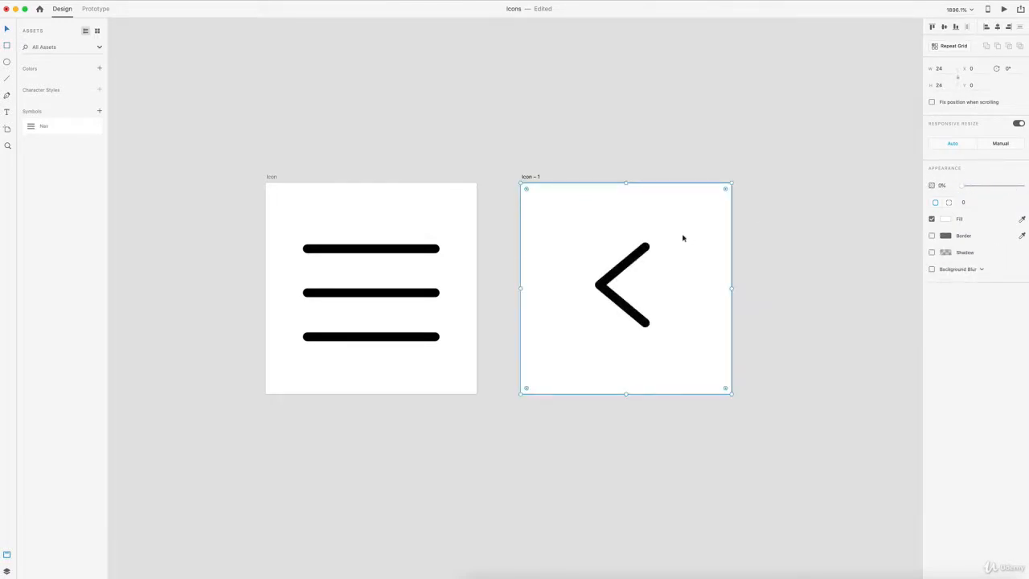
left_click(639, 256, "shift")
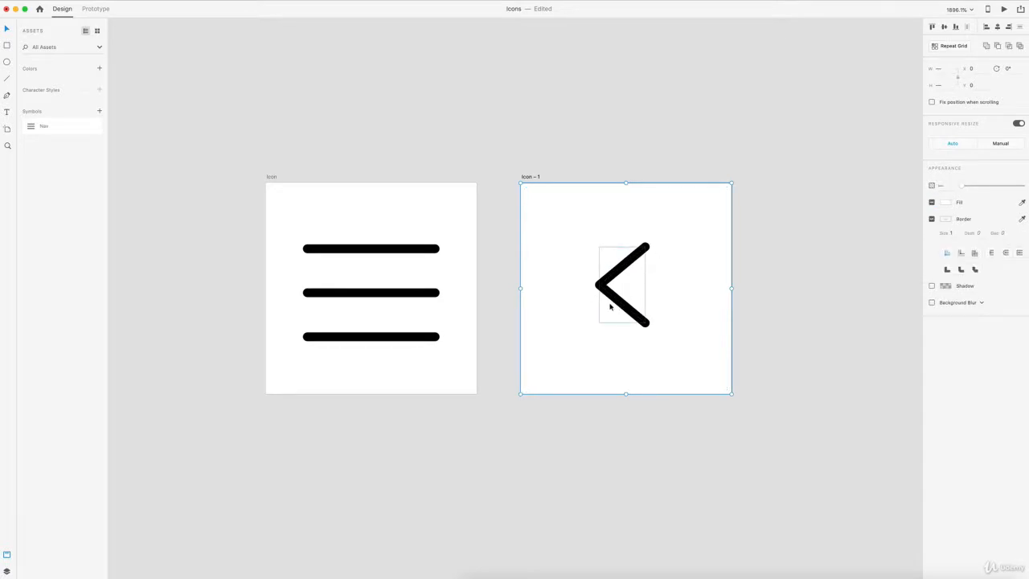
key("super+g")
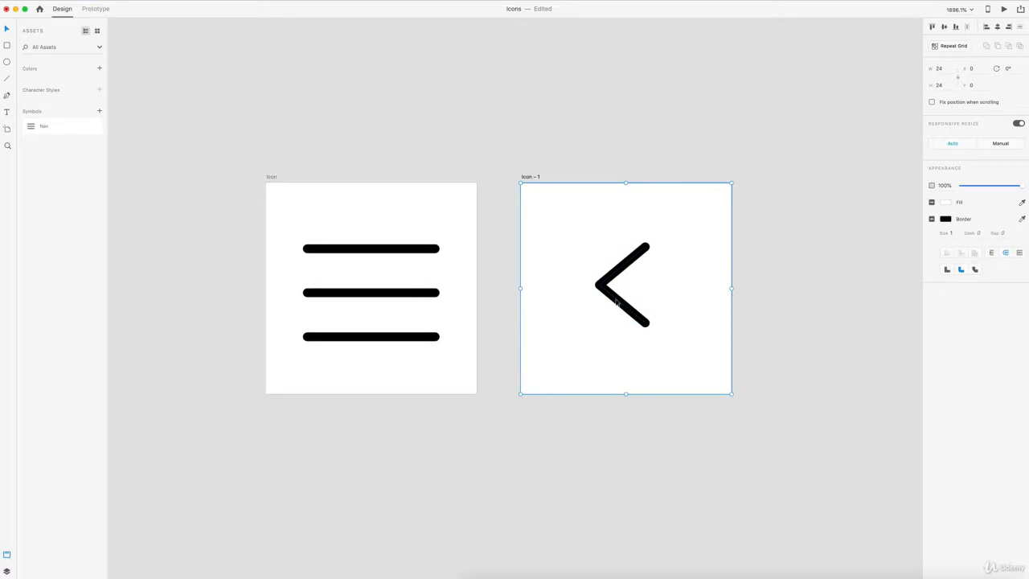
Convert the chevron group into a symbol and rename it Arrow Left
key("super+shift+k")
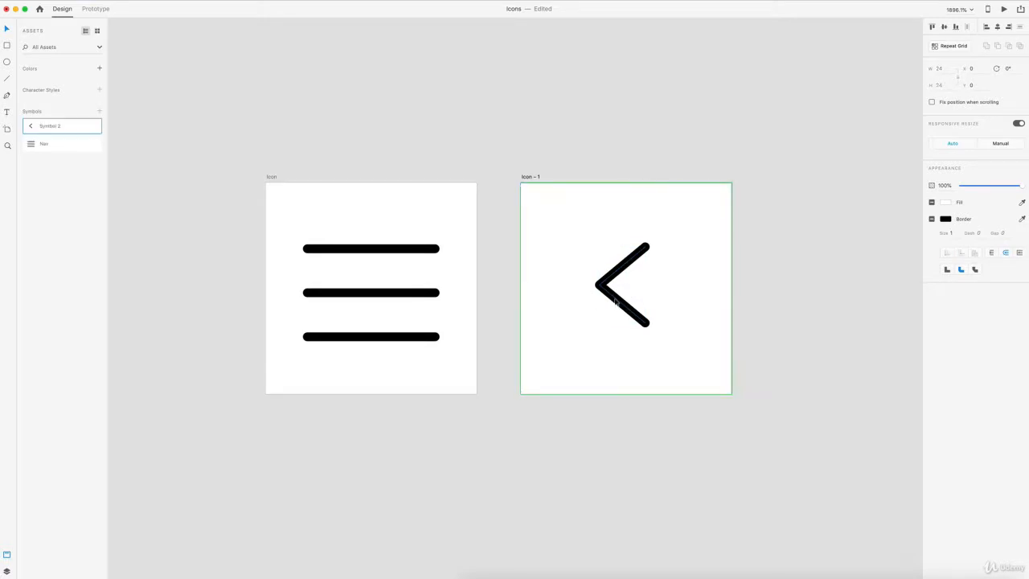
double_click(51, 126)
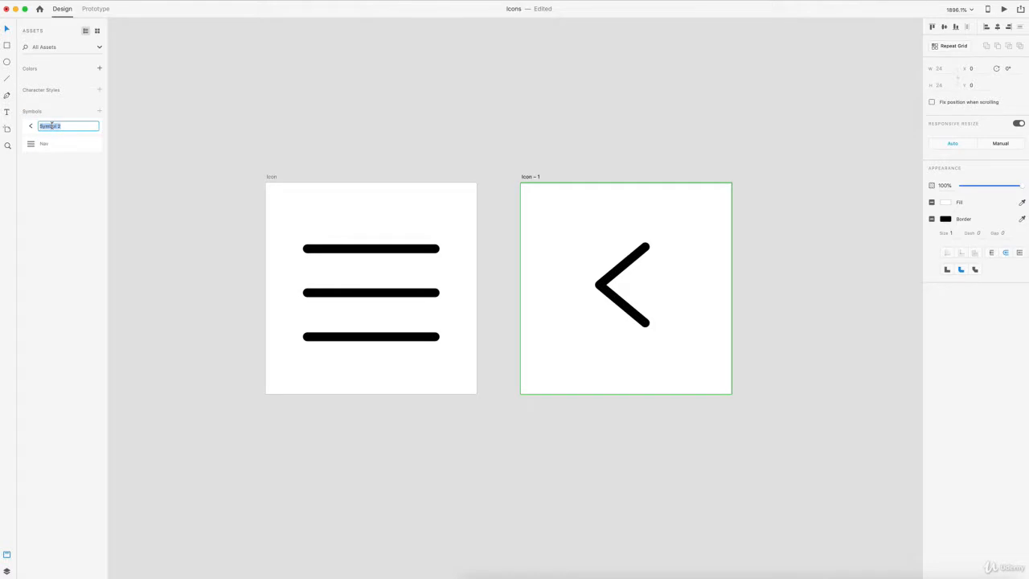
type("B")
type("rrow Left")
key("Return")
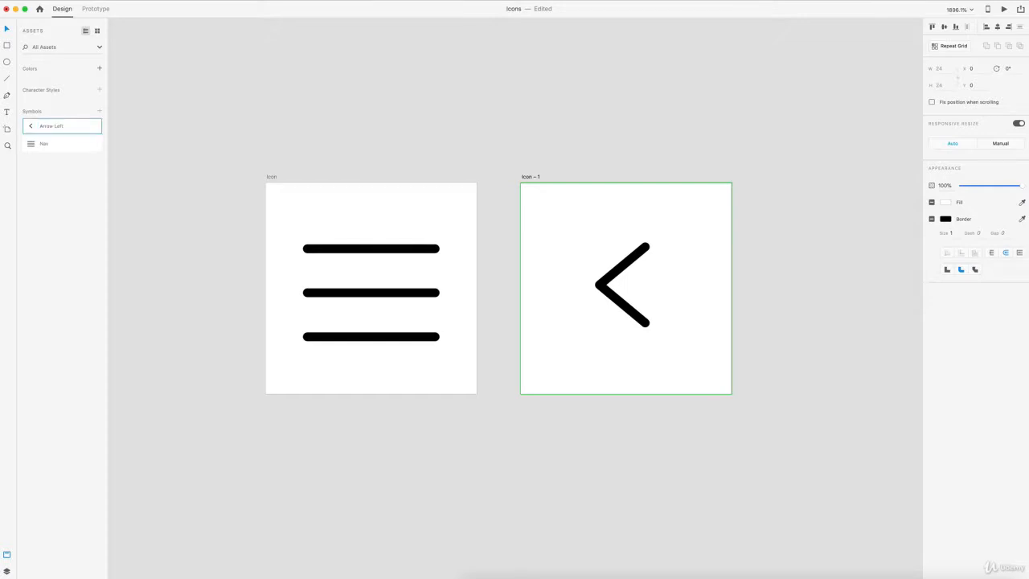
left_click(614, 473)
Duplicate the chevron artboard three times in a column below the original
scroll(616, 470, "down", 5)
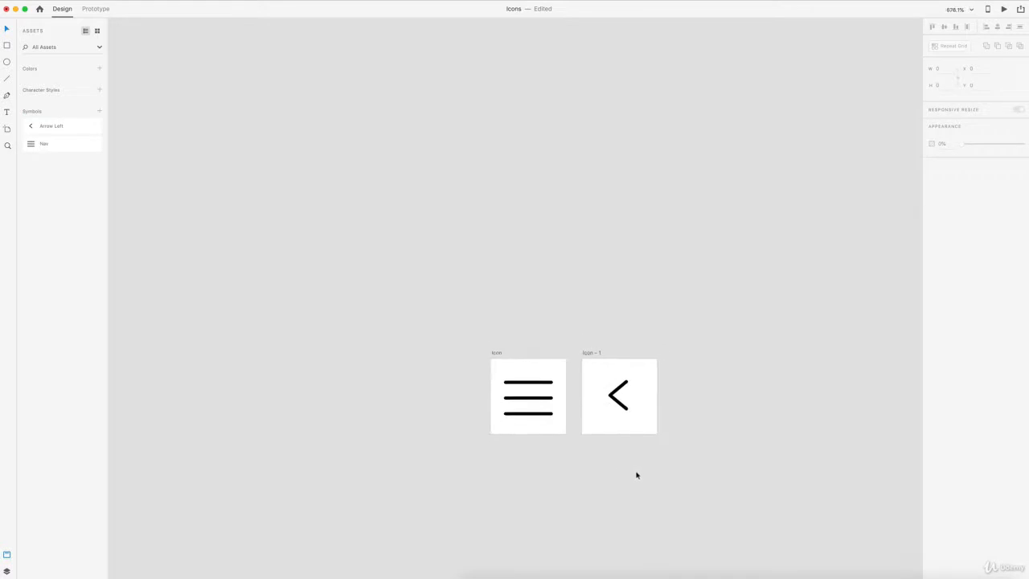
scroll(636, 474, "down", 3)
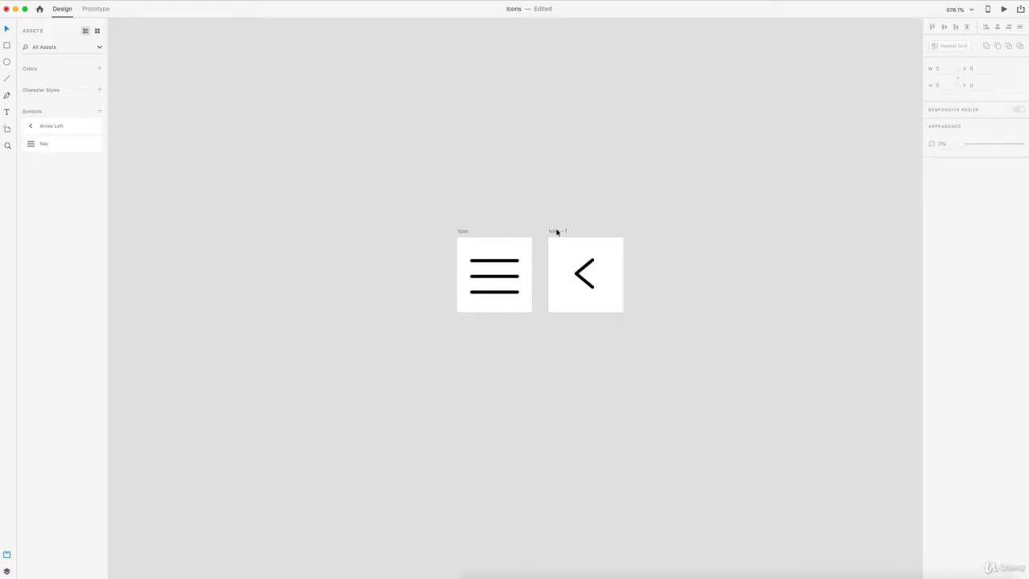
left_click_drag(556, 232, 554, 413)
scroll(563, 416, "down", 3)
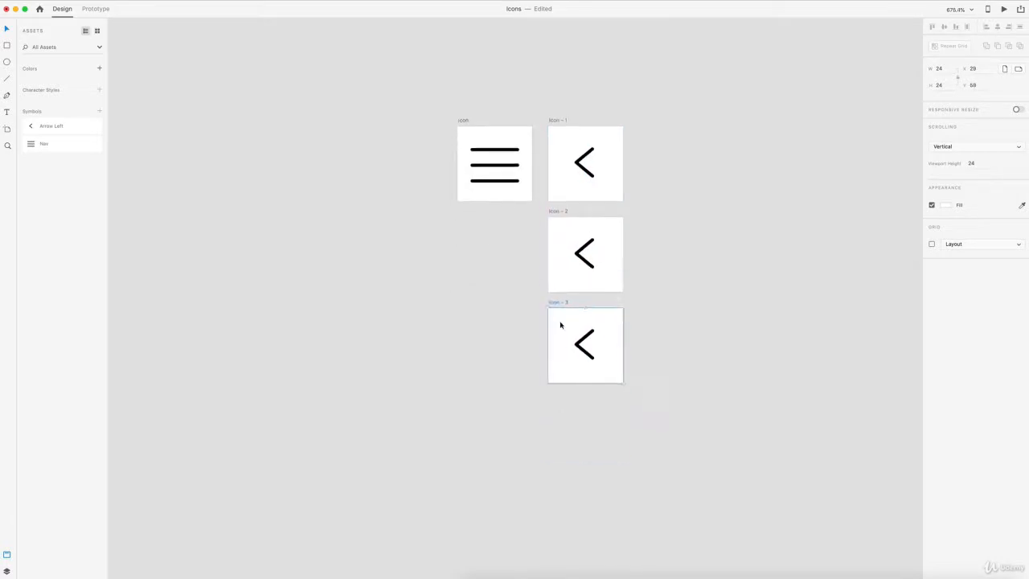
left_click_drag(554, 301, 561, 392)
left_click(627, 418)
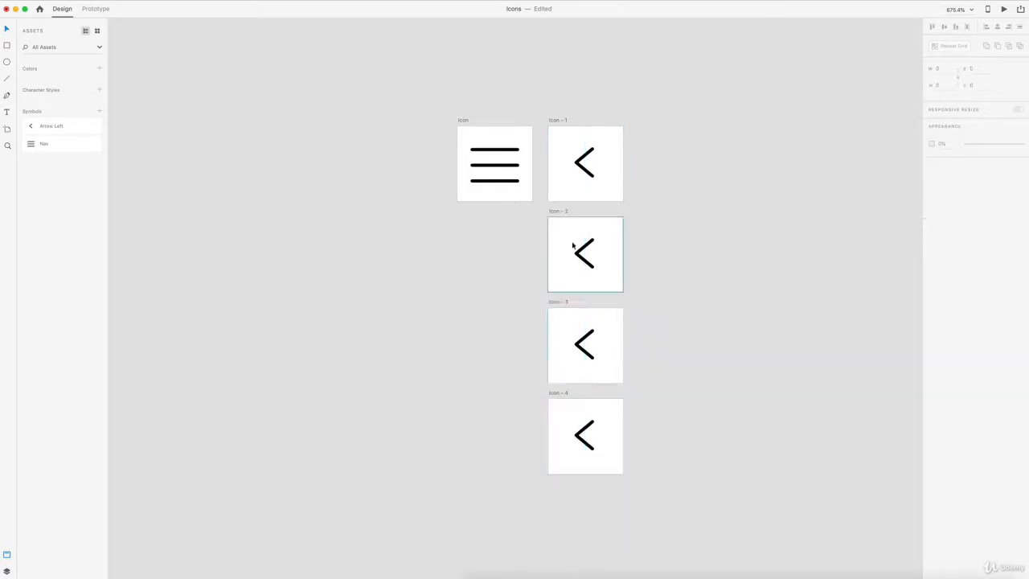
Ungroup the Arrow Left symbols on the three duplicated artboards into separate chevrons and rectangles
left_click(590, 247)
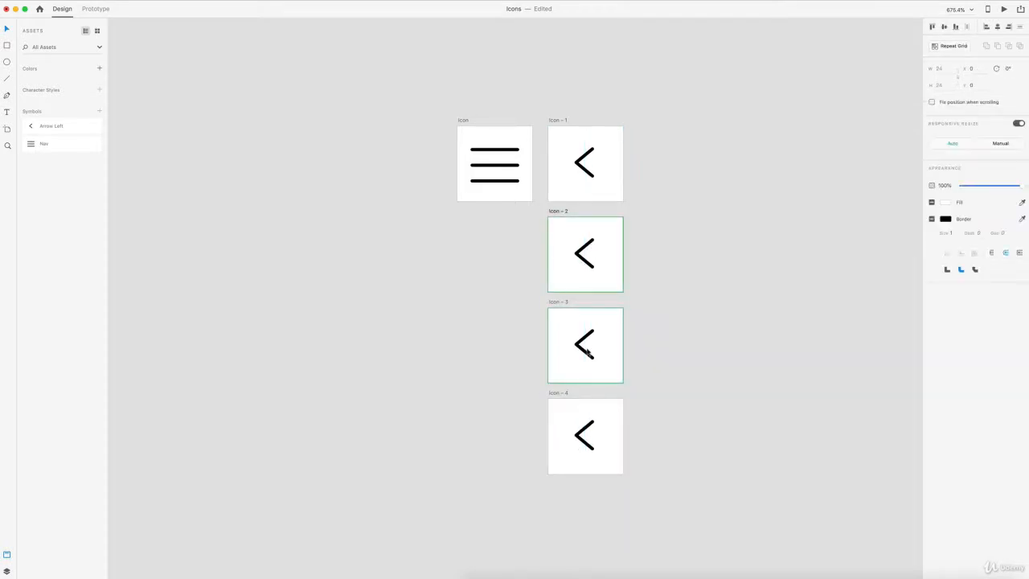
left_click(590, 351, "shift")
left_click(591, 422, "shift")
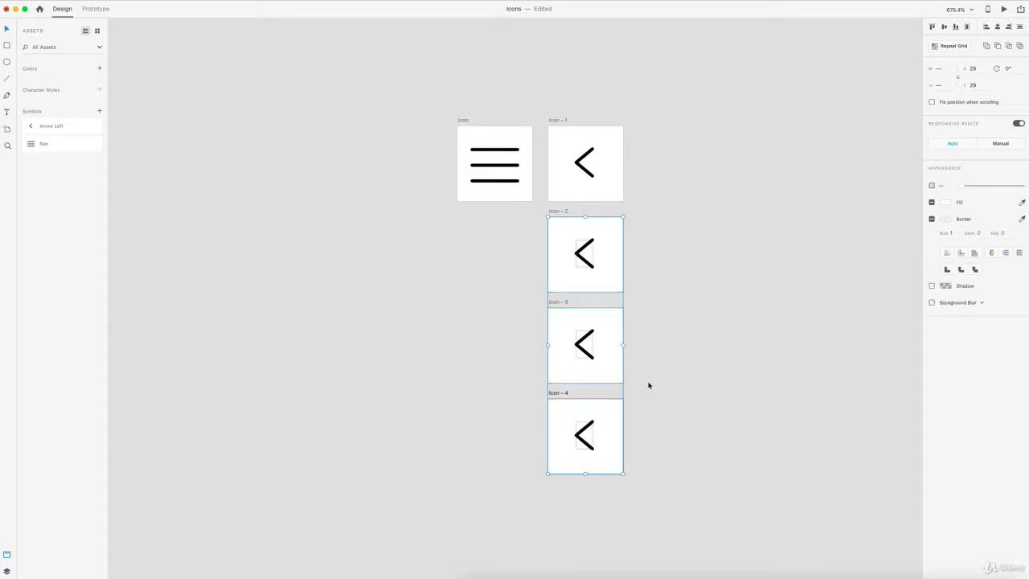
left_click(707, 326)
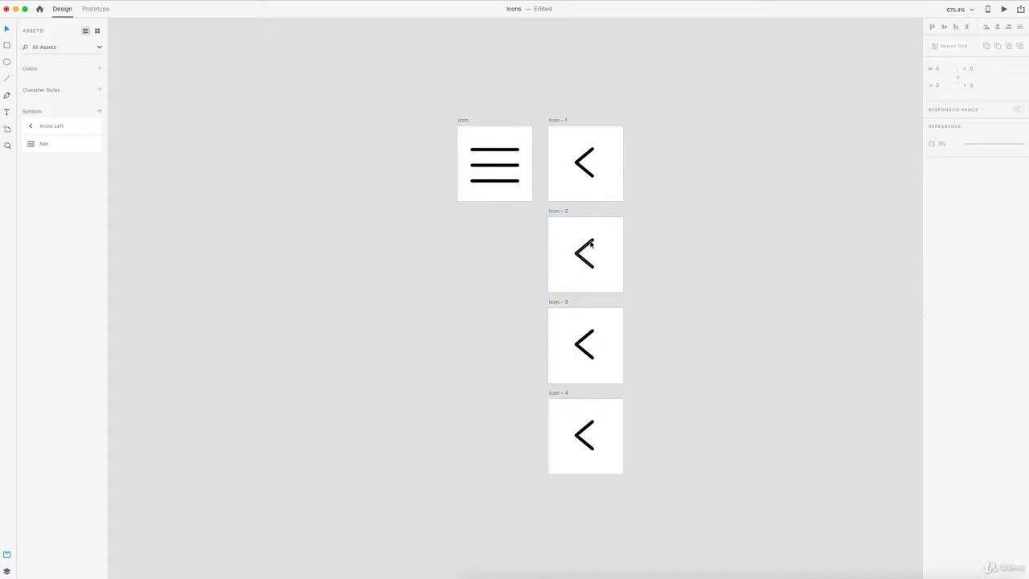
Rotate the chevron on the Icon – 2 artboard by 180° so it points right
left_click(590, 243)
left_click_drag(596, 241, 565, 284)
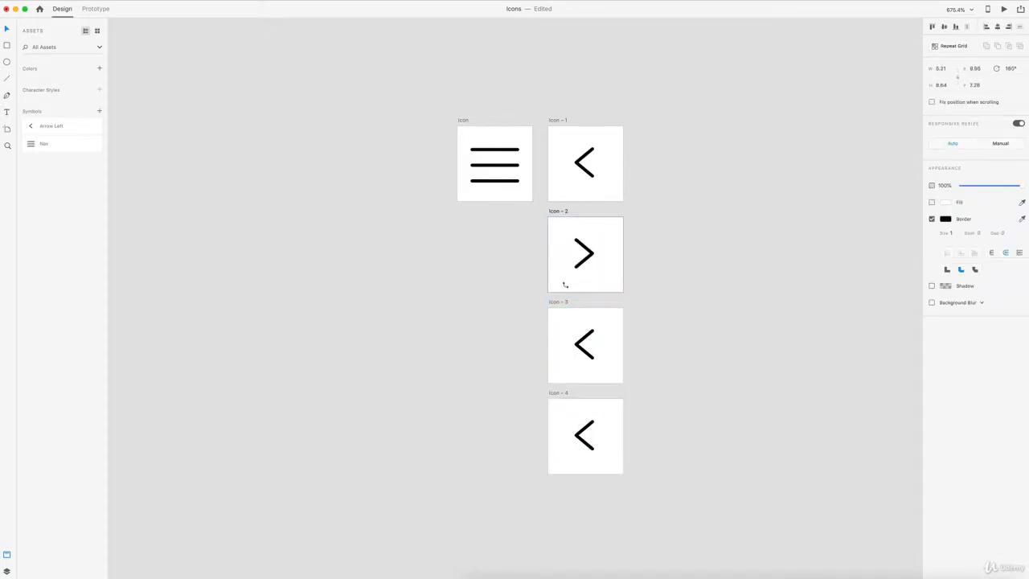
Convert the right-pointing chevron and its bounding rectangle on the Icon – 2 artboard into a symbol named Arrow Right
left_click(608, 234, "shift")
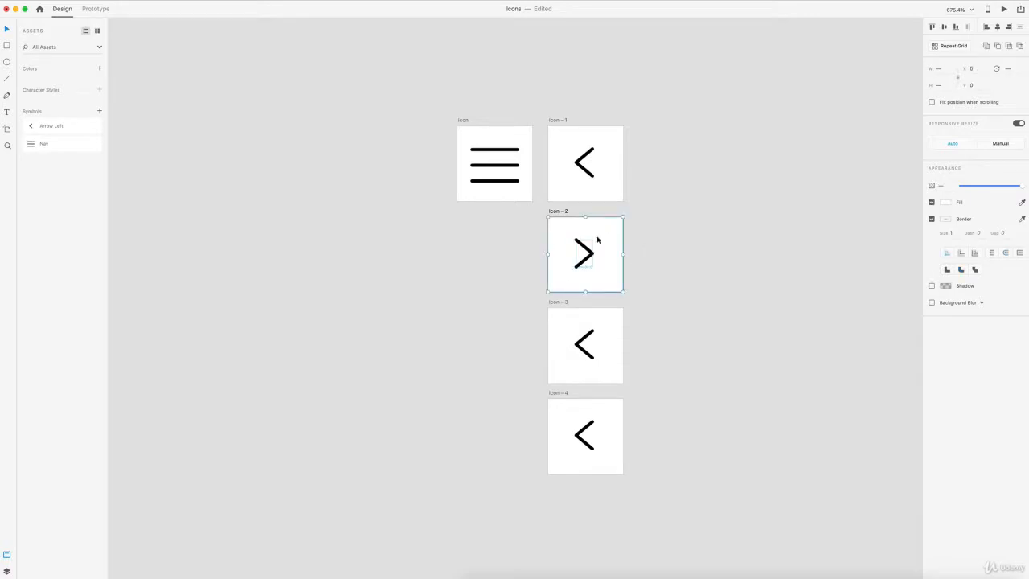
left_click(605, 254)
key("super+k")
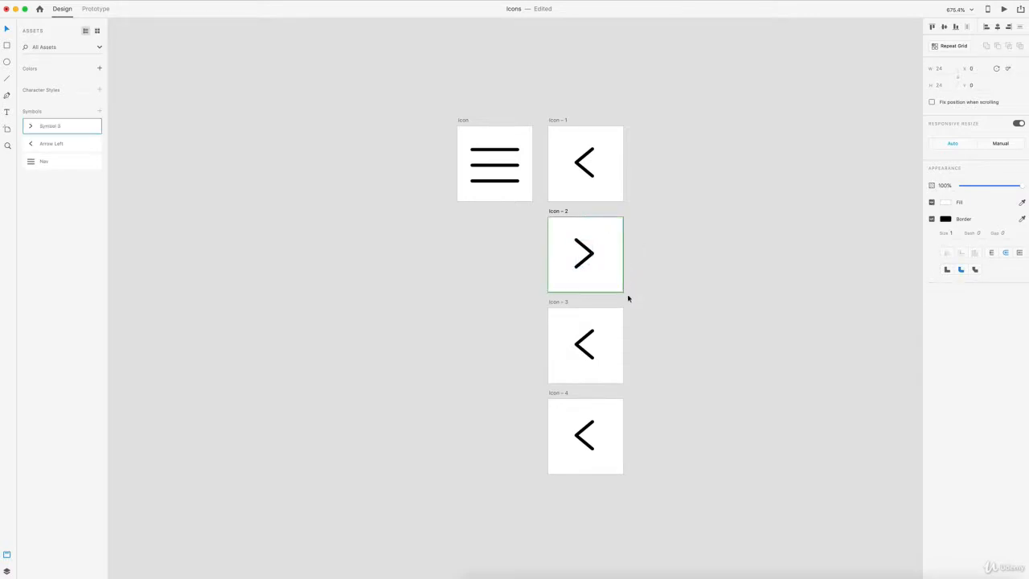
double_click(50, 127)
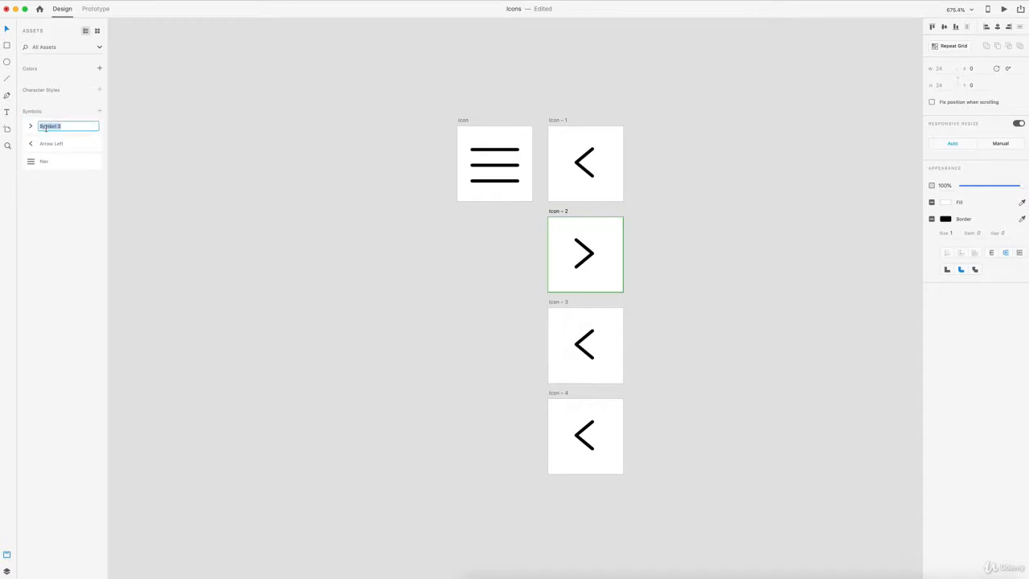
type("Arrow Right")
key("Return")
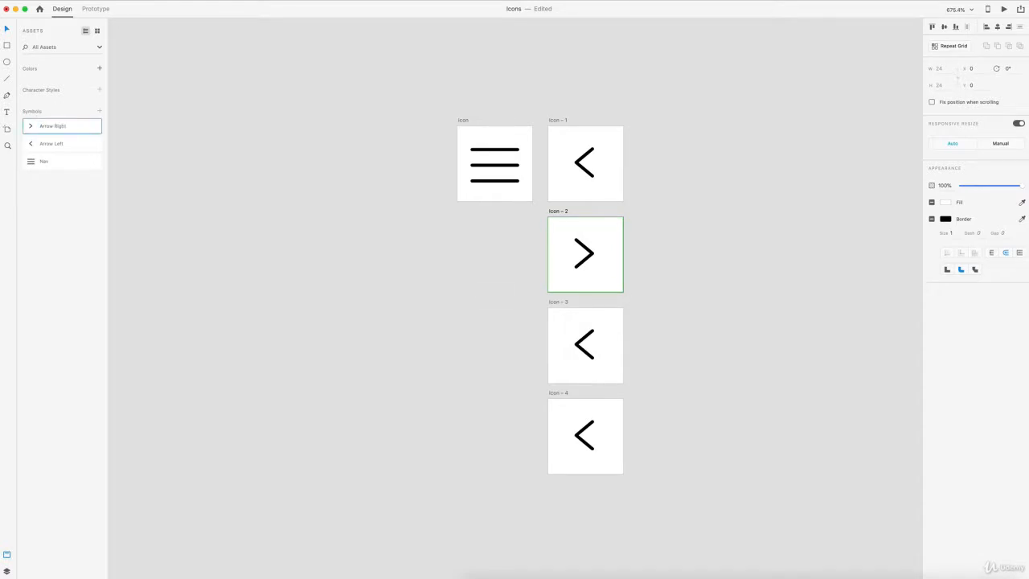
Rotate the Icon – 3 chevron to point down and save it with its rectangle as a symbol named Arrow Down
left_click(593, 340)
left_click_drag(600, 331, 551, 322)
key("super+k")
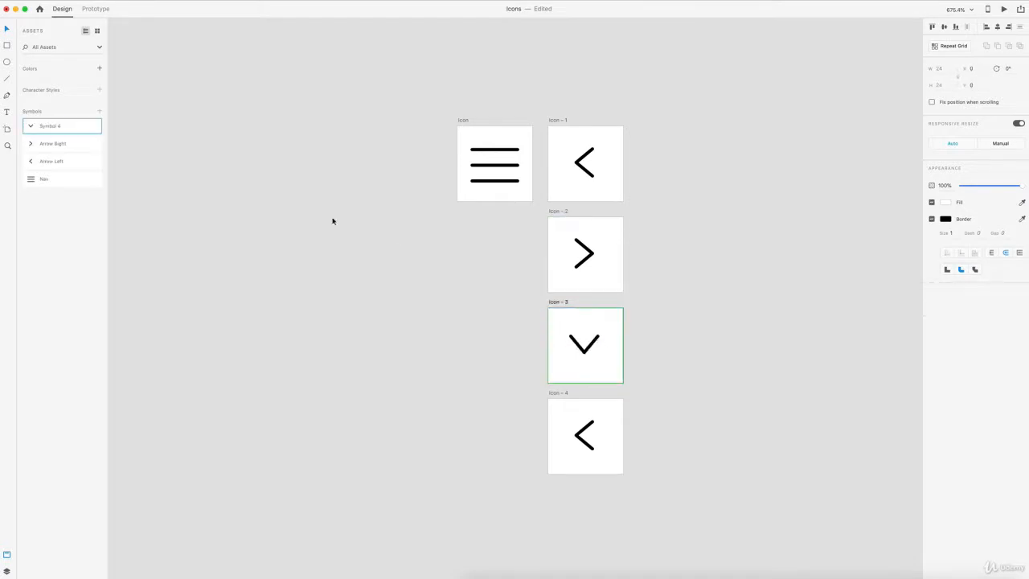
double_click(50, 126)
type("Arrow Down")
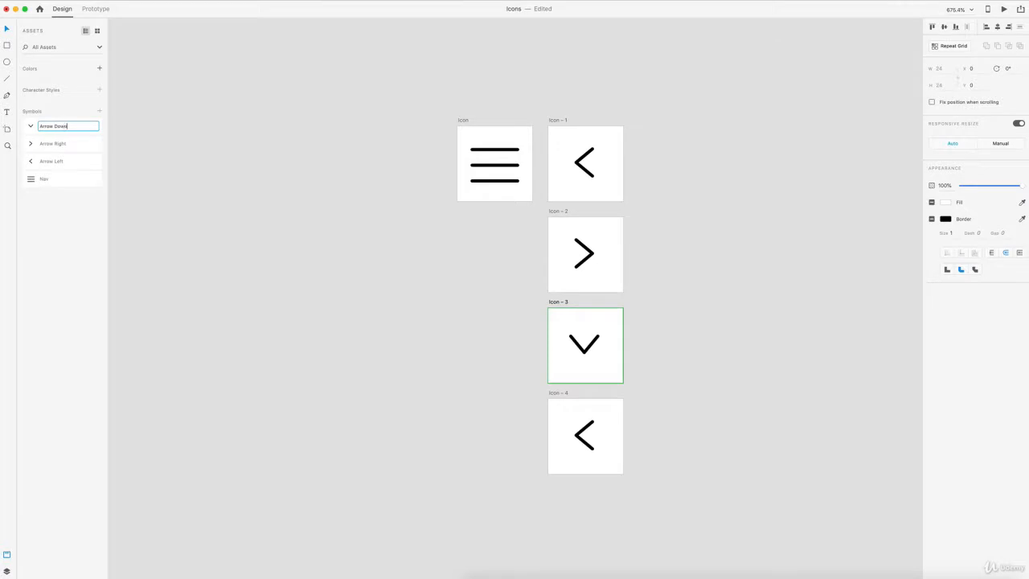
key("Return")
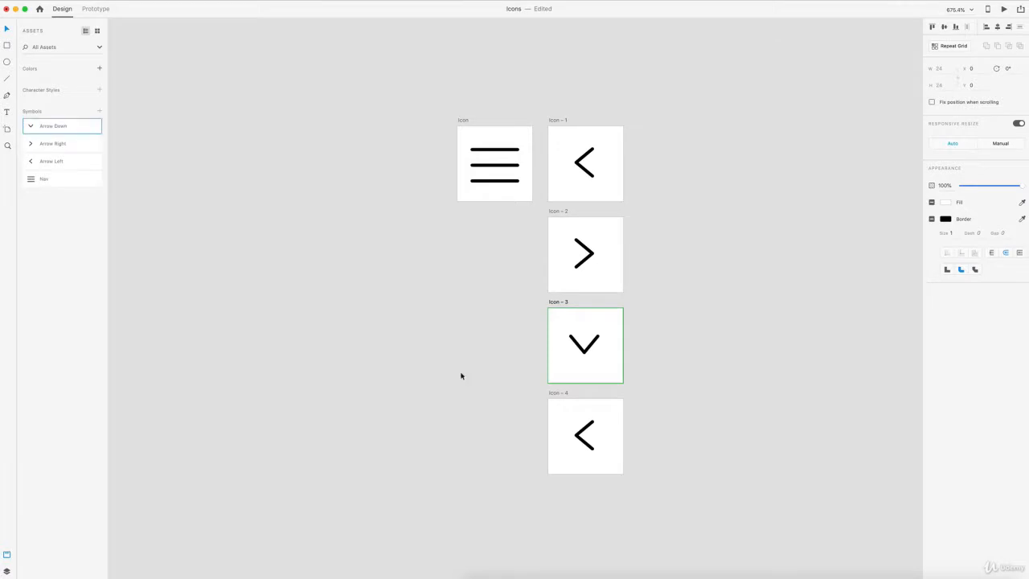
Rotate the Icon – 4 chevron to point up and save it with its rectangle as a symbol named Arrow Up
left_click(592, 424)
left_click_drag(600, 416, 603, 450)
key("super+k")
double_click(49, 126)
type("Arrow Up")
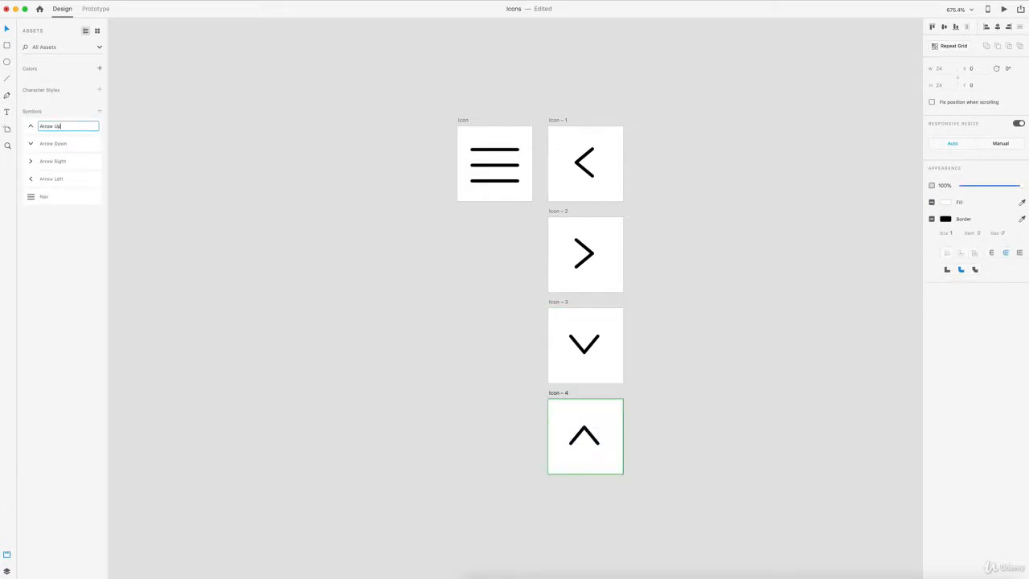
key("Return")
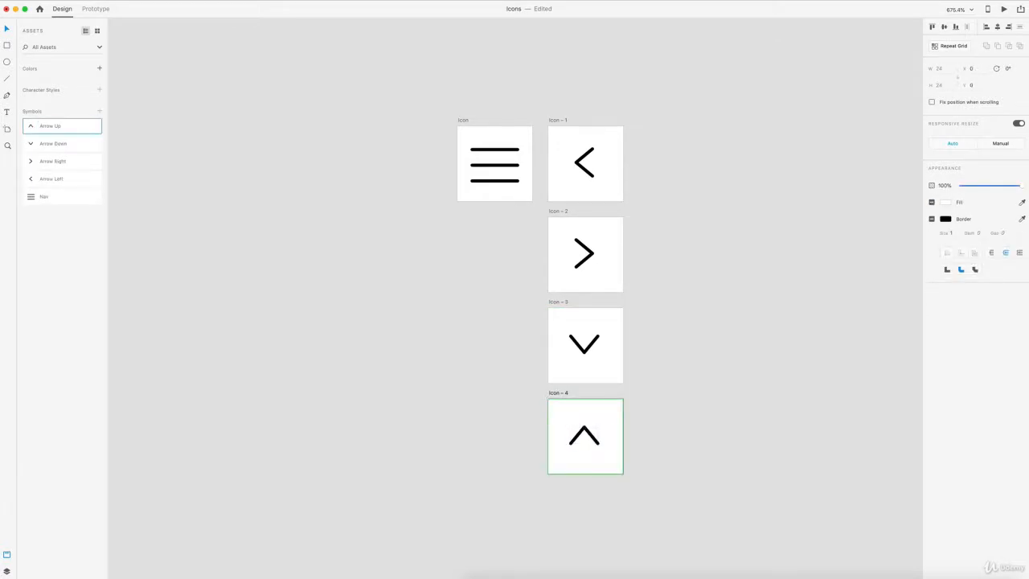
left_click(602, 211)
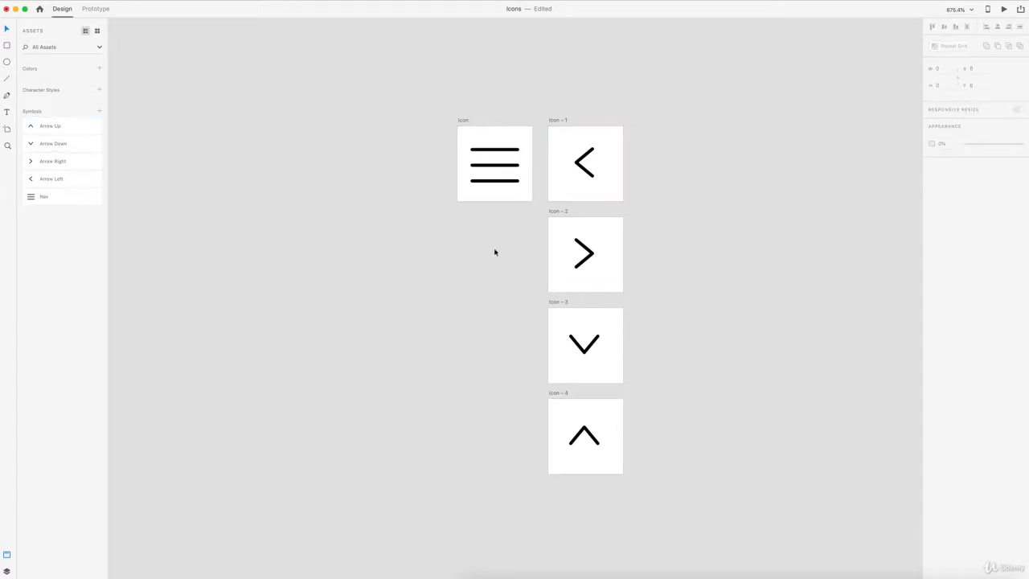
Duplicate the Icon – 1 artboard beside the original and delete the chevron from the copy
scroll(452, 277, "right", 5)
scroll(452, 278, "up", 2)
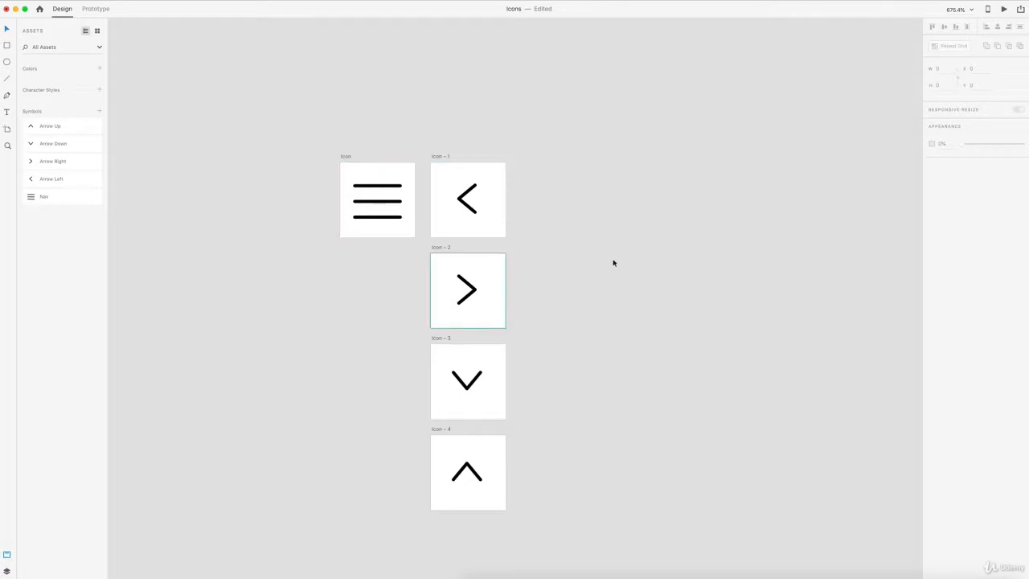
scroll(559, 195, "up", 2)
scroll(559, 194, "up", 2)
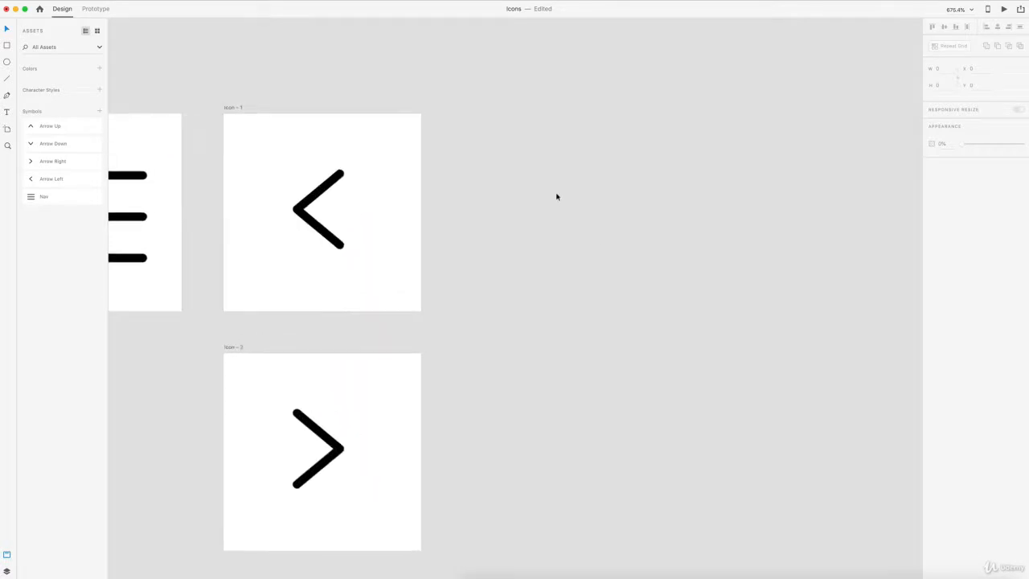
left_click_drag(232, 102, 481, 109)
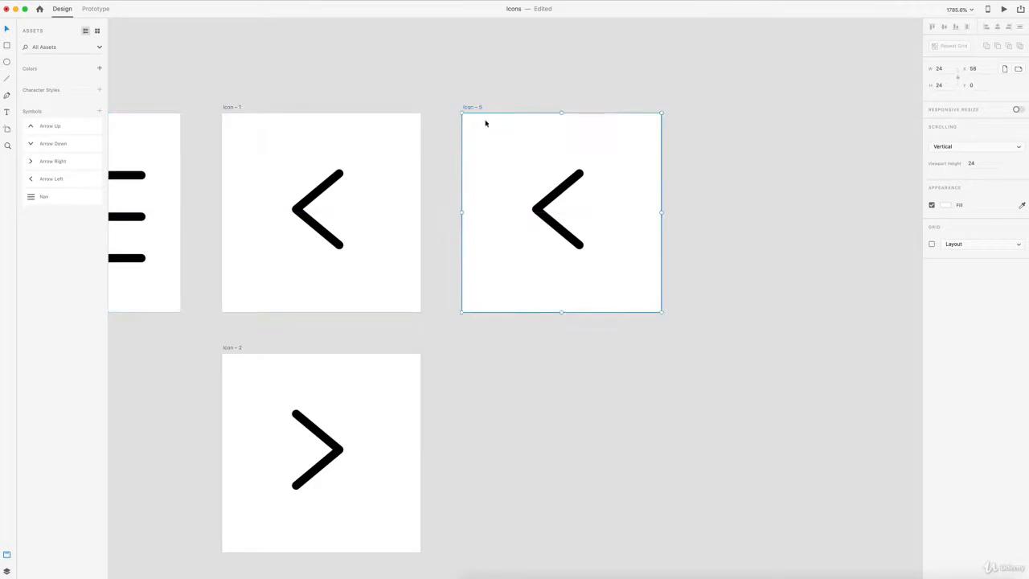
left_click(542, 211)
key("Delete")
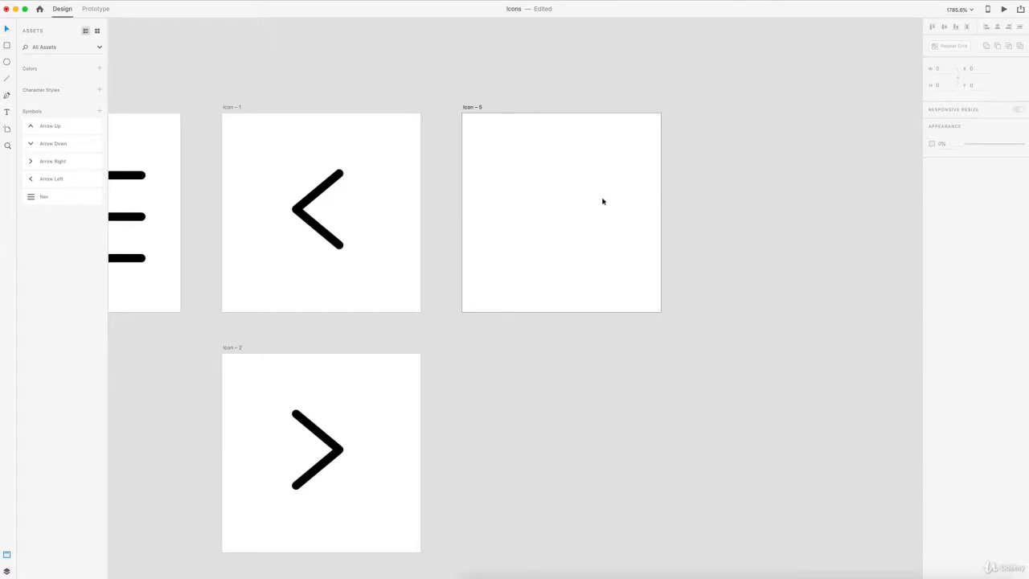
Draw an 8 × 8 px circle centred horizontally in the upper half of the empty Icon – 5 artboard
scroll(555, 141, "up", 3)
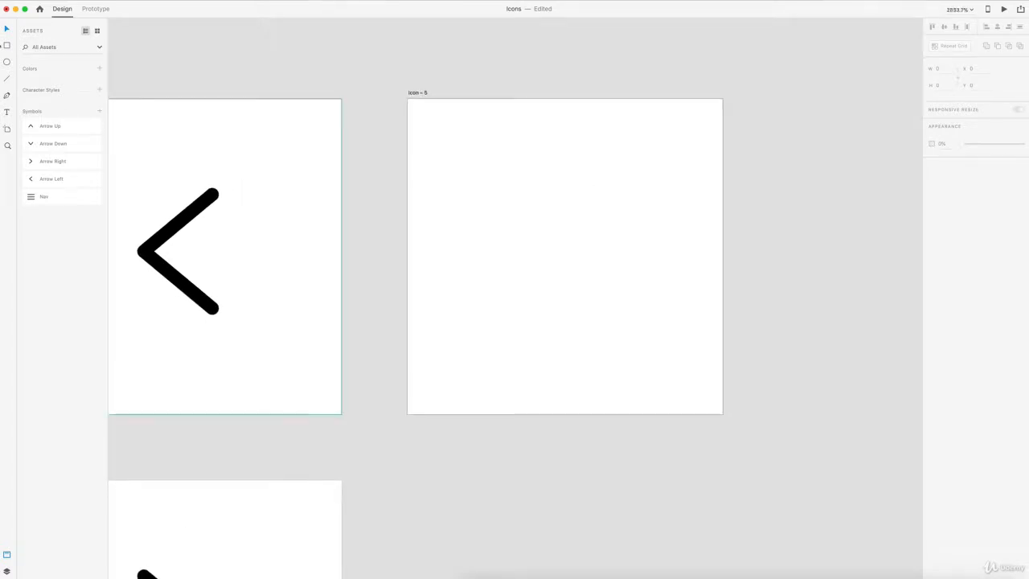
left_click(7, 62)
left_click_drag(513, 151, 644, 252)
mouse_move(562, 251)
left_mouse_down()
mouse_move(592, 242)
mouse_move(571, 244)
left_mouse_up()
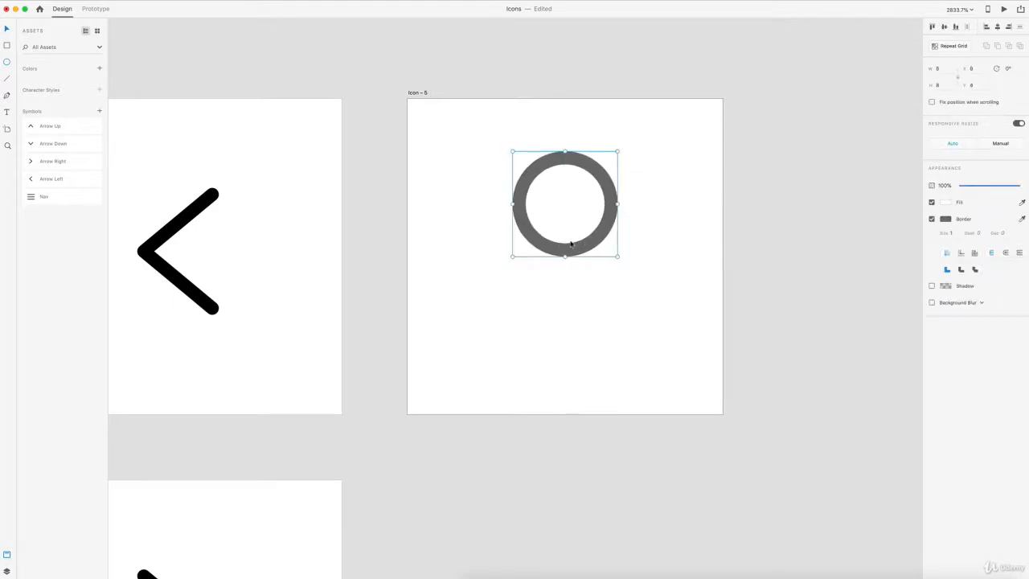
Remove the circle's fill and make its border black
left_click(931, 203)
left_click(946, 219)
left_click_drag(901, 221, 823, 251)
left_click(776, 211)
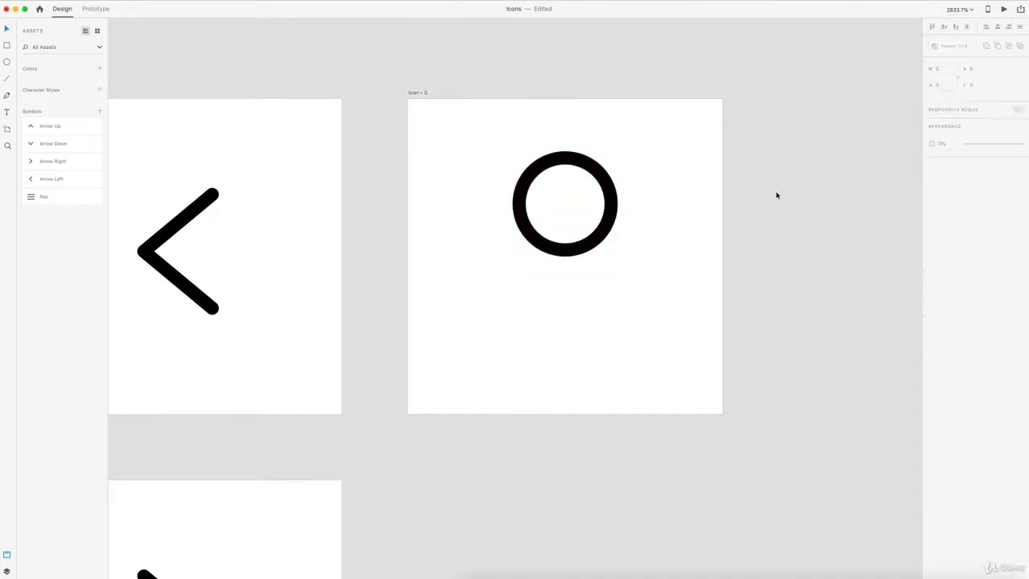
Draw an open inverted-V path below the circle, about 13.6 × 6.5 px, with both ends on the artboard's bottom edge
left_click(661, 417)
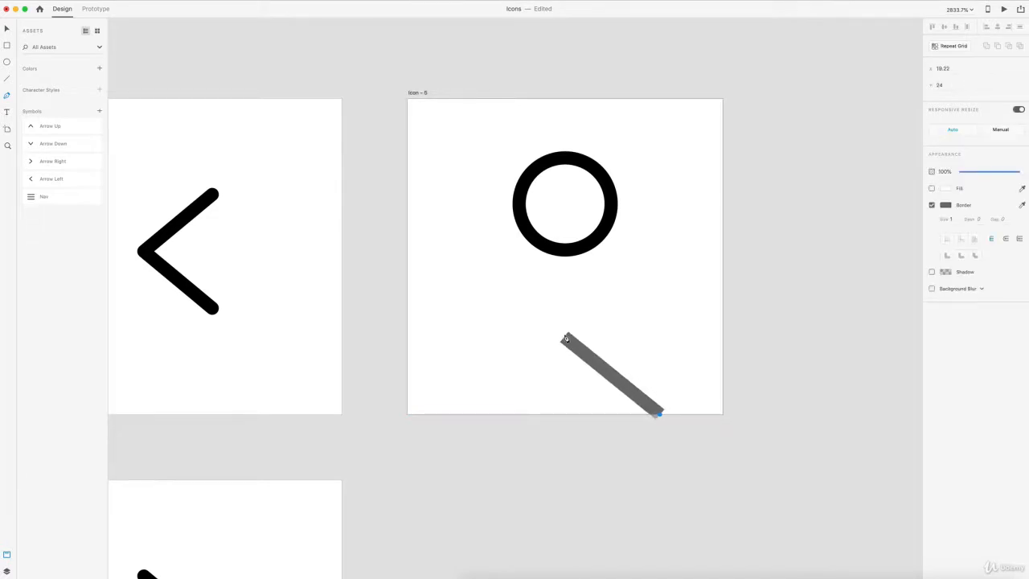
left_click(569, 332)
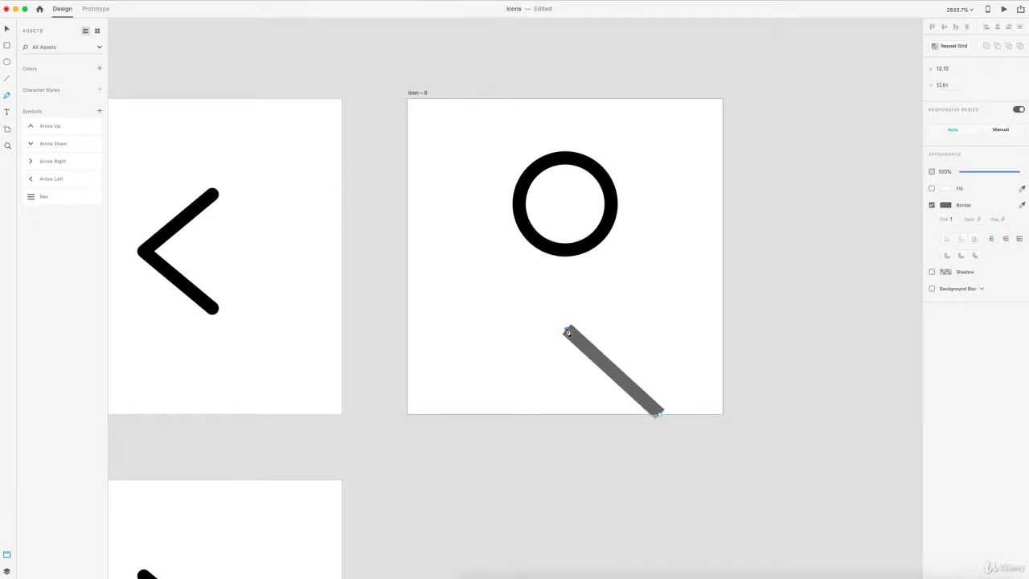
left_click(483, 414)
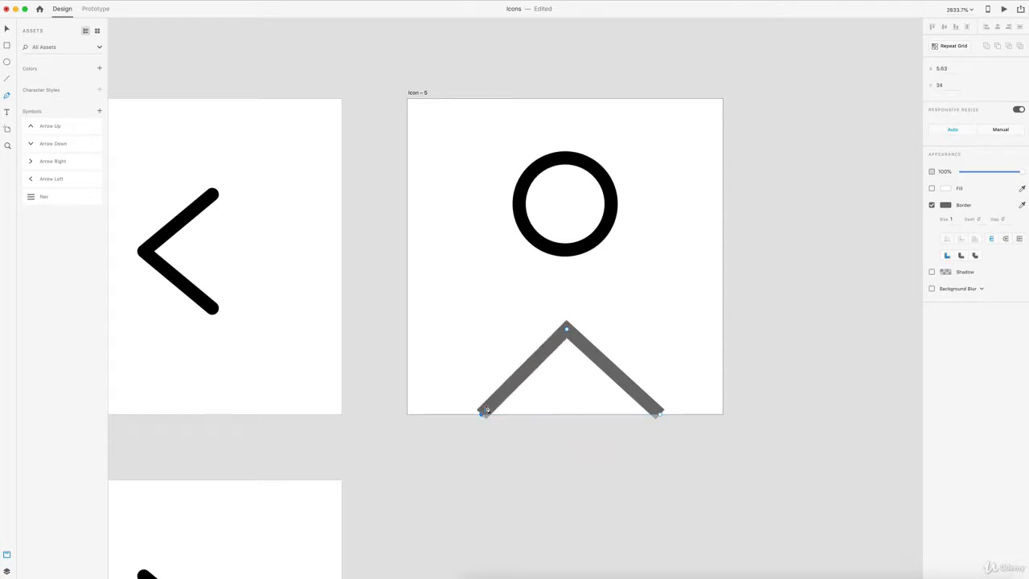
key("Escape")
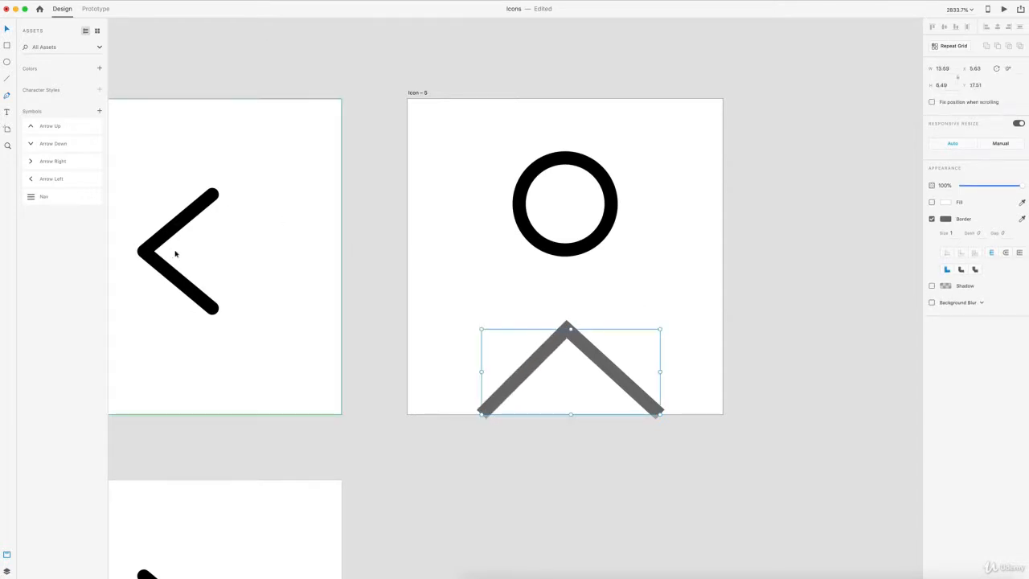
Convert the path's peak into a smooth point and lengthen its handles to form a wide rounded arch
double_click(575, 336)
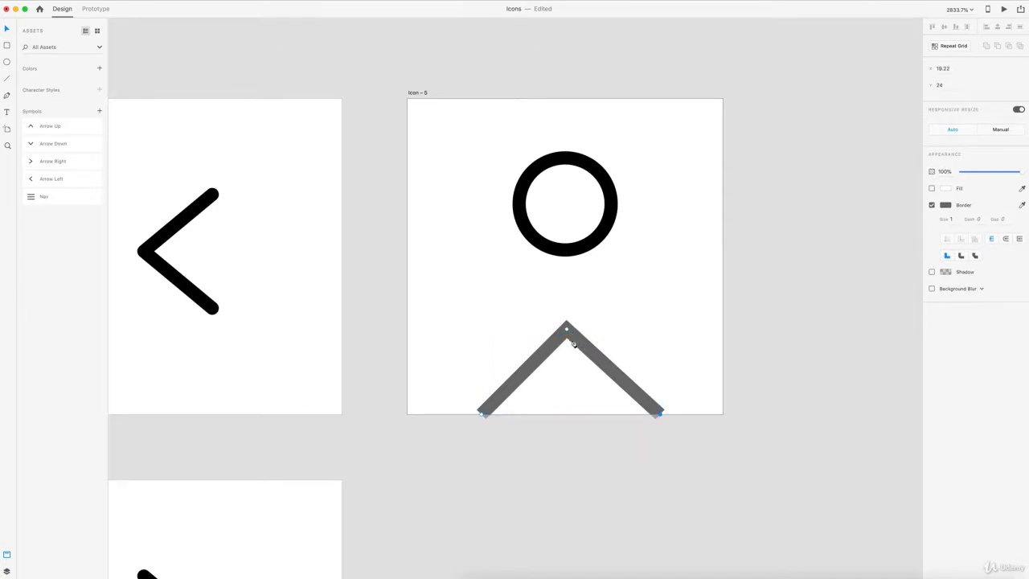
left_click(566, 328)
double_click(566, 328)
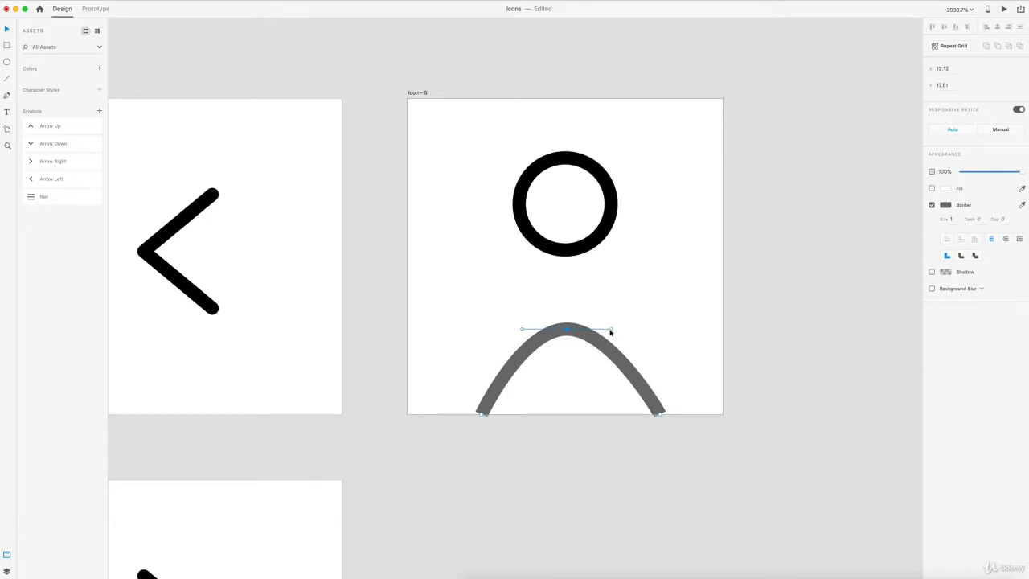
left_click_drag(612, 330, 656, 325)
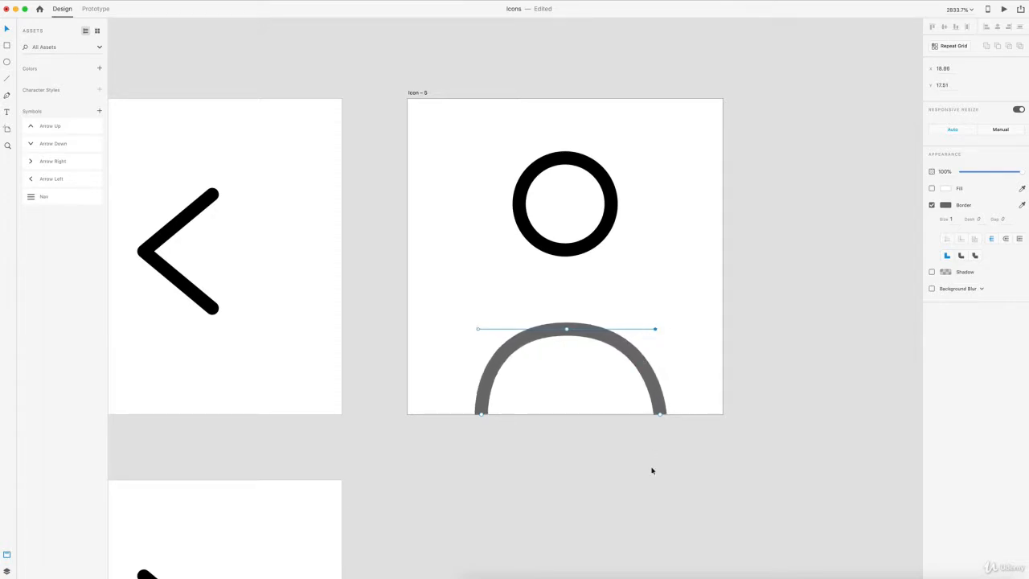
key("Escape")
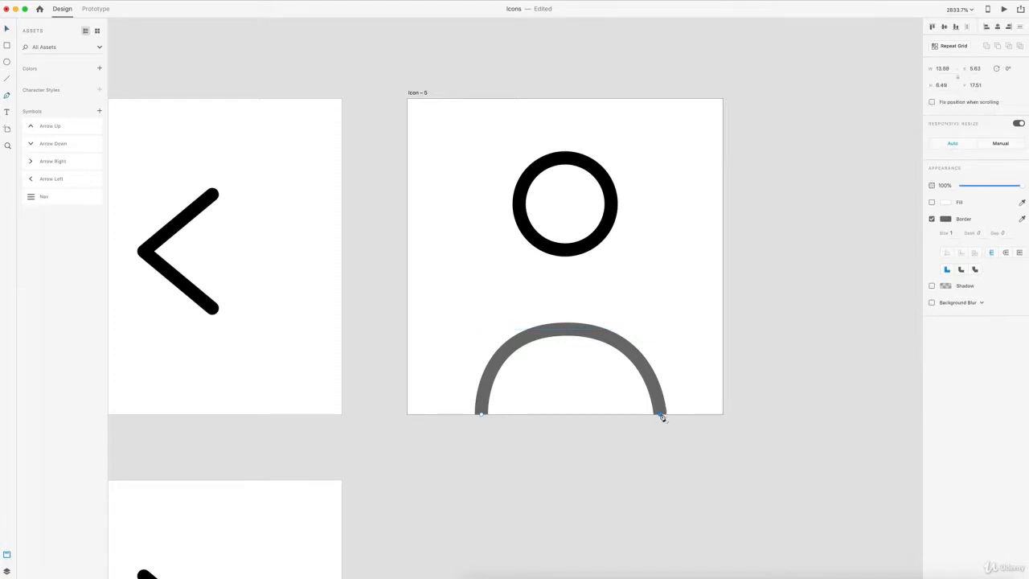
Close the arch with a straight segment joining its two bottom endpoints
left_click(483, 416)
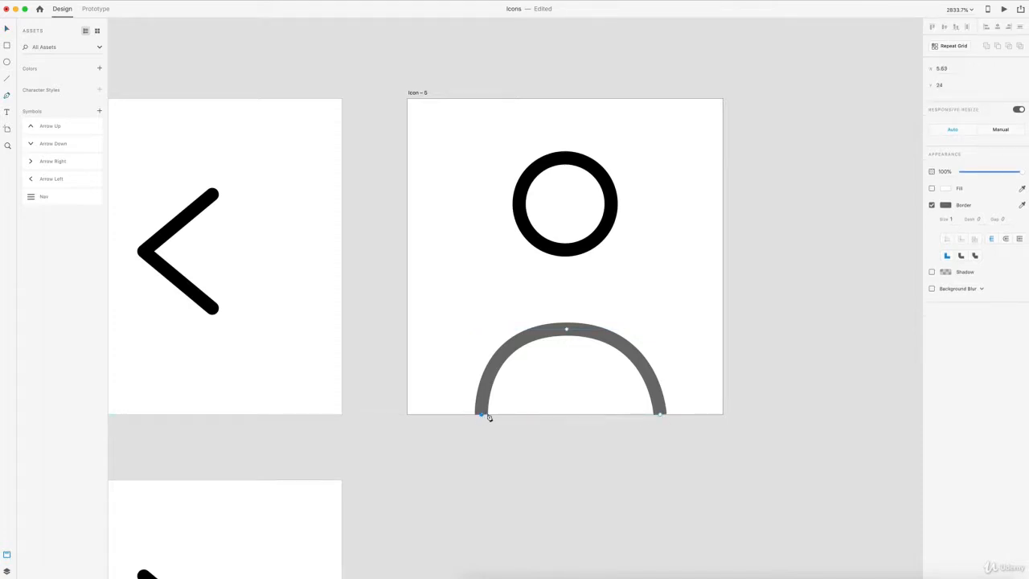
left_click(661, 417)
left_click(661, 417)
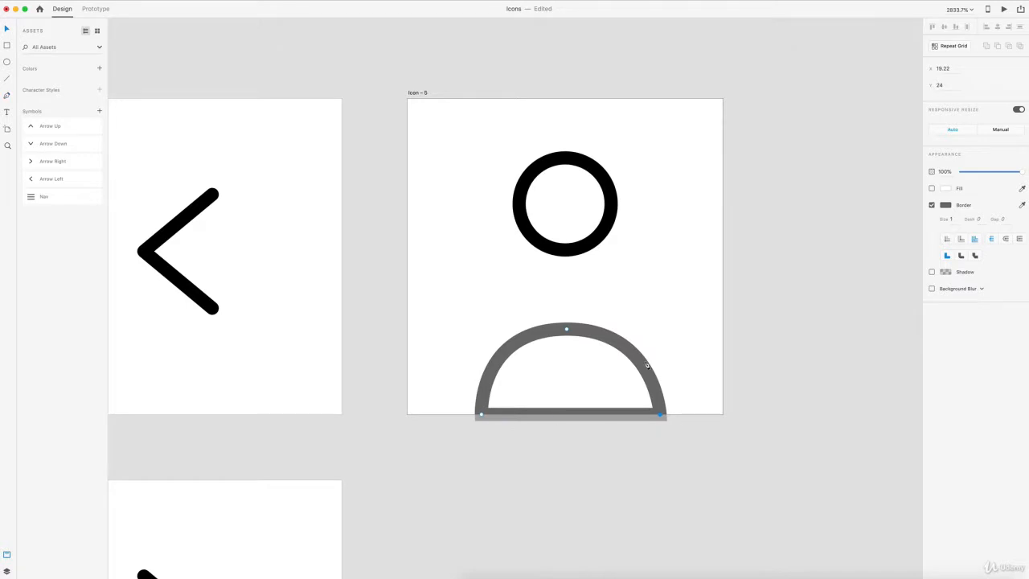
Position the closed arch below the circle at about Y 14.65, with a height of about 6.35 px
key("super+z")
key("super+z")
key("super+z")
key("super+z")
key("super+z")
key("super+z")
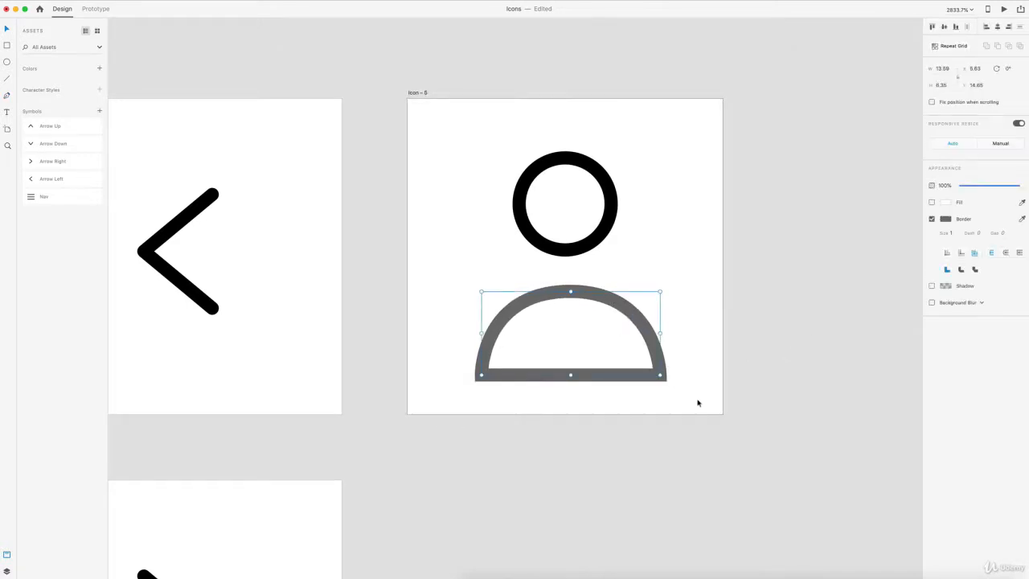
Give the arch's border round caps and round joins, and make it black
left_click(1006, 253)
left_click(961, 270)
left_click(946, 219)
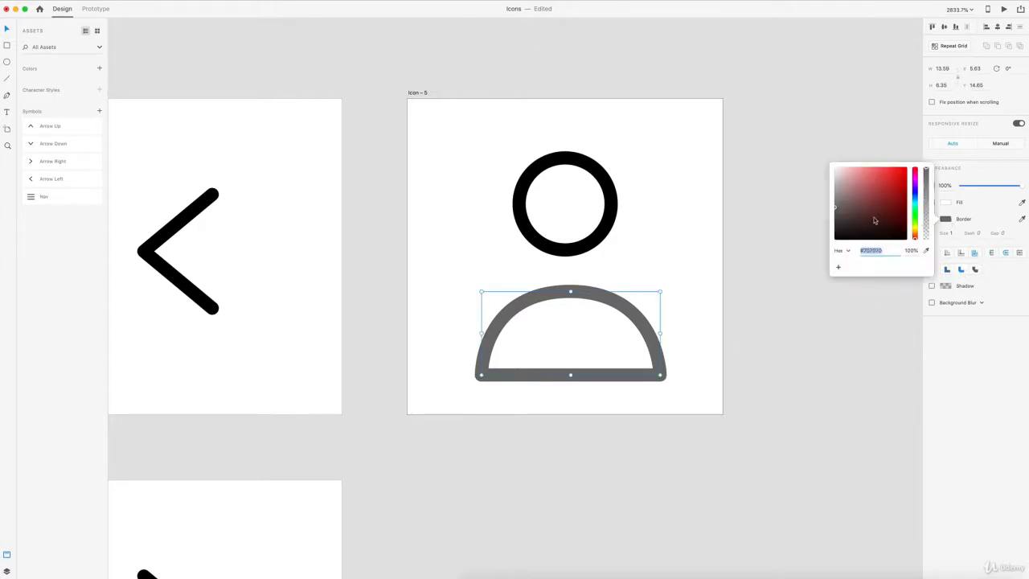
left_click_drag(874, 220, 807, 254)
left_click(864, 347)
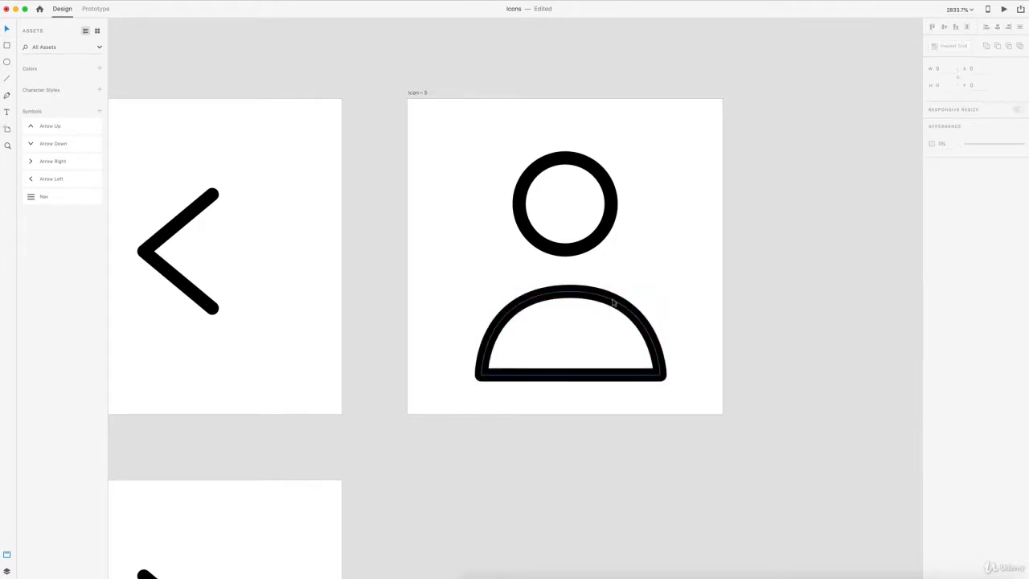
Align the horizontal centres of the circle and arch, and move the arch slightly closer to the circle
left_click_drag(654, 407, 533, 181)
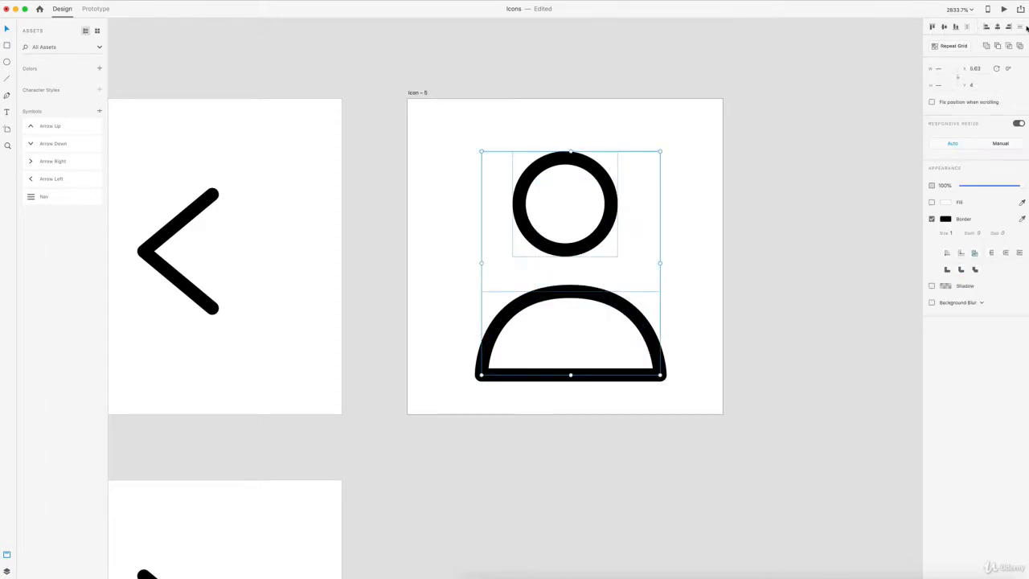
left_click(998, 28)
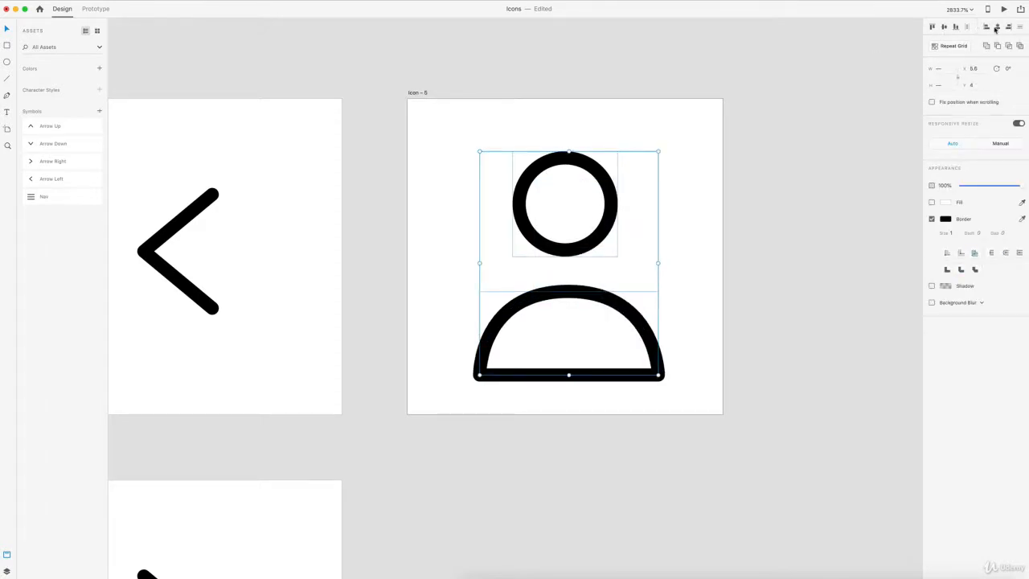
left_click_drag(633, 317, 632, 307)
Group the circle and arch, and centre the group horizontally on the Icon – 5 artboard
left_click_drag(706, 402, 514, 201)
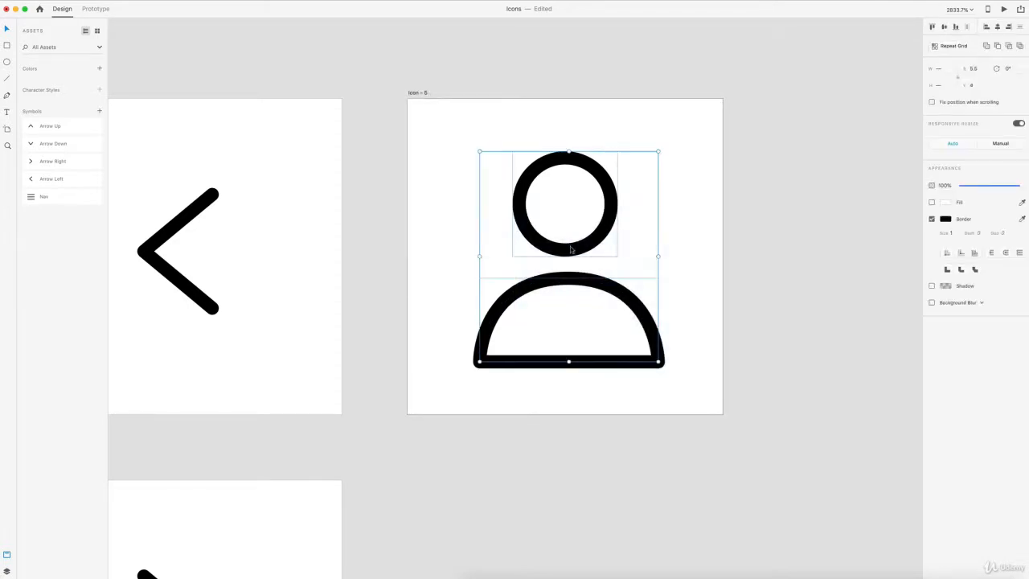
key("super+g")
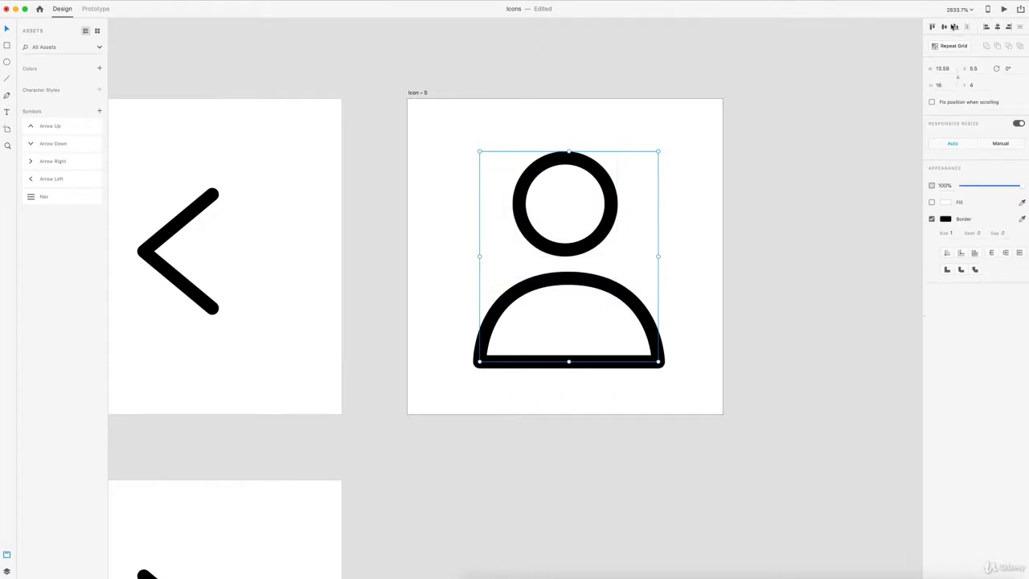
left_click(997, 27)
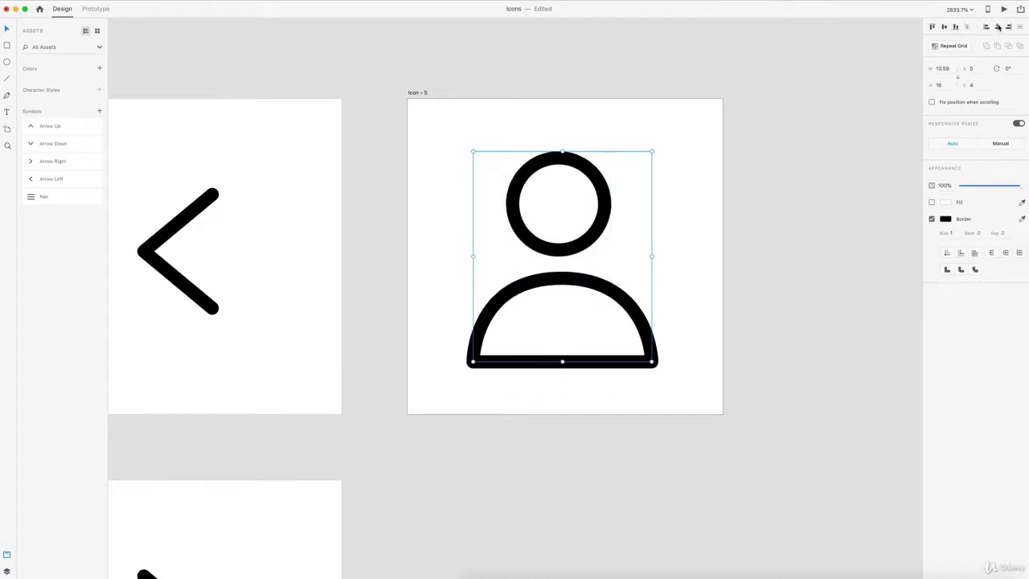
Scale the grouped user icon down slightly from its centre on the Icon – 5 artboard
left_click(840, 174)
key("super+0")
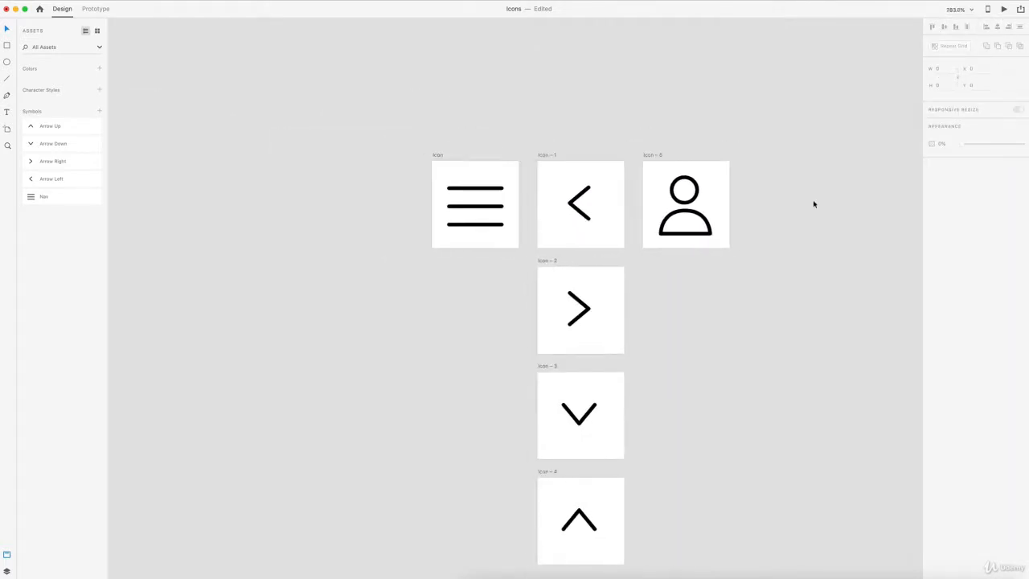
scroll(705, 218, "up", 2)
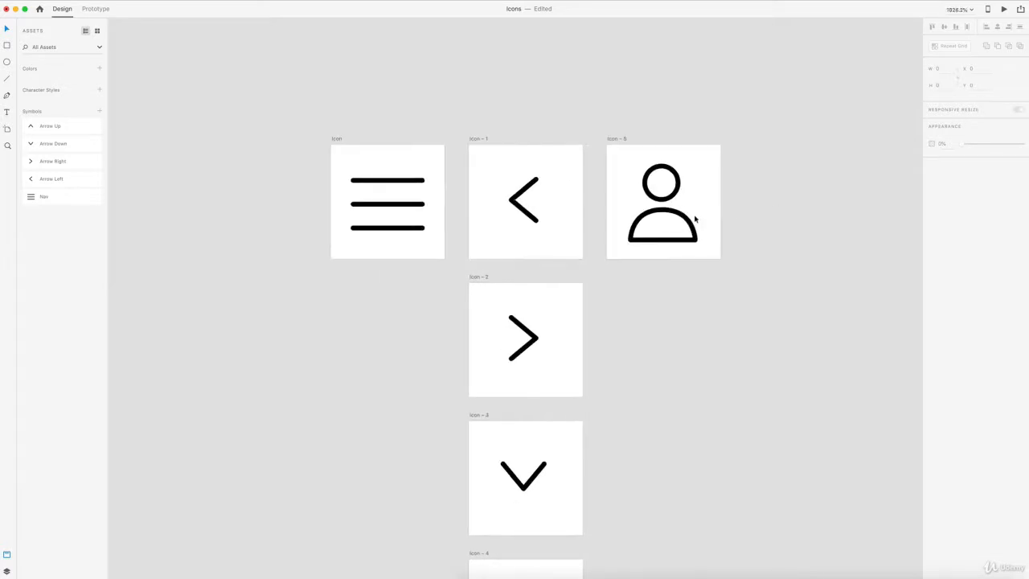
left_click(689, 222)
key("alt")
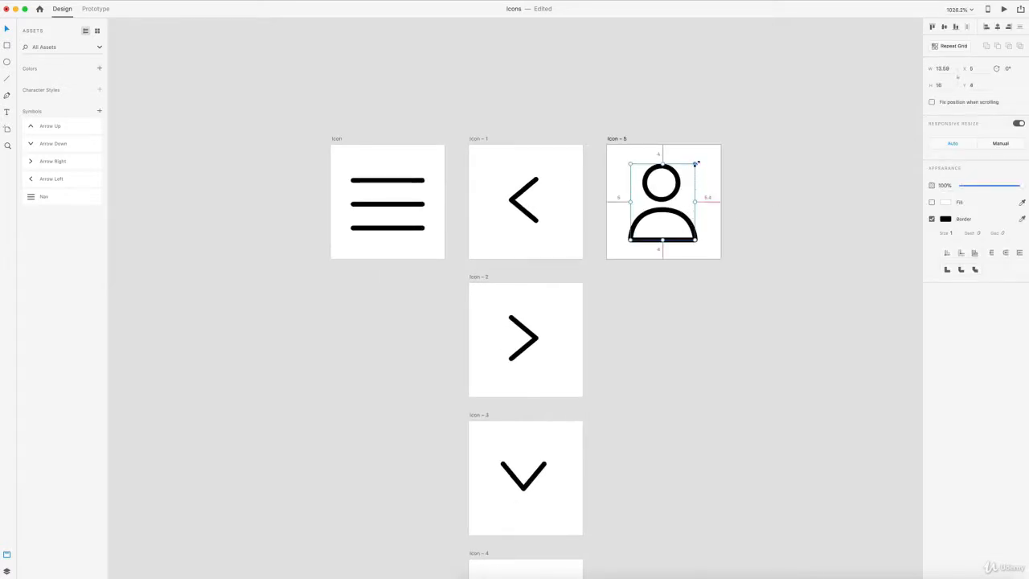
left_click_drag(696, 164, 694, 167)
left_click(797, 243)
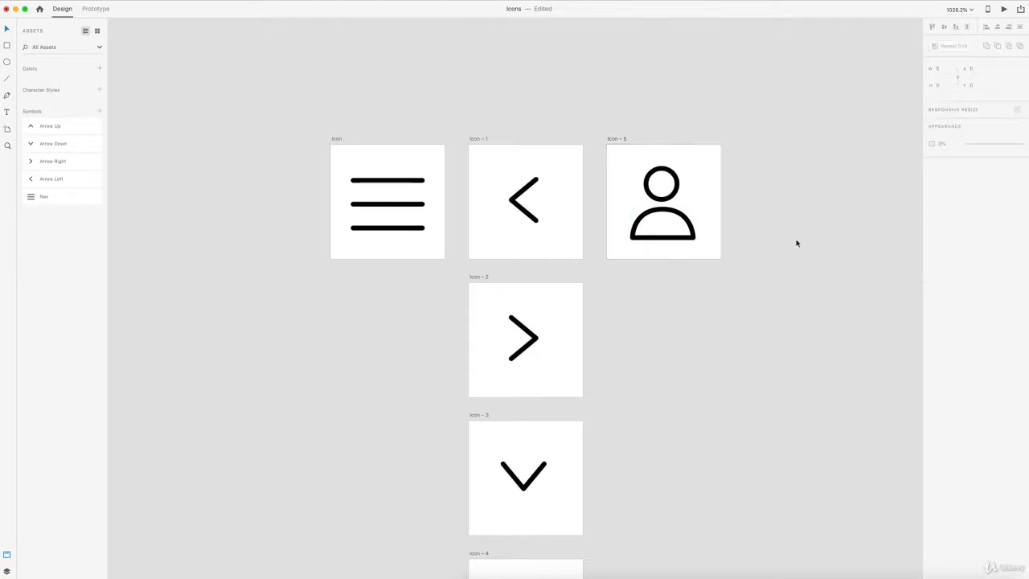
Draw a borderless 24 × 24 px square covering the Icon – 5 artboard, behind the user icon, and make it fully transparent
scroll(796, 243, "up", 2)
scroll(726, 248, "right", 2)
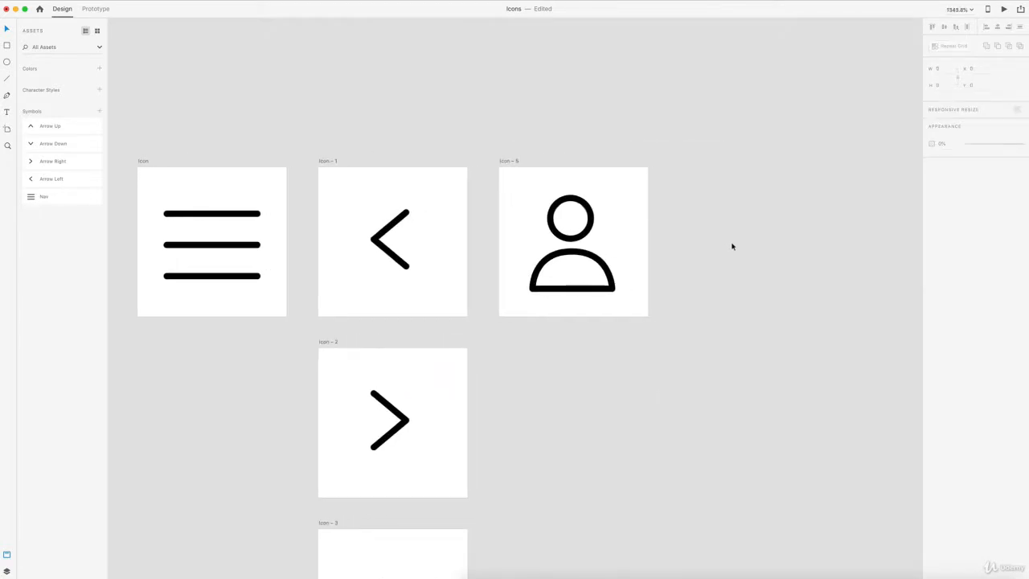
left_click(8, 49)
left_click_drag(490, 166, 641, 316)
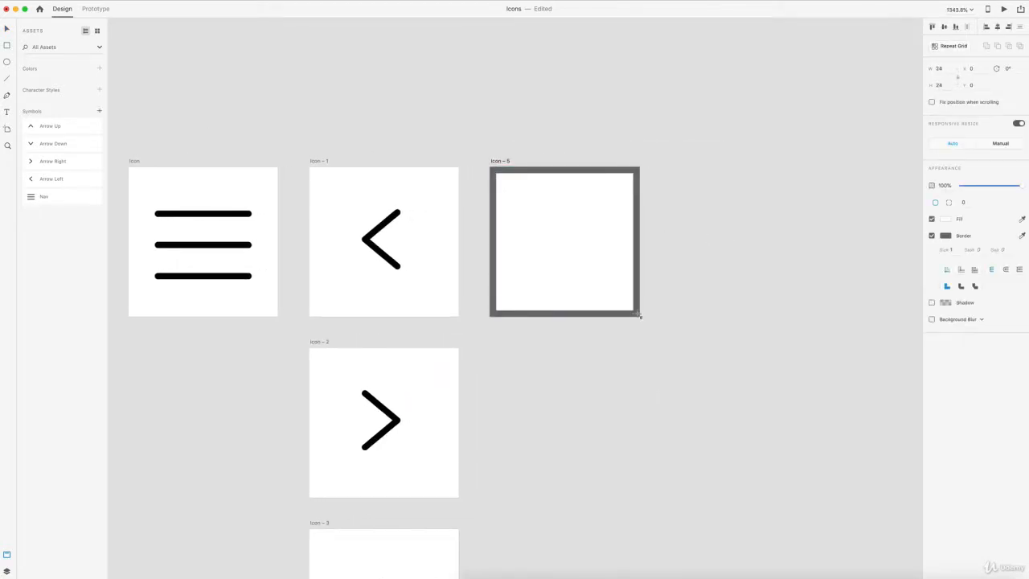
left_click(932, 236)
key("super+v")
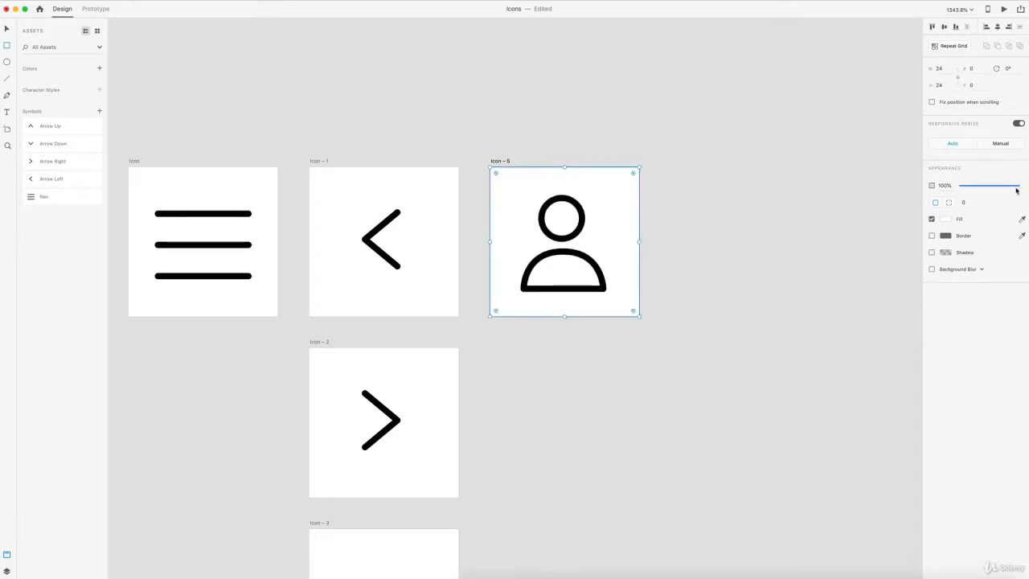
left_click_drag(1018, 185, 864, 198)
Turn the user icon and its transparent square into a symbol named User
left_click_drag(731, 333, 488, 205)
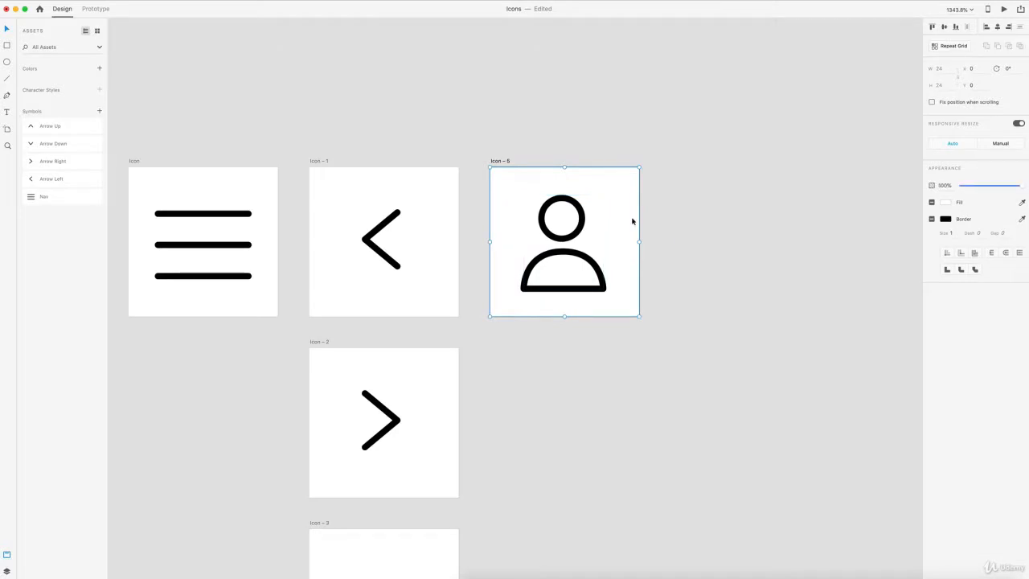
key("super+shift+k")
double_click(54, 126)
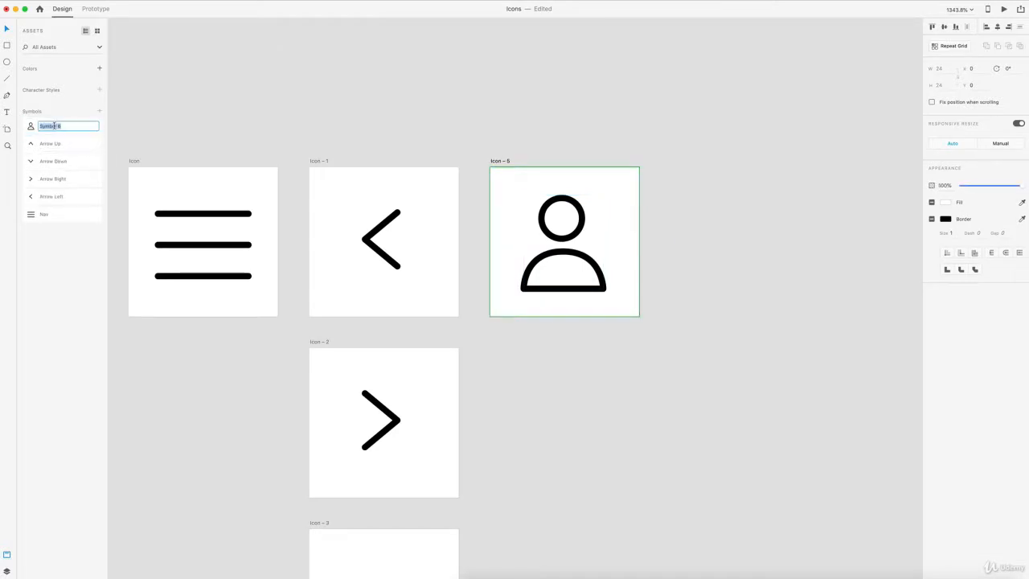
type("User")
key("Return")
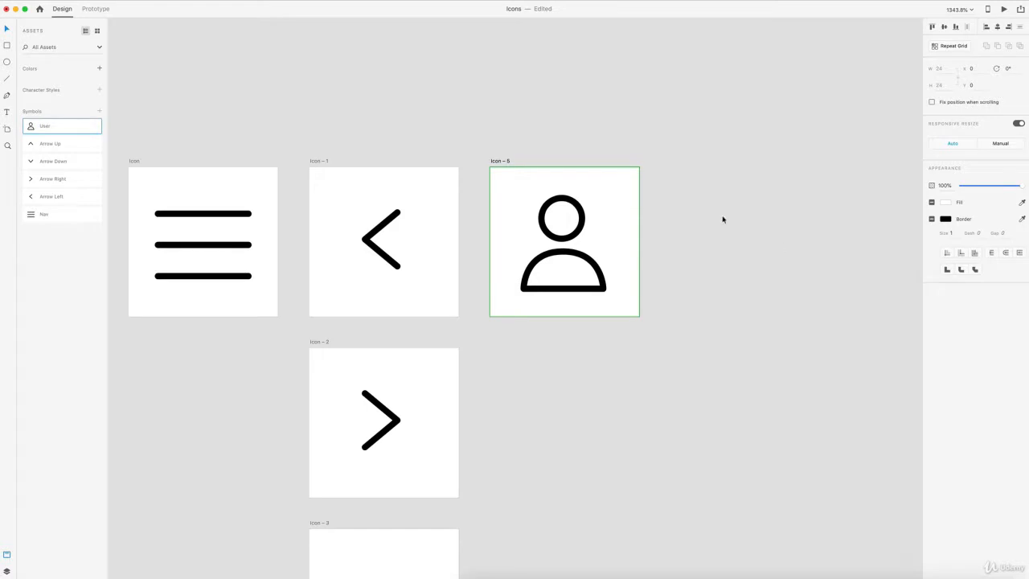
left_click(757, 269)
Duplicate the Icon – 5 artboard beside itself and delete the user icon from the copy
scroll(757, 269, "down", 3)
scroll(462, 246, "right", 2)
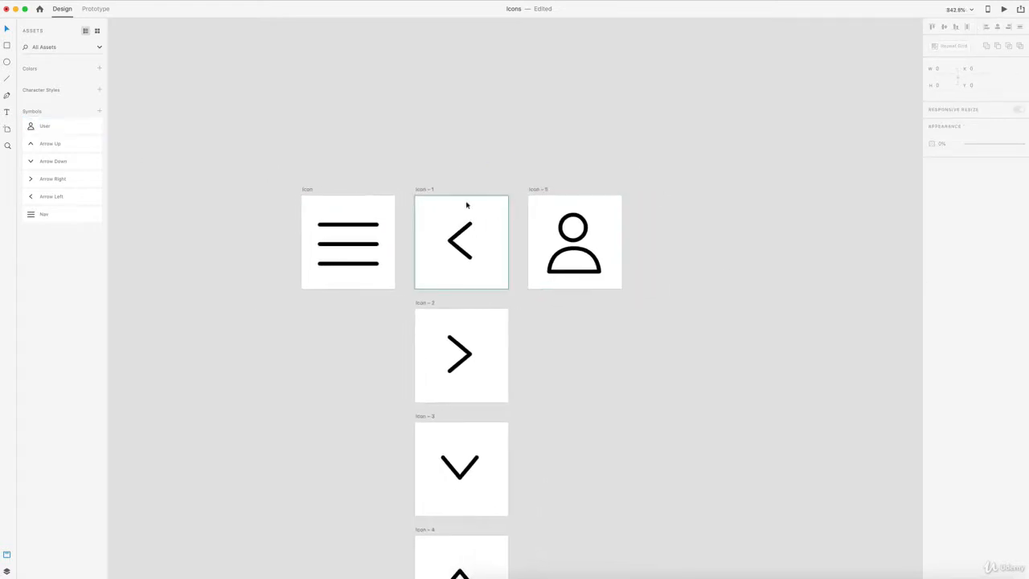
scroll(634, 228, "right", 4)
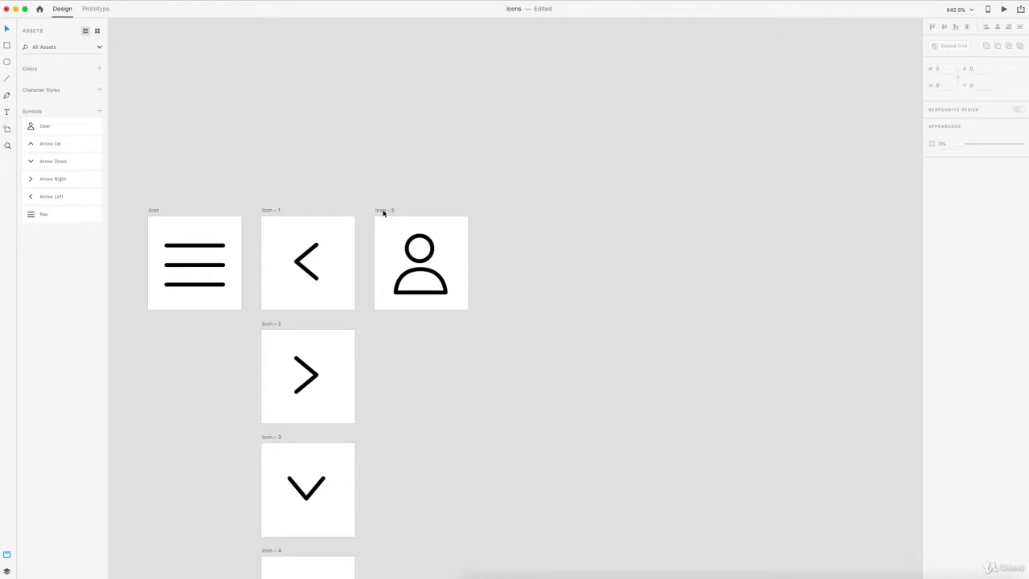
left_click_drag(383, 211, 498, 211)
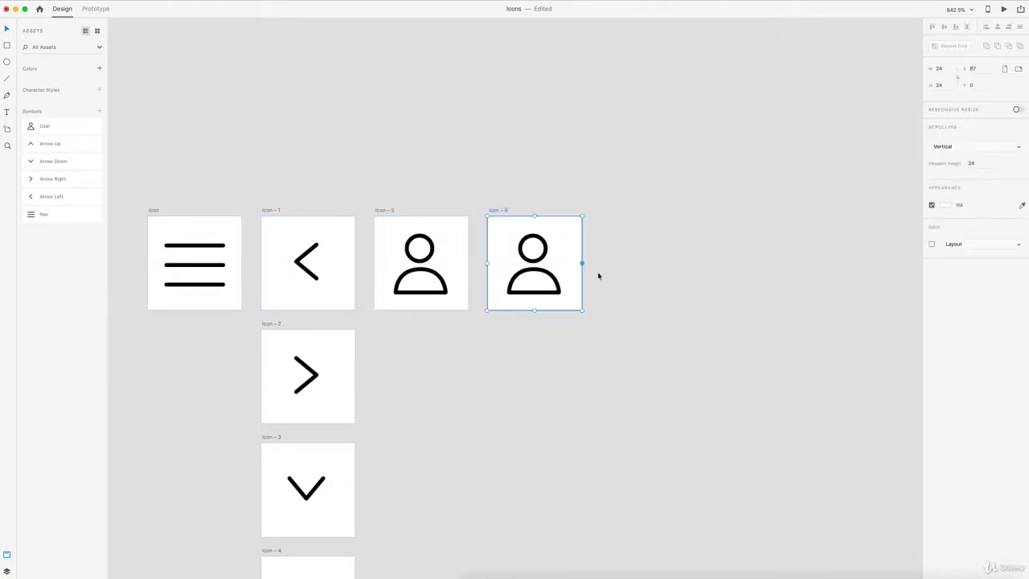
left_click(530, 261)
key("Delete")
scroll(541, 264, "up", 5)
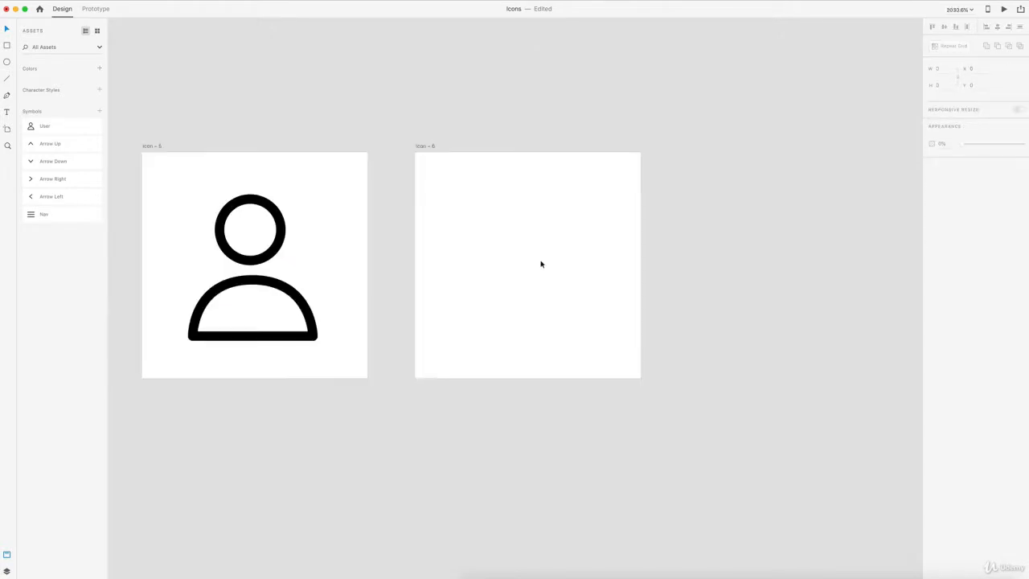
scroll(542, 263, "left", 1)
Draw an 18 × 11 px rectangle on the empty Icon – 6 artboard and position it at X 3, Y 7
key("r")
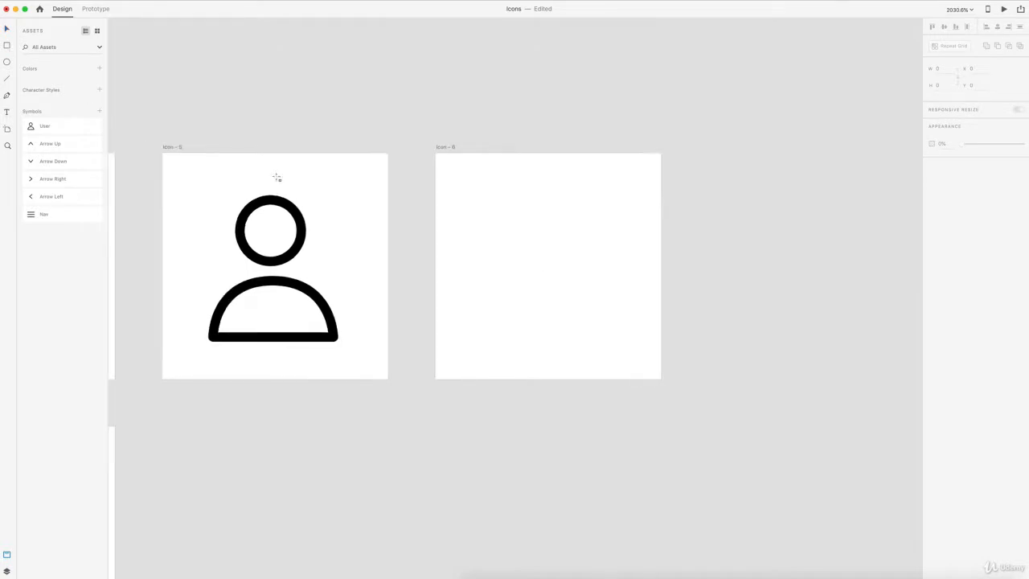
left_click_drag(464, 200, 633, 304)
left_click_drag(590, 263, 579, 269)
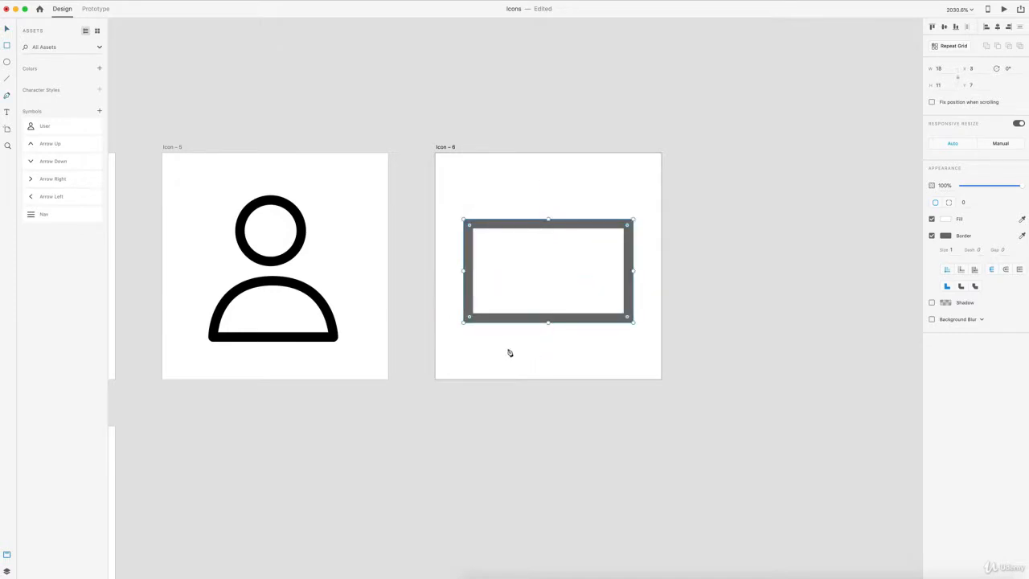
Draw a closed triangle of about 6.8 × 7.2 px with the Pen tool, overlapping the rectangle's lower-left edge at about X 5.15, Y 14.42
key("p")
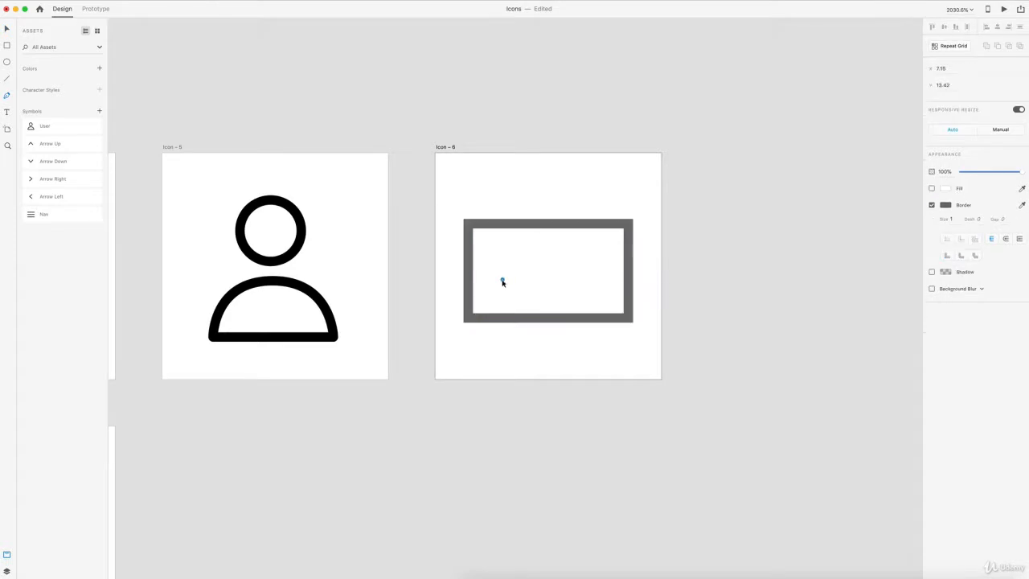
left_click(501, 354)
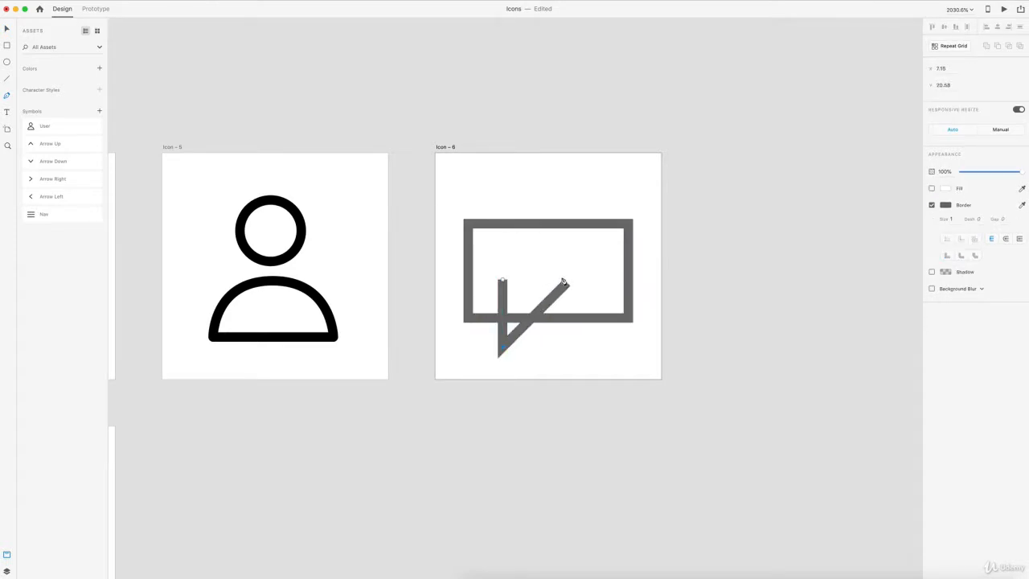
left_click(567, 282)
left_click(503, 280)
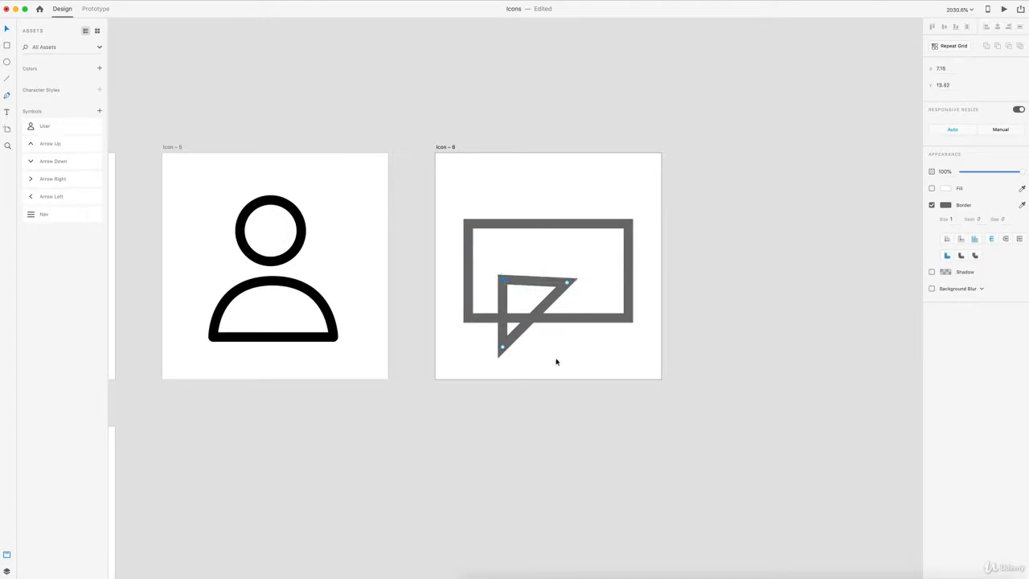
key("Escape")
left_click_drag(555, 286, 536, 295)
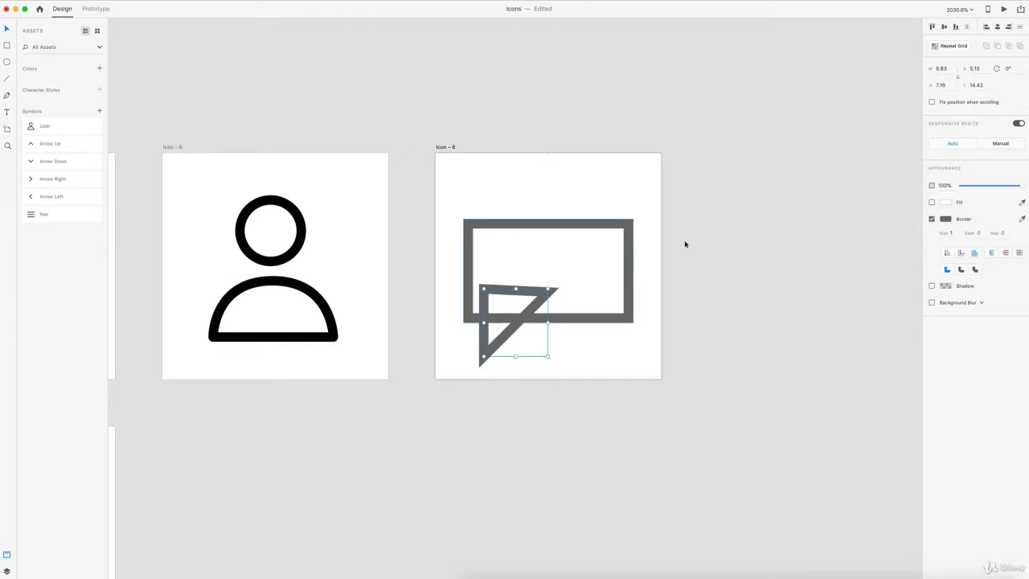
Give the borders of both the triangle and the rectangle round joins
left_click(961, 270)
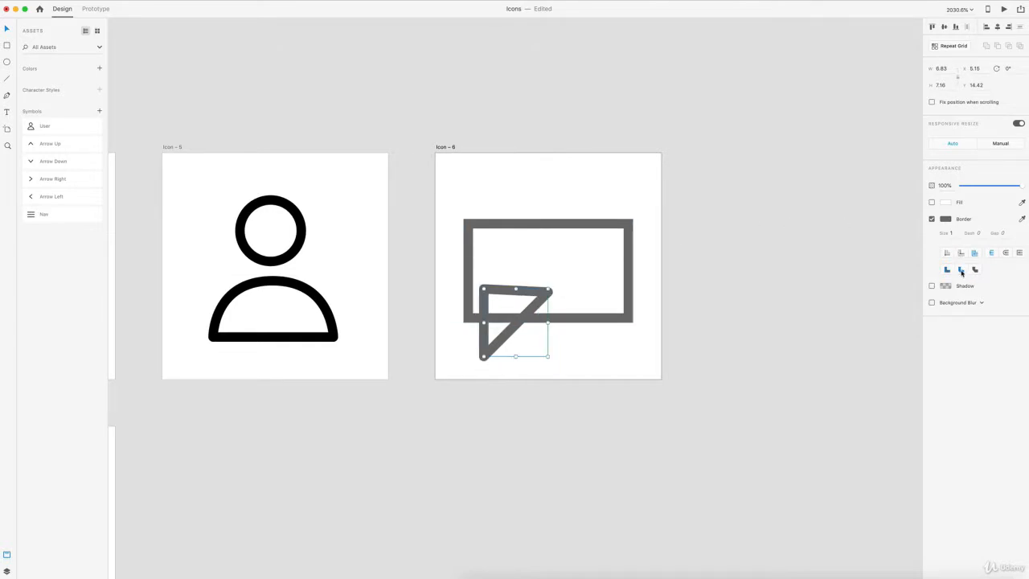
left_click(574, 224)
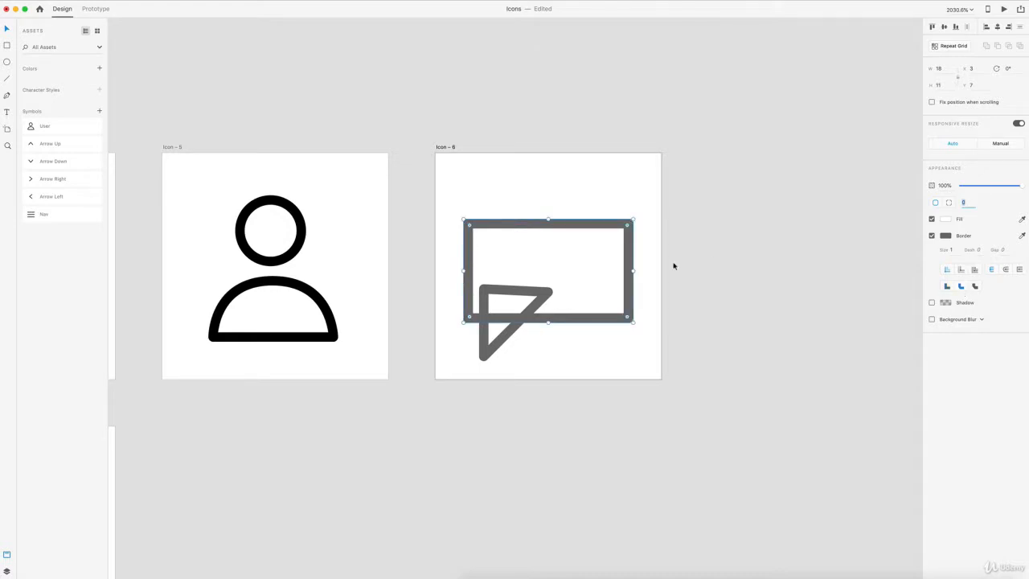
left_click(679, 346)
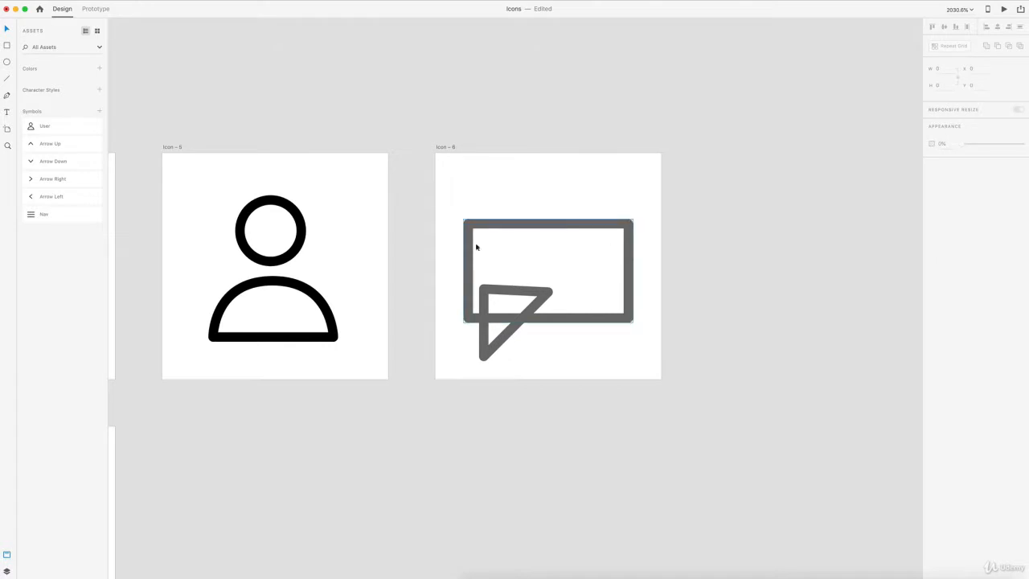
Merge the rectangle and triangle into a speech bubble, remove its fill, and centre it on the artboard
left_click_drag(617, 354, 494, 248)
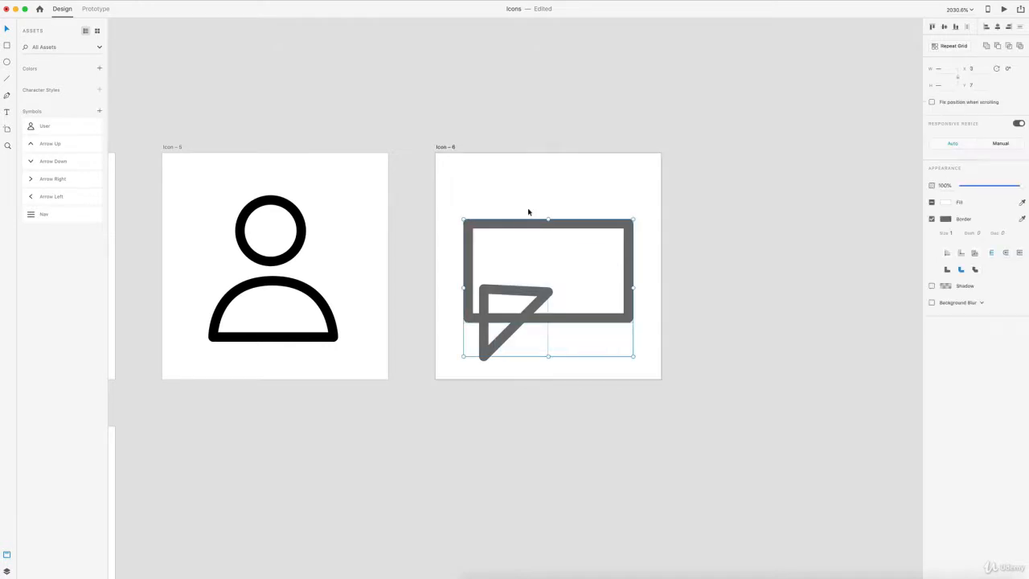
left_click(986, 47)
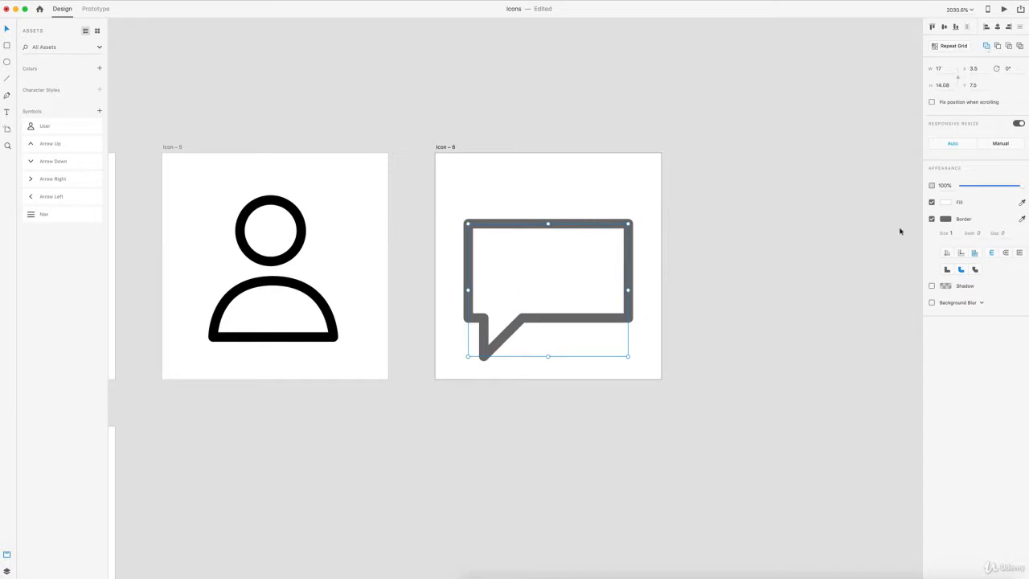
left_click(931, 203)
left_click(944, 28)
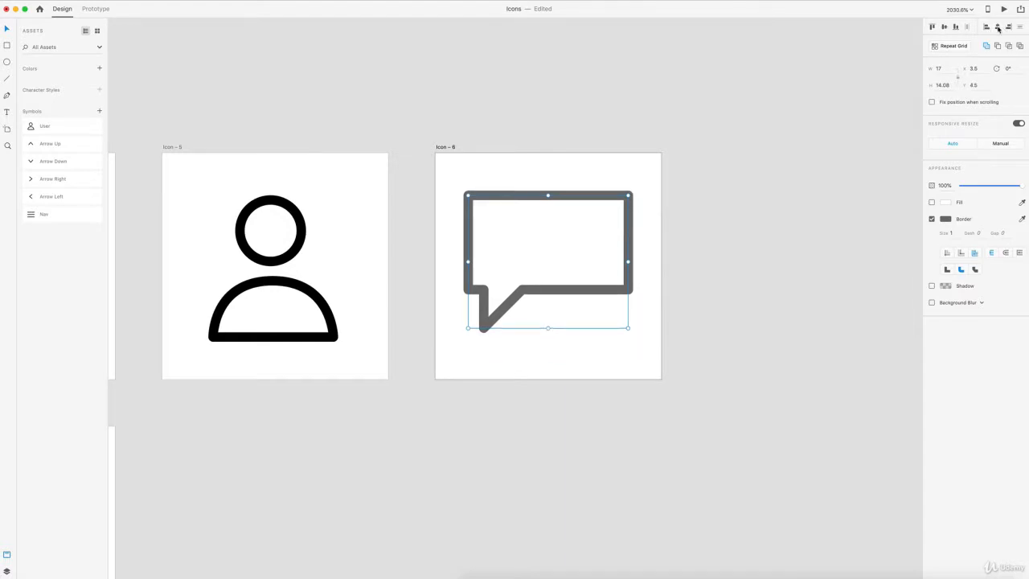
left_click(738, 262)
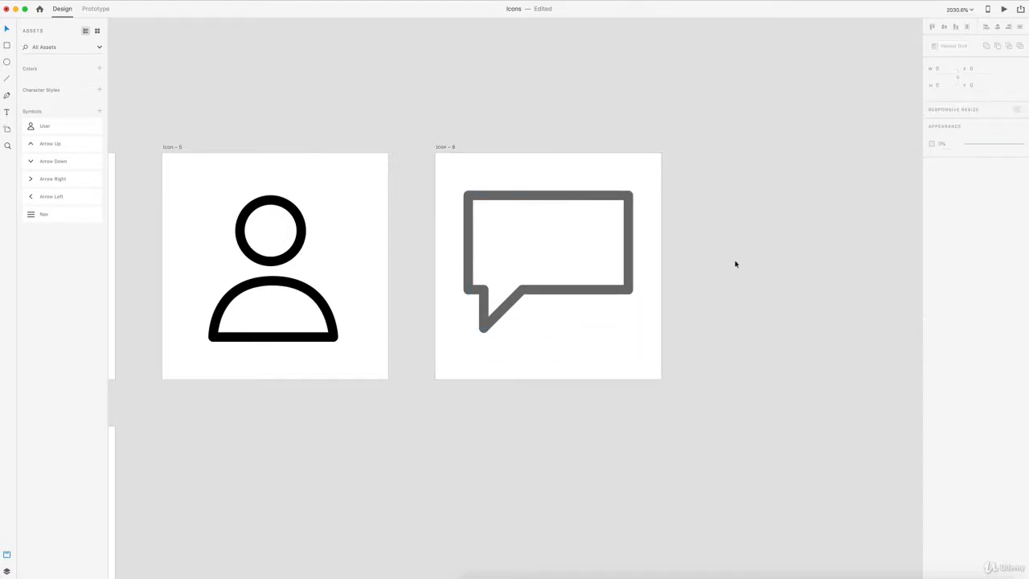
Scale the speech bubble down from its centre to about 13.44 × 11.13 px
key("super+0")
scroll(716, 273, "up", 5)
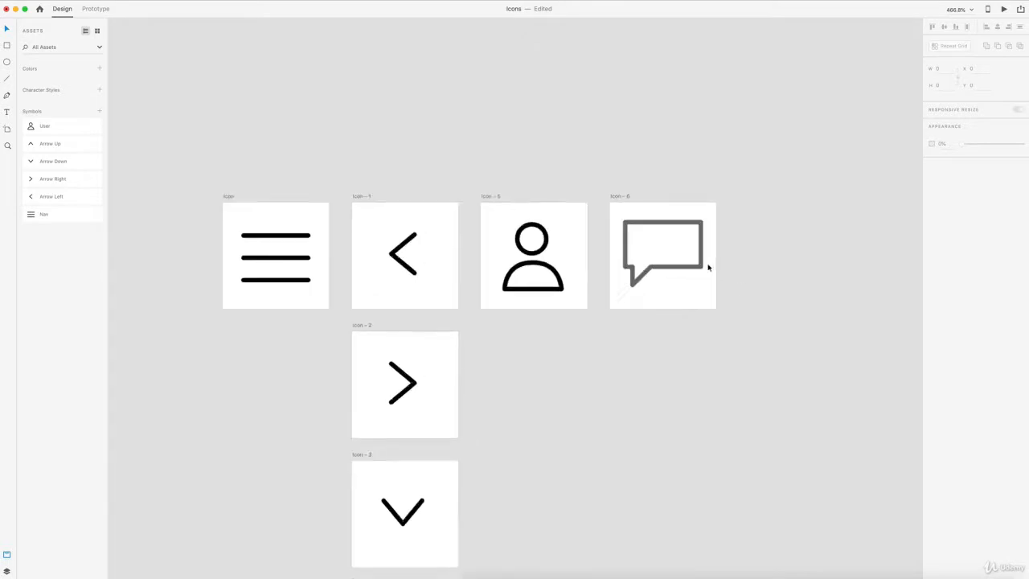
left_click(687, 206)
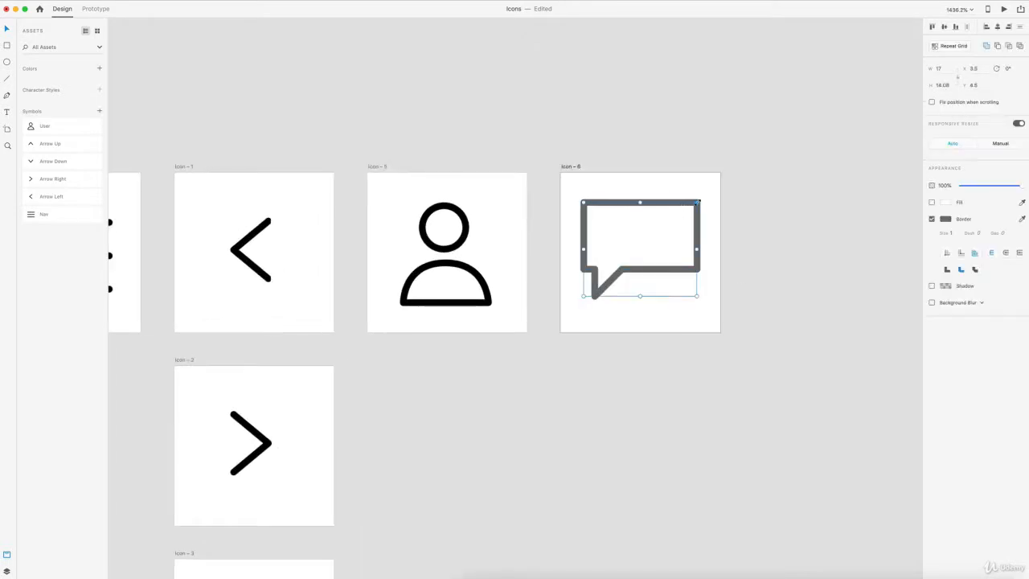
key("alt")
left_click_drag(699, 201, 687, 210)
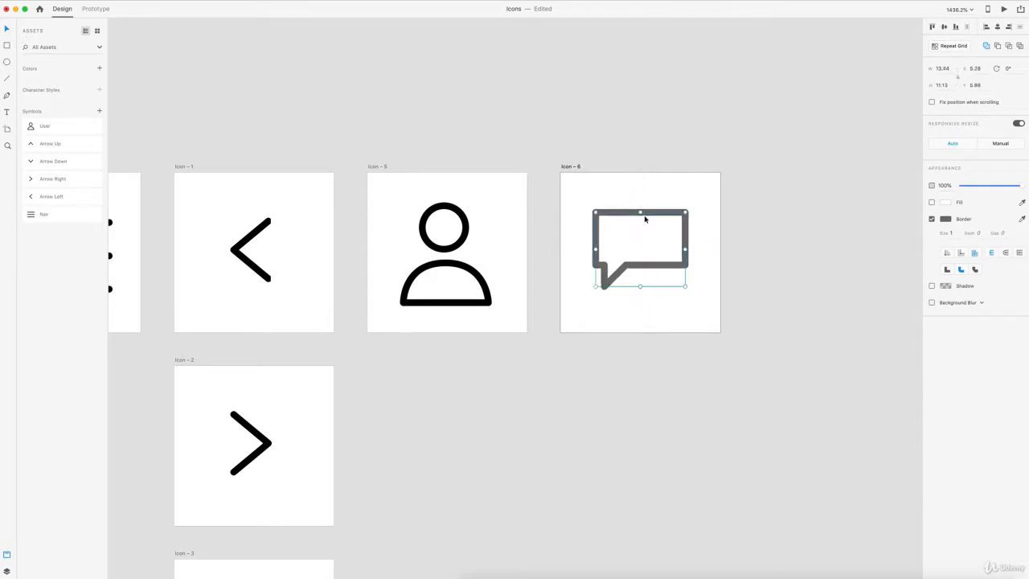
Move the speech bubble's triangular tail up to shorten it, and round the corners of the bubble's rectangle
double_click(616, 275)
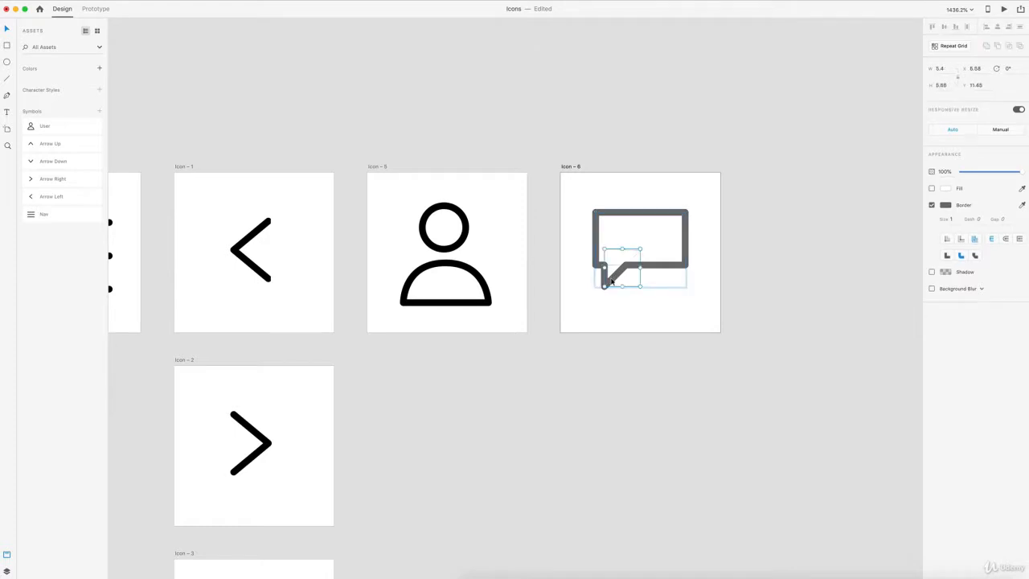
left_click_drag(612, 281, 620, 275)
left_click(667, 215)
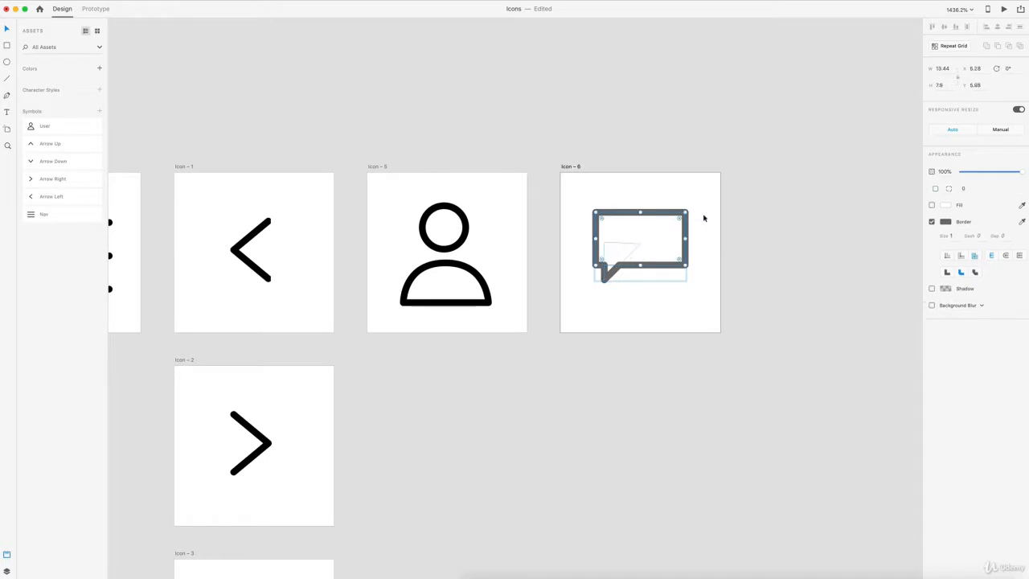
left_click_drag(680, 219, 660, 230)
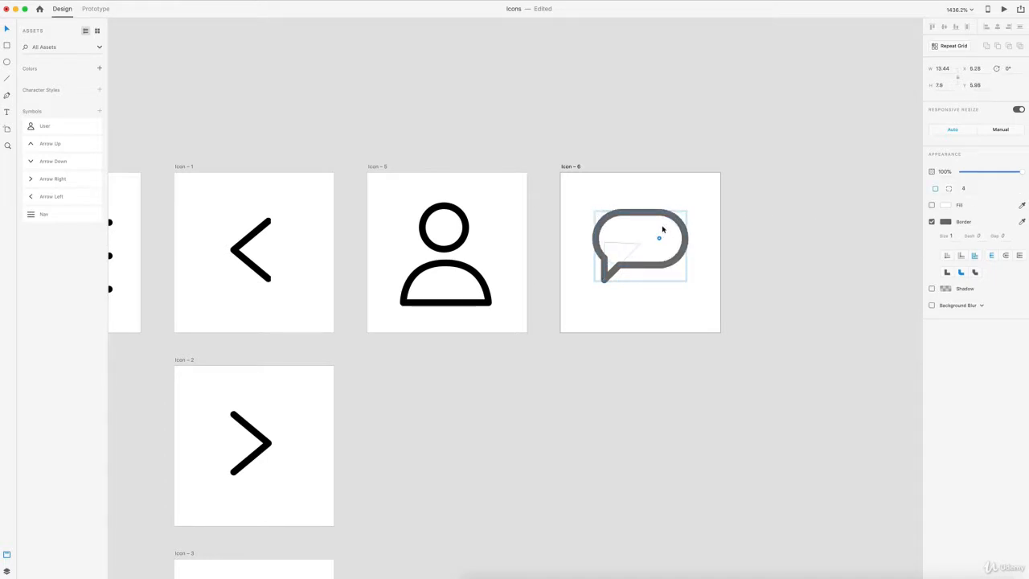
Move the tail slightly to the right and centre the whole speech bubble on the Icon – 6 artboard
left_click_drag(605, 272, 615, 276)
left_click(799, 238)
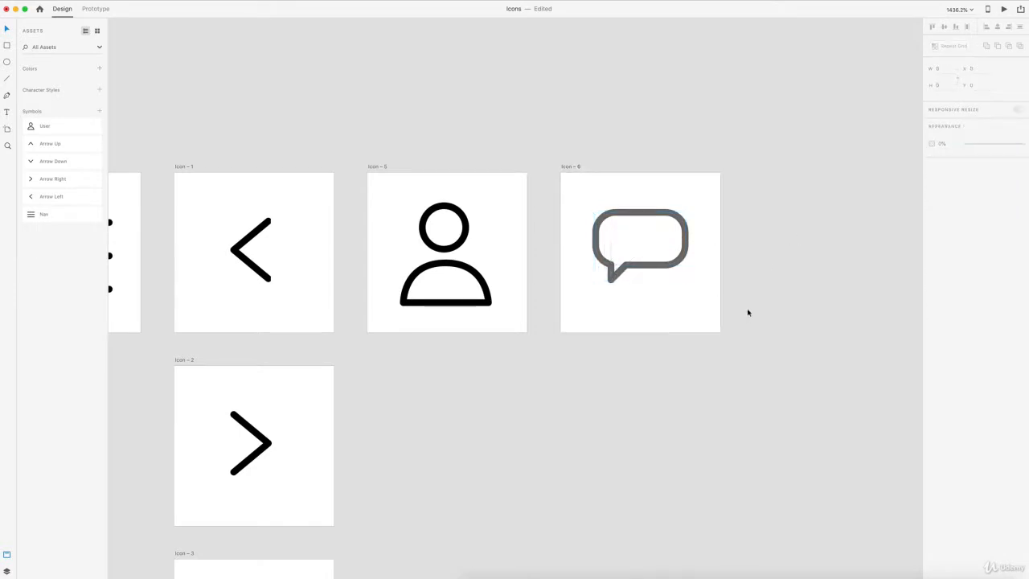
left_click(675, 262)
left_click(944, 27)
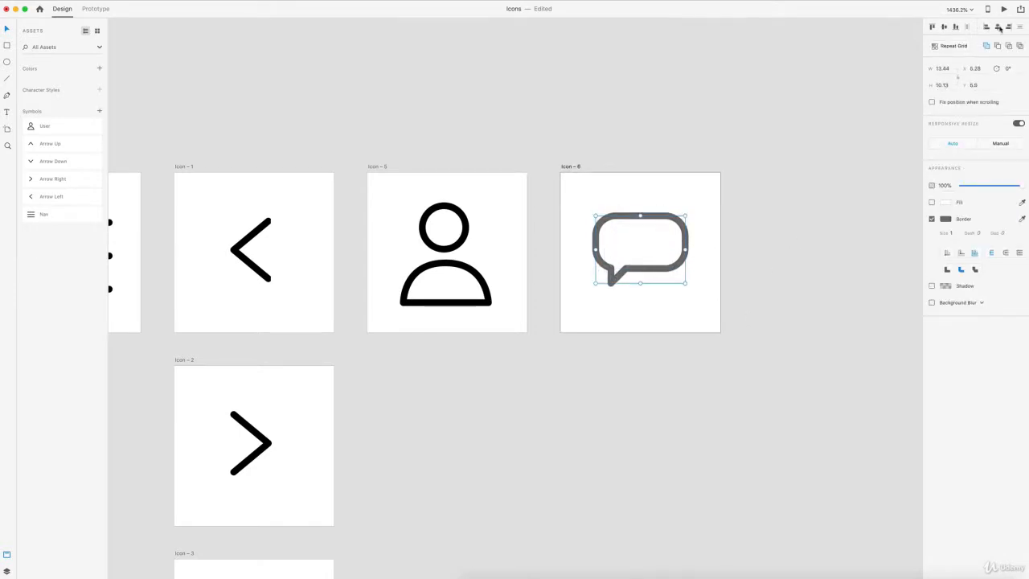
Centre the speech bubble horizontally on the Icon – 6 artboard and set its border colour to black
left_click(999, 28)
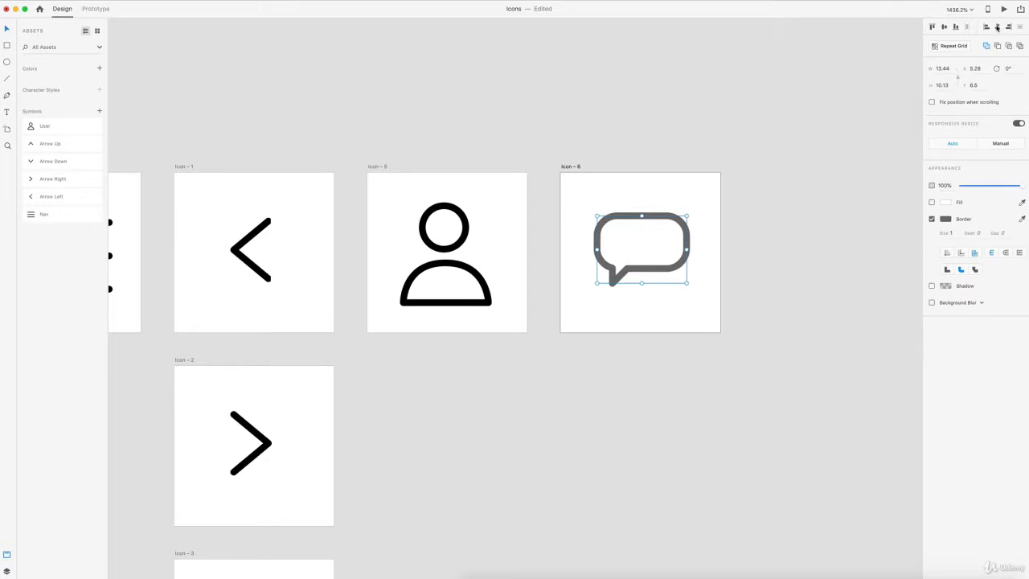
left_click(946, 218)
left_click_drag(863, 223, 777, 271)
left_click(777, 271)
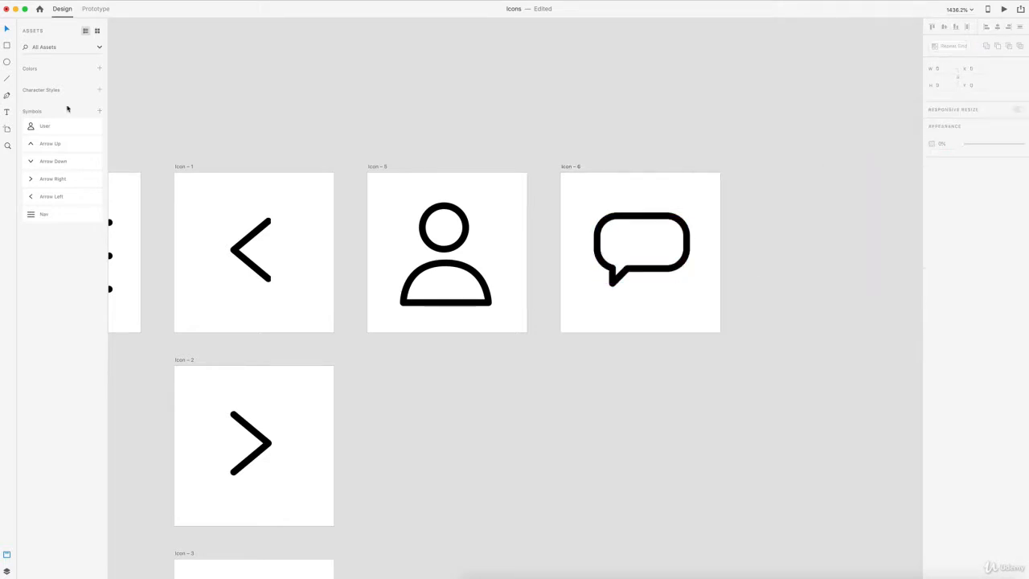
Draw a borderless 24 × 24 px rectangle covering the Icon – 6 artboard and send it behind the speech bubble
left_click(6, 45)
mouse_move(560, 173)
left_mouse_down()
mouse_move(639, 283)
mouse_move(721, 332)
left_mouse_up()
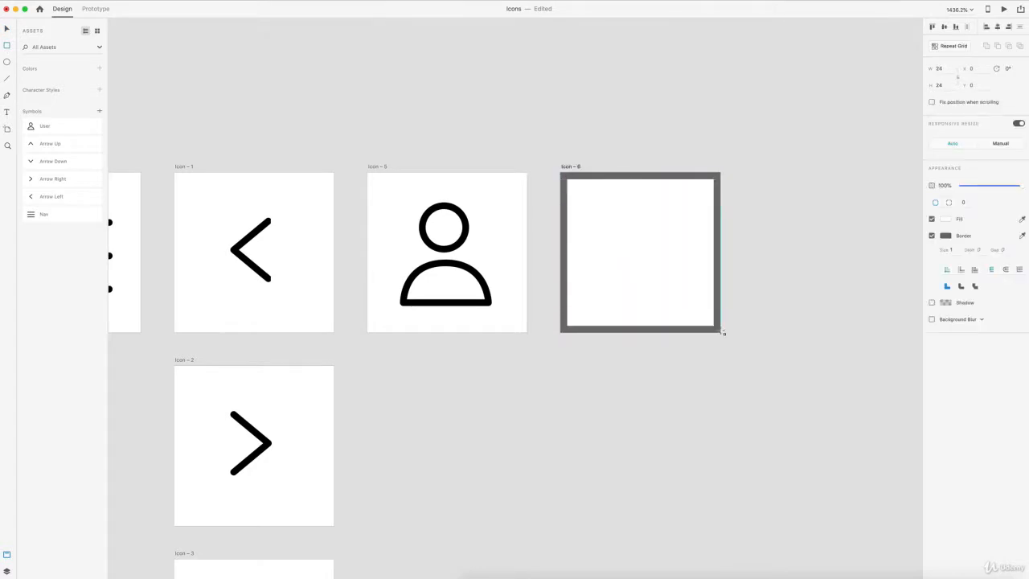
left_click(932, 236)
key("super+shift+bracketleft")
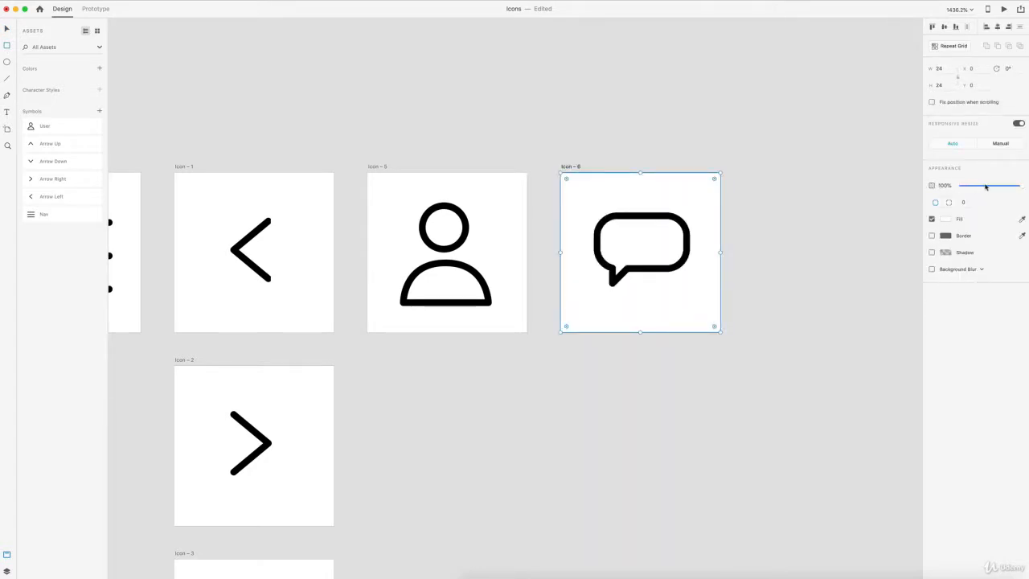
Group the speech bubble with its background rectangle, make the group a symbol, and name the symbol Chat
left_click_drag(826, 384, 605, 222)
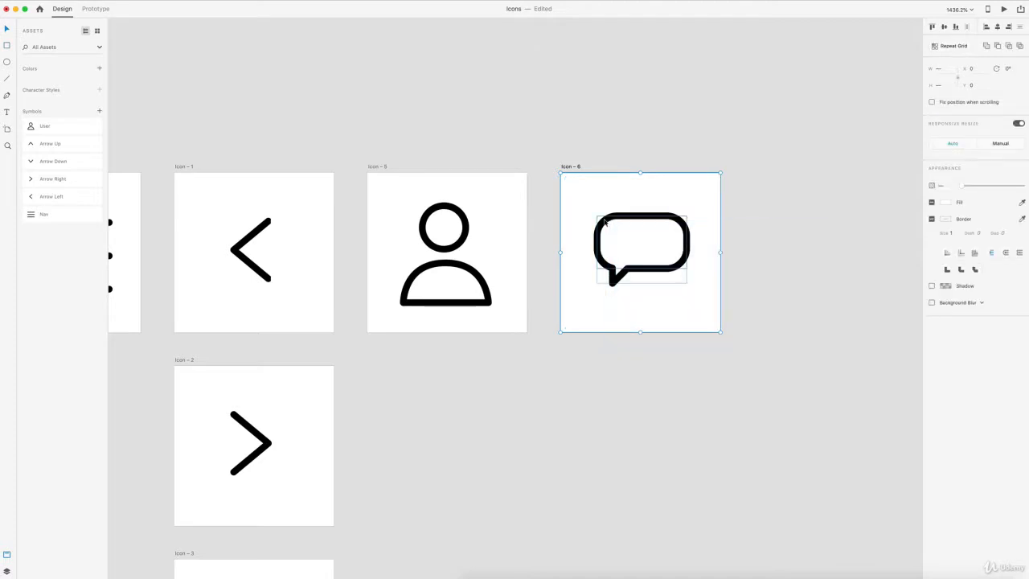
key("super+g")
key("super+k")
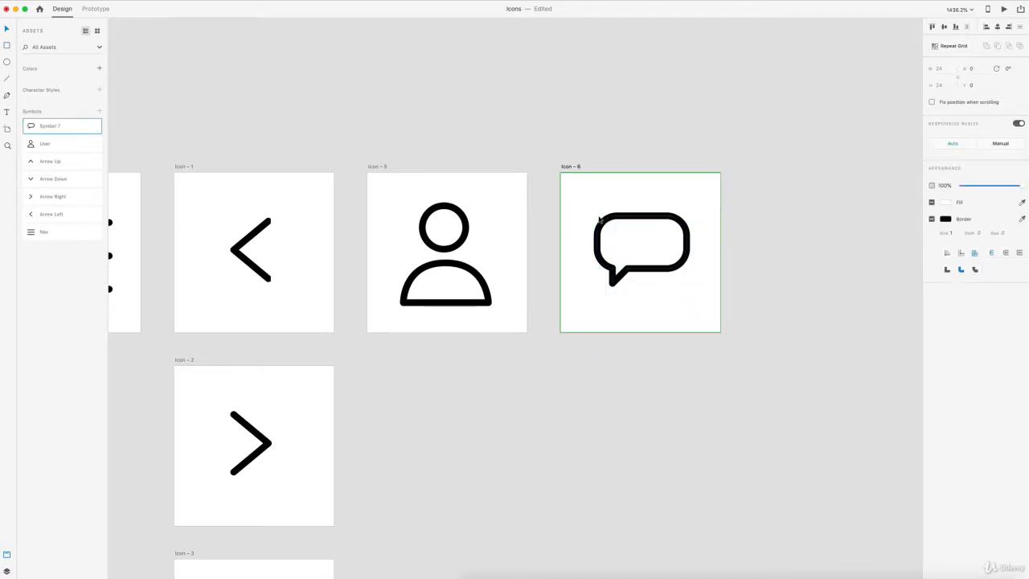
double_click(46, 128)
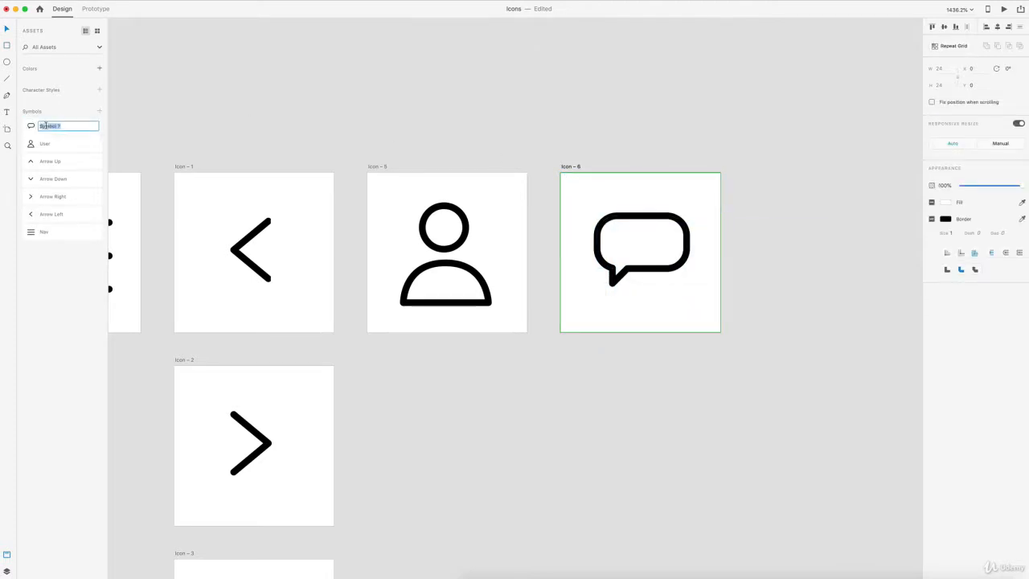
type("Chat")
key("Return")
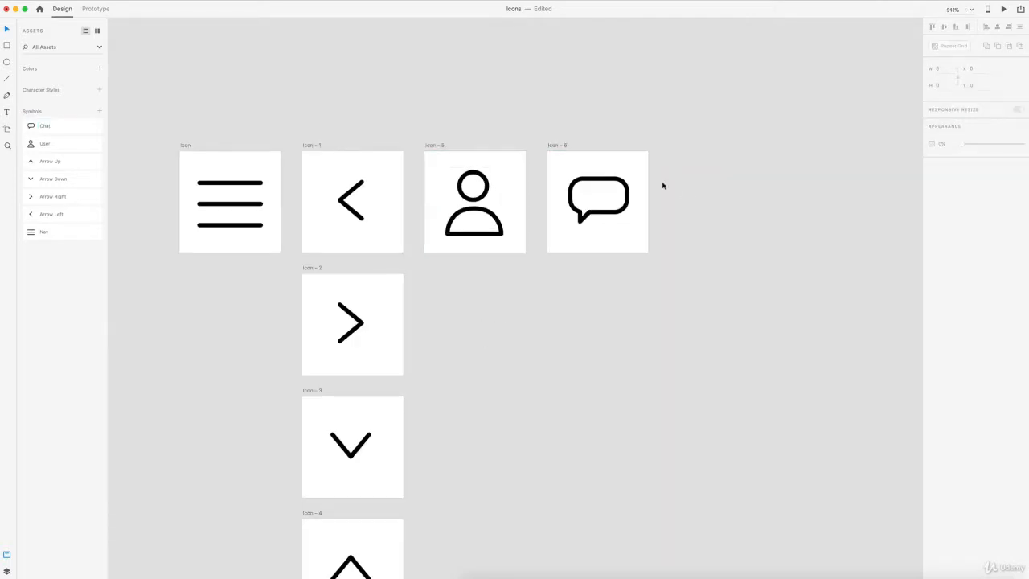
Duplicate the Icon – 6 artboard beside the original and delete the speech bubble from the copy
left_click_drag(555, 146, 676, 146)
left_click(736, 214)
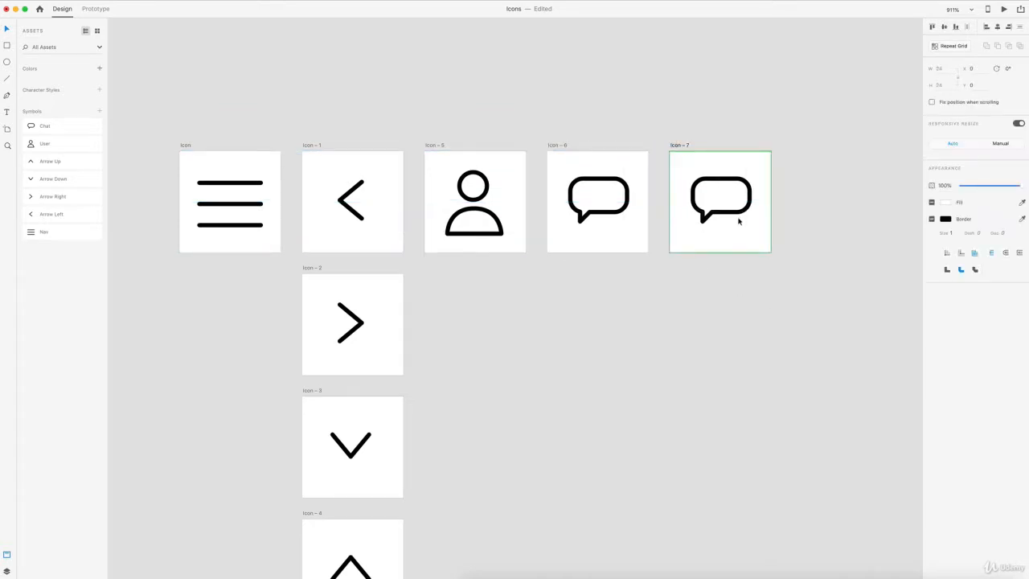
key("Delete")
Draw a tall rectangle on the Icon – 7 artboard, shift it slightly right, and narrow it from its centre to 3 × 19 px
scroll(789, 166, "up", 3)
left_click(8, 46)
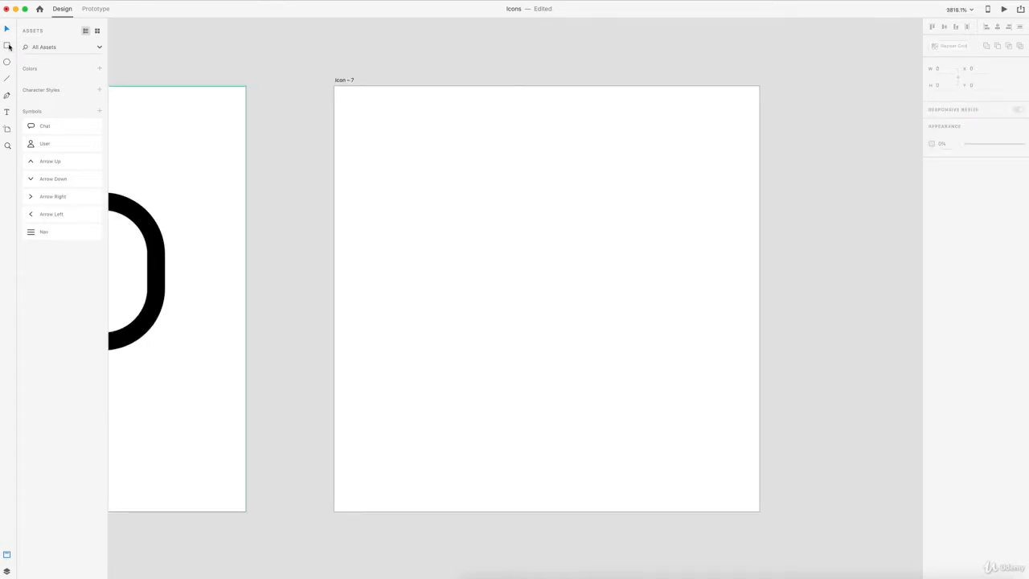
mouse_move(476, 138)
left_mouse_down()
mouse_move(533, 186)
mouse_move(598, 335)
mouse_move(602, 475)
left_mouse_up()
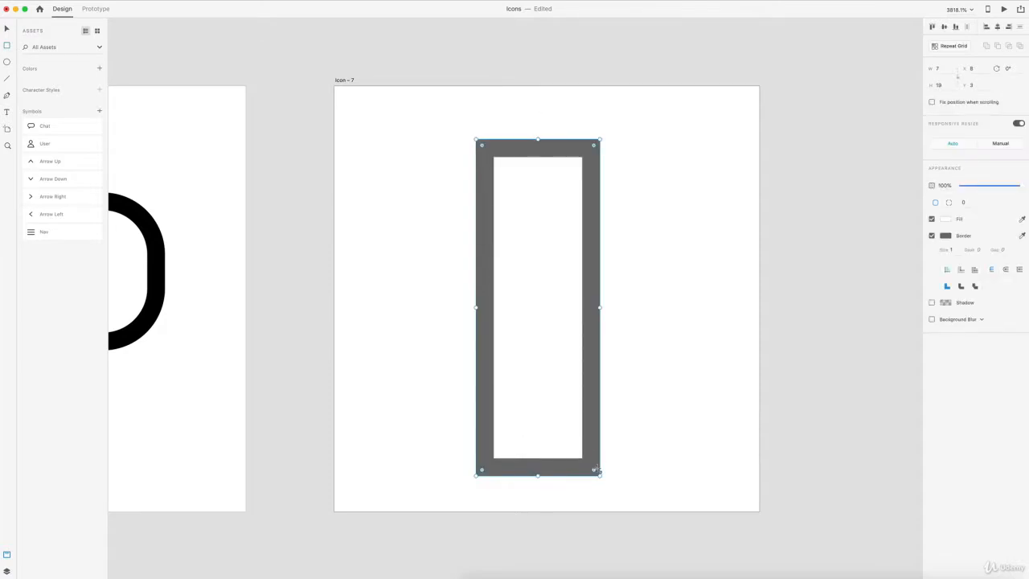
left_click_drag(555, 349, 562, 346)
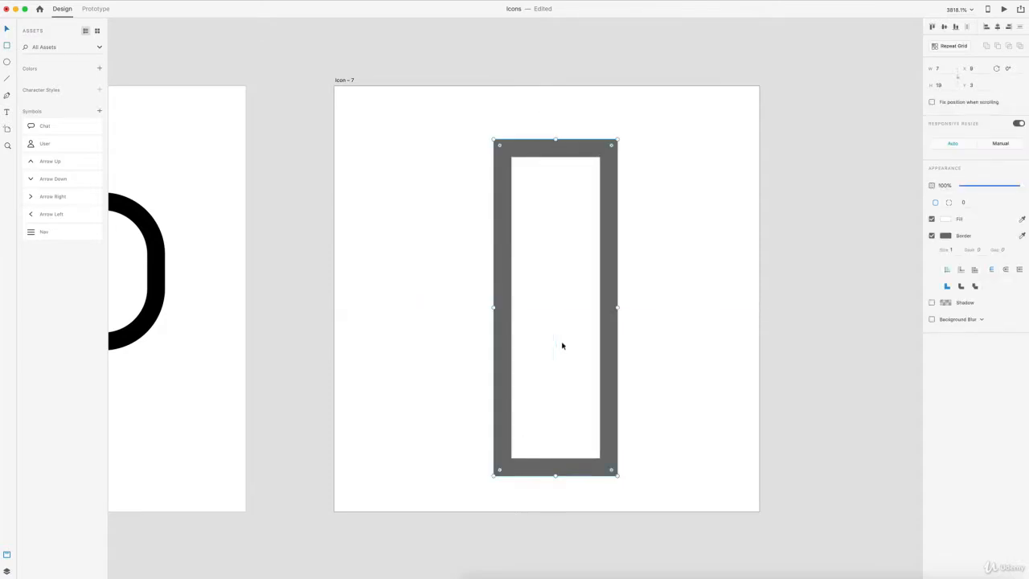
left_click_drag(618, 307, 588, 307)
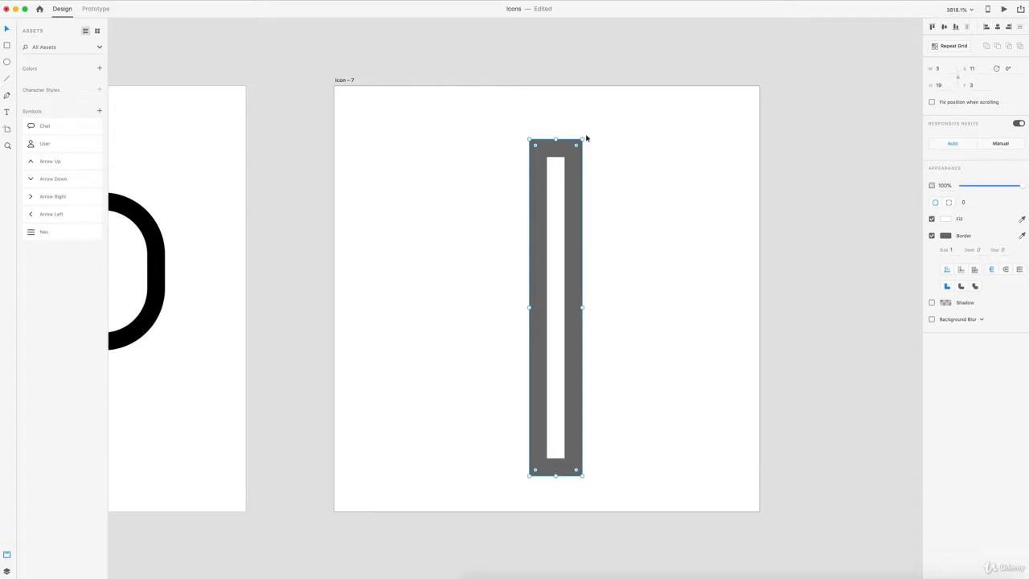
Make three copies of the bar rotated to 90°, 135° and 225° about its centre to form eight spokes
left_click_drag(584, 138, 720, 326)
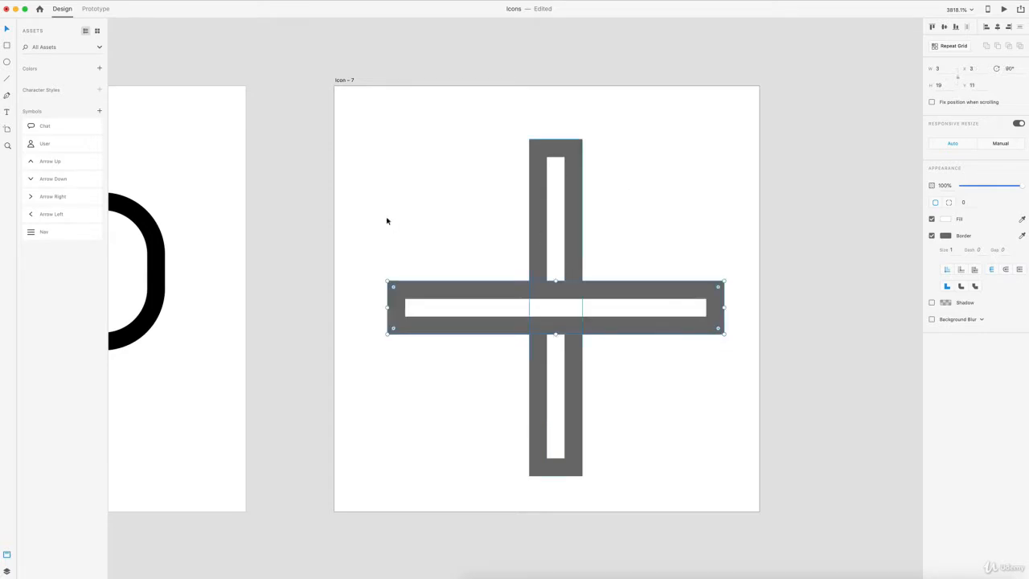
left_click_drag(384, 279, 455, 173)
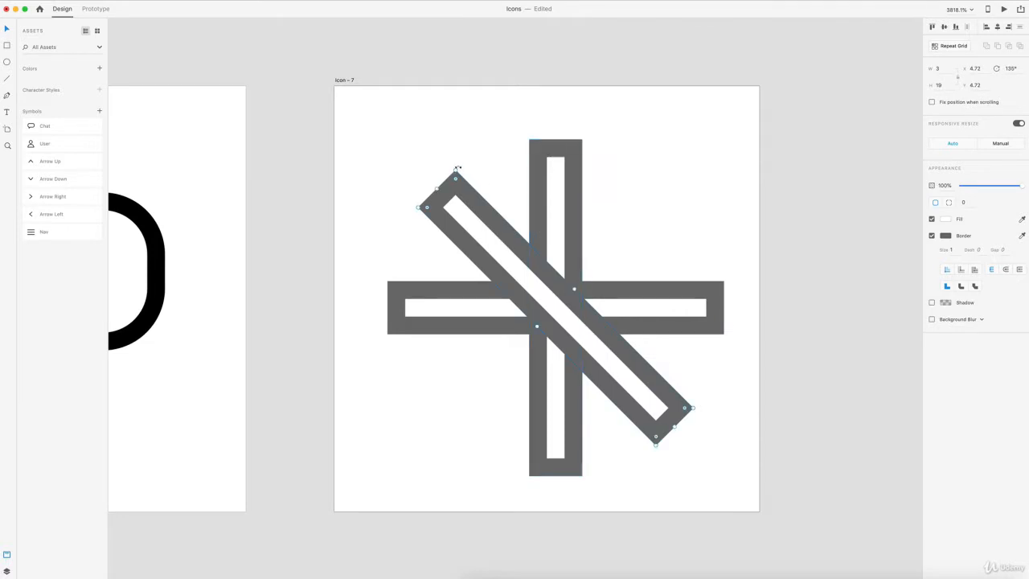
key("super+d")
left_click_drag(457, 169, 685, 207)
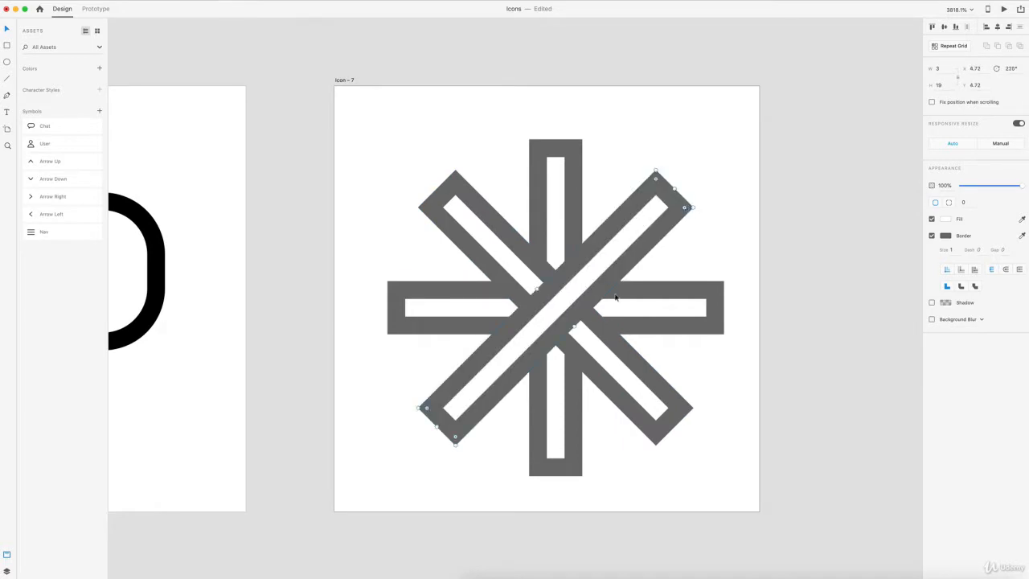
left_click(807, 275)
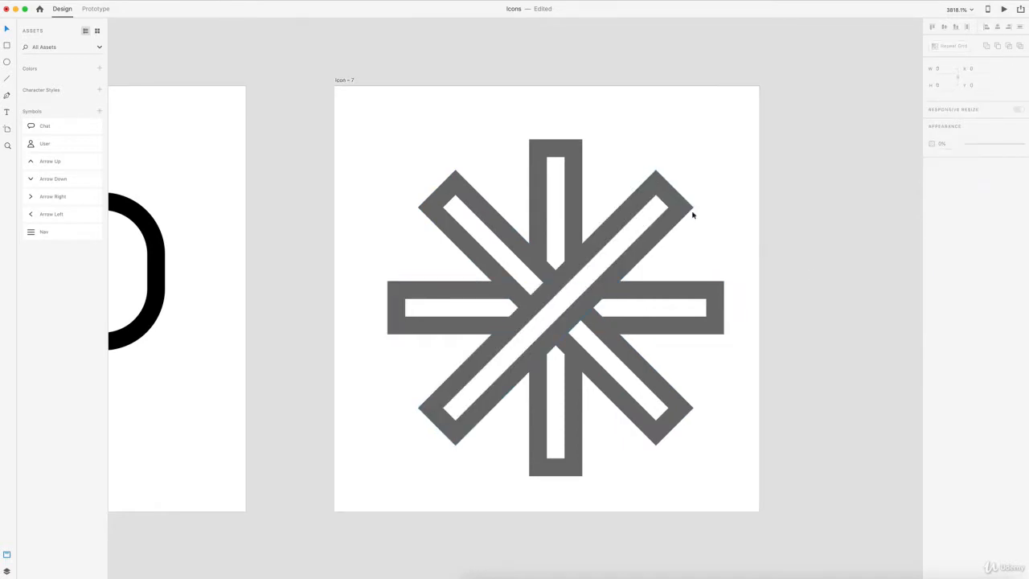
Draw a 15 × 15 px circle centred on the spokes and merge it with all the bars into one gear outline
left_click(6, 62)
mouse_move(476, 174)
left_mouse_down()
mouse_move(581, 291)
mouse_move(756, 427)
mouse_move(754, 418)
left_mouse_up()
left_click_drag(619, 305, 565, 308)
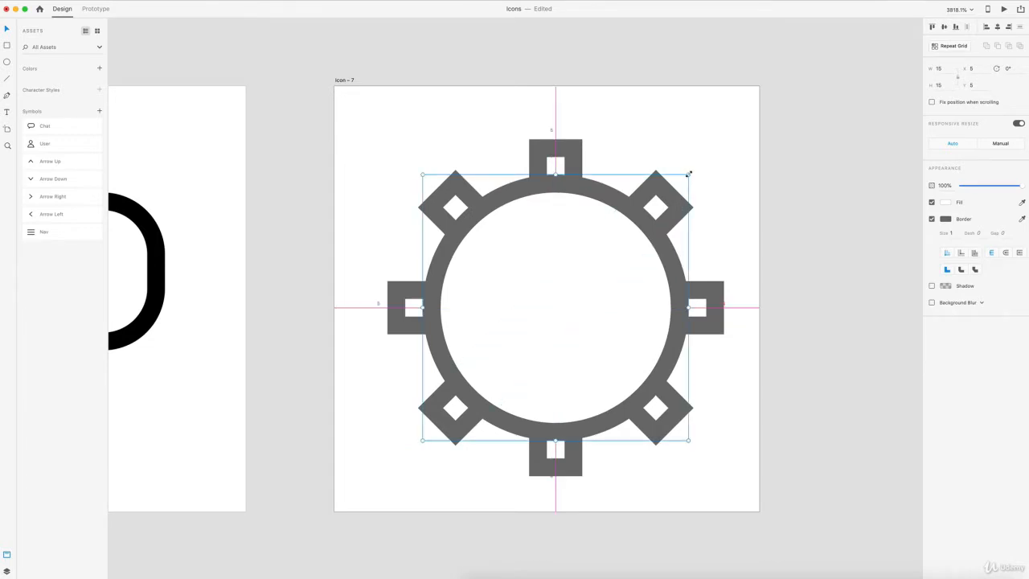
left_click_drag(688, 173, 703, 168)
left_click(774, 171)
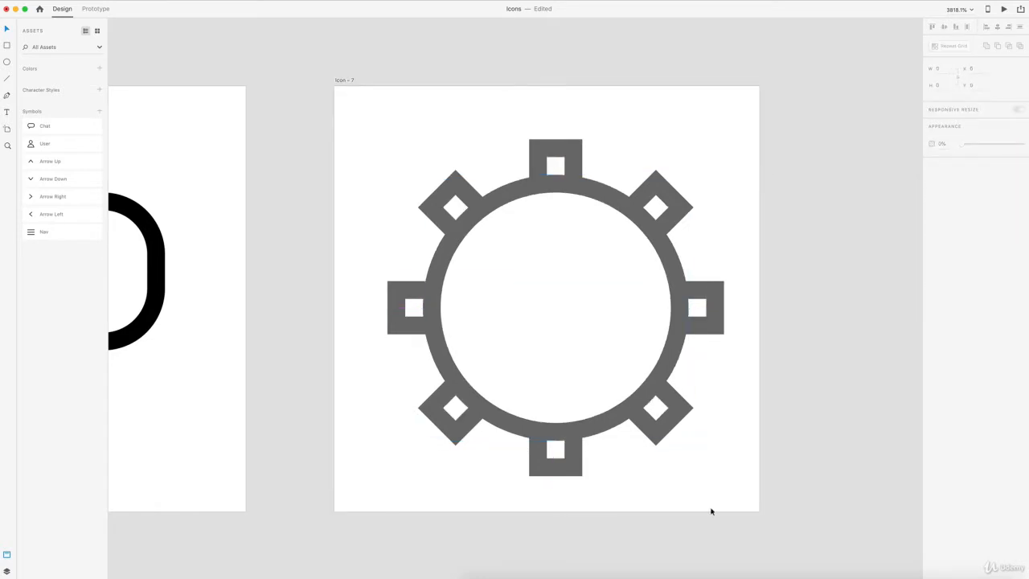
left_click_drag(730, 491, 407, 132)
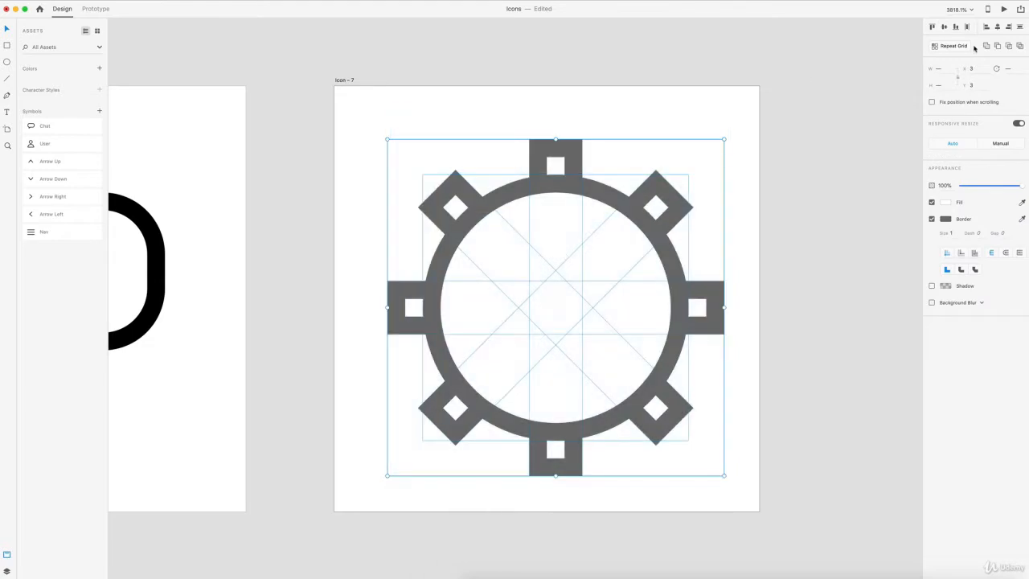
left_click(989, 46)
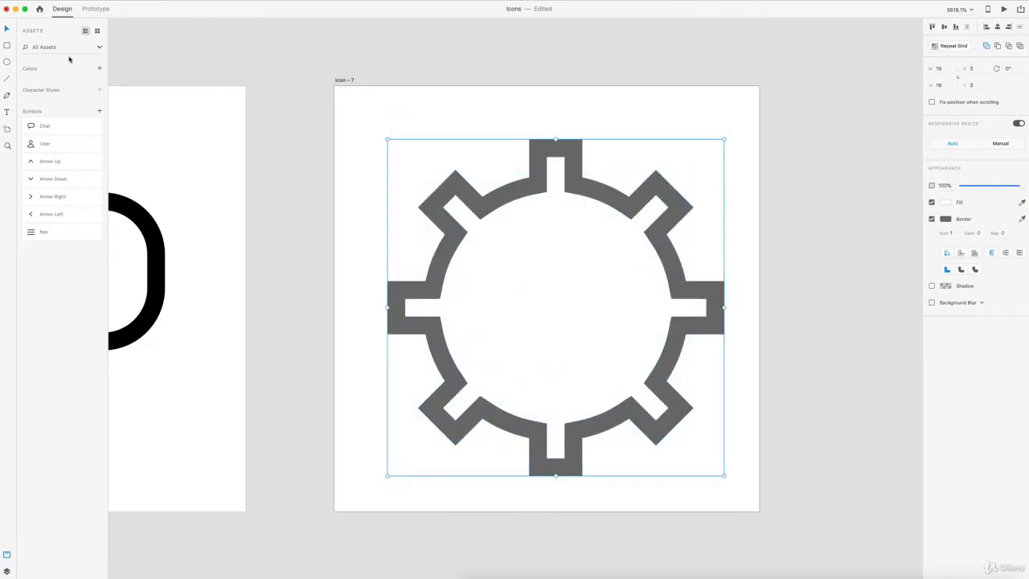
Place a 5 × 5 px circle at the gear's centre and subtract it from the gear to make a hole
left_click(6, 62)
left_click_drag(512, 245, 600, 334)
key("Down")
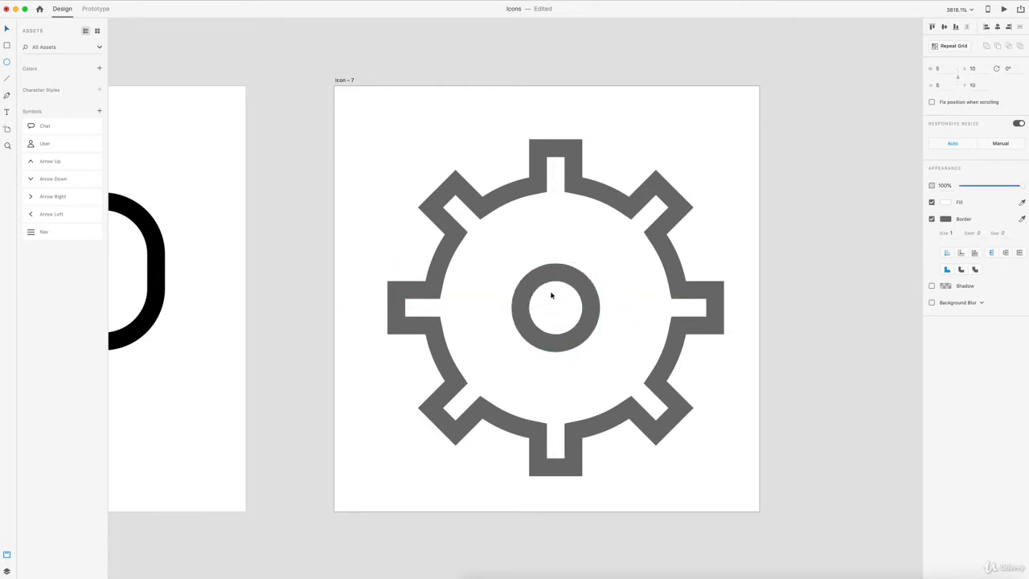
key("super+a")
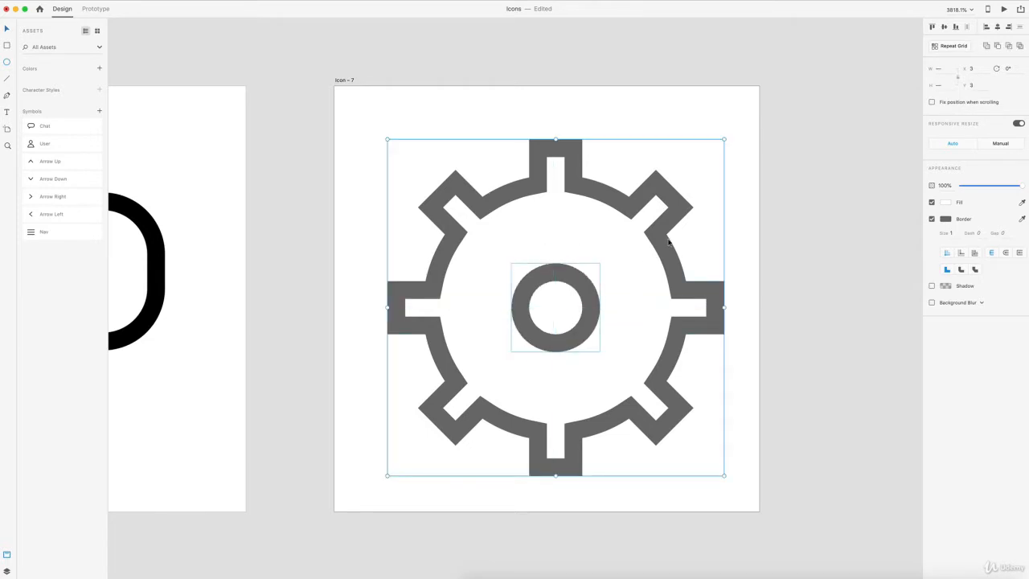
left_click(998, 47)
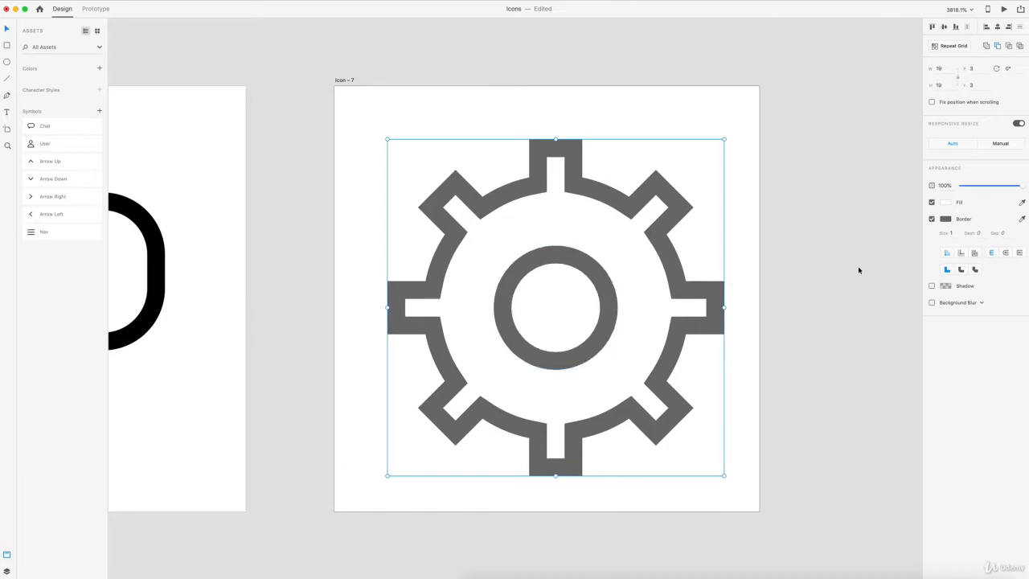
Set the gear's border colour to black, remove its fill, and give the border round caps and round joins
left_click(945, 220)
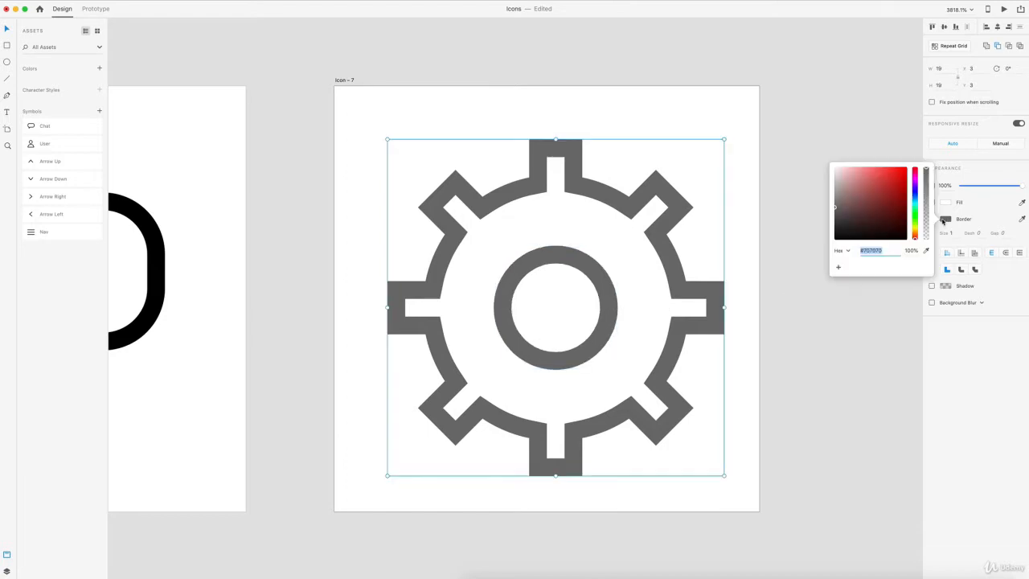
left_click_drag(868, 204, 810, 260)
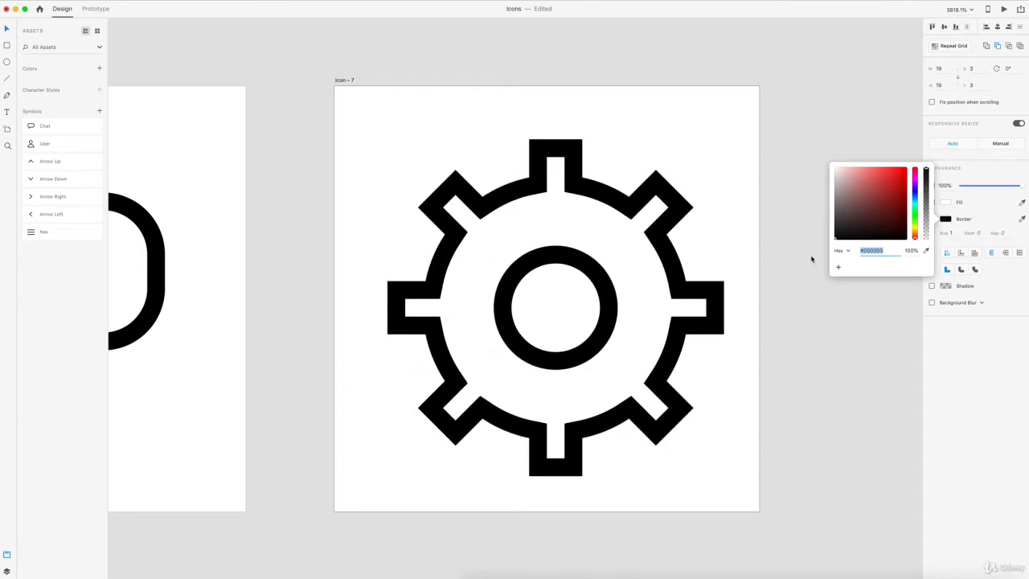
left_click(1005, 259)
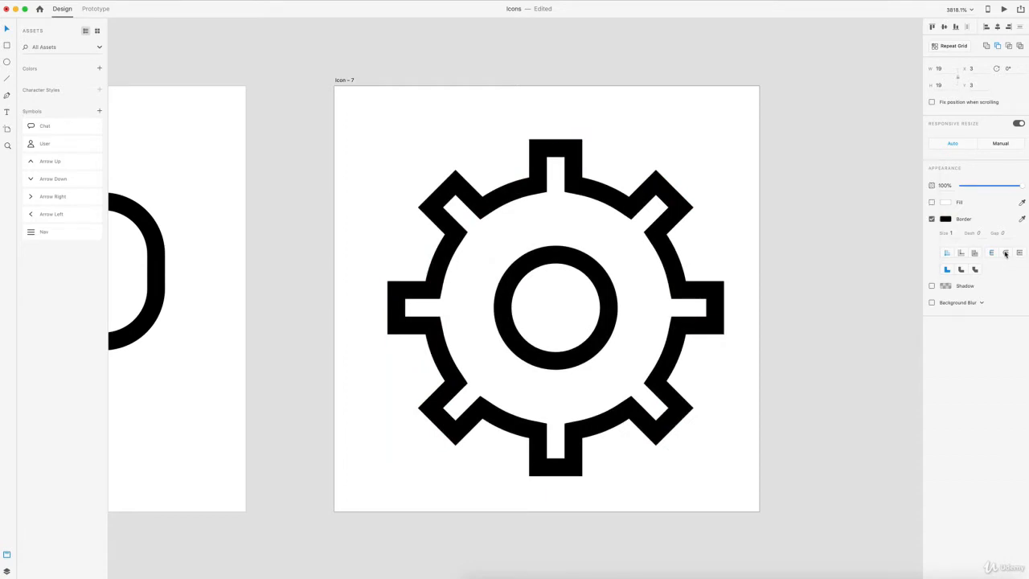
left_click(962, 271)
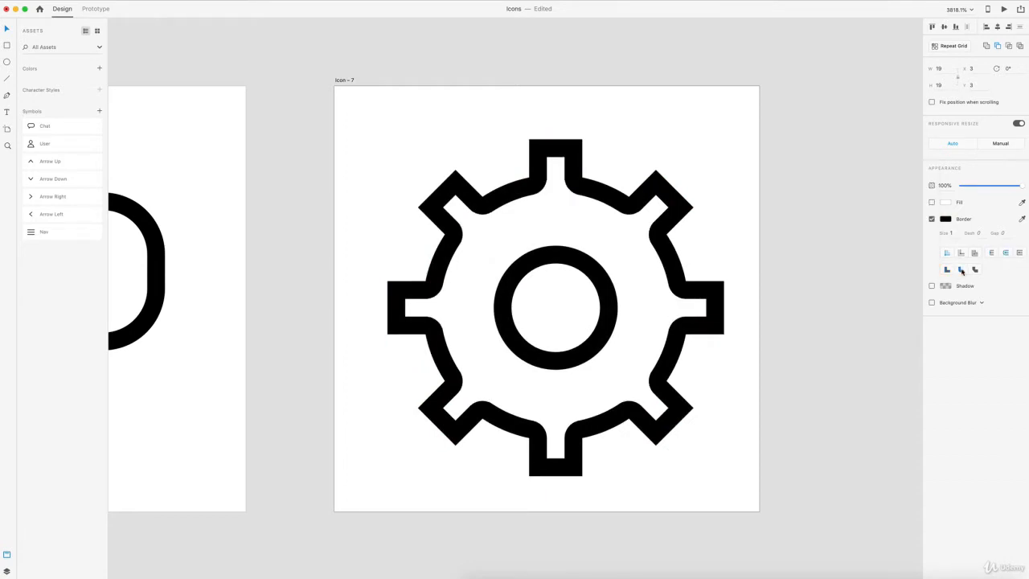
Select the four bars inside the combined gear shape and give their borders round joins
double_click(544, 150)
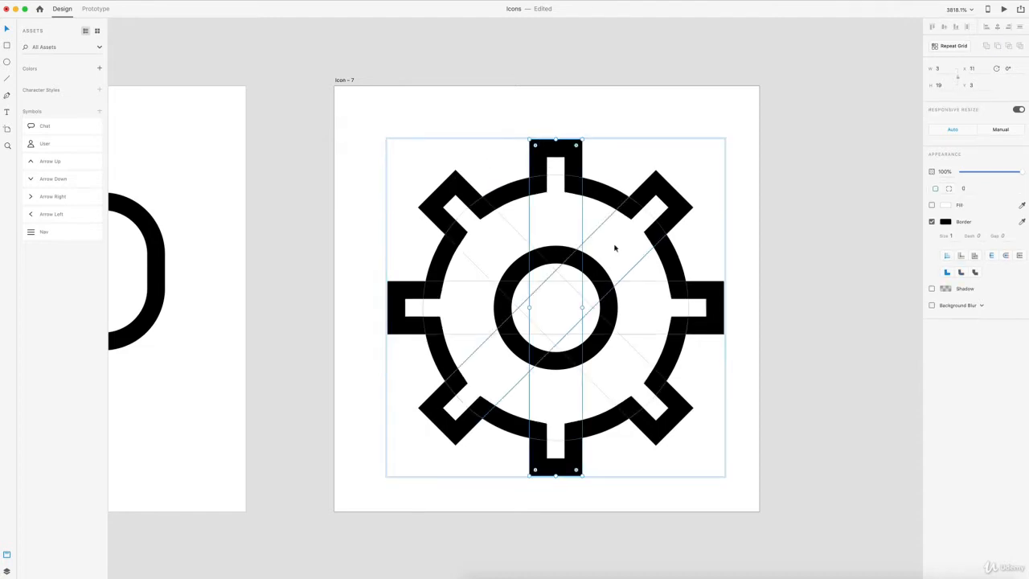
left_click(661, 181, "shift")
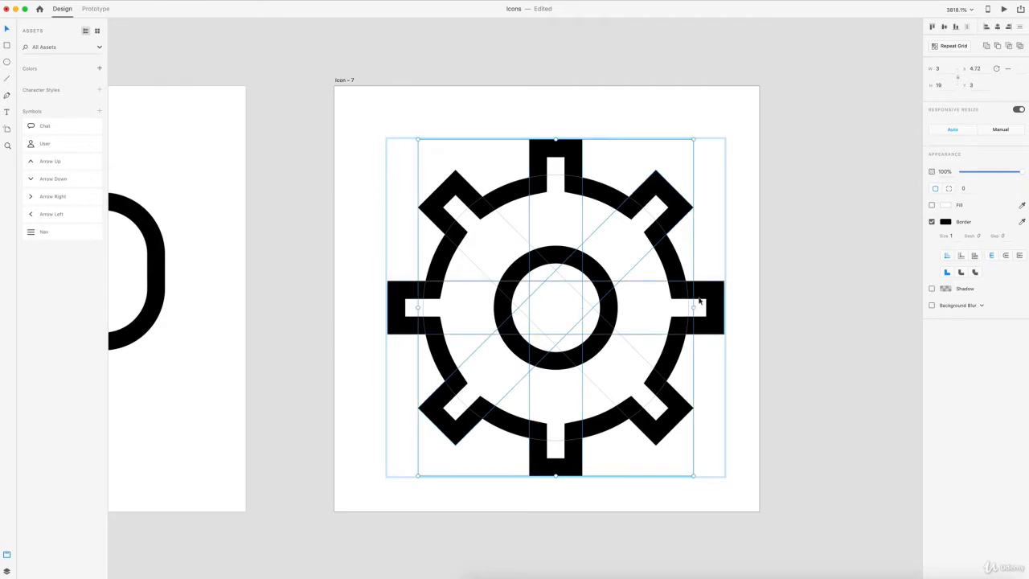
left_click(702, 300, "shift")
left_click(676, 398, "shift")
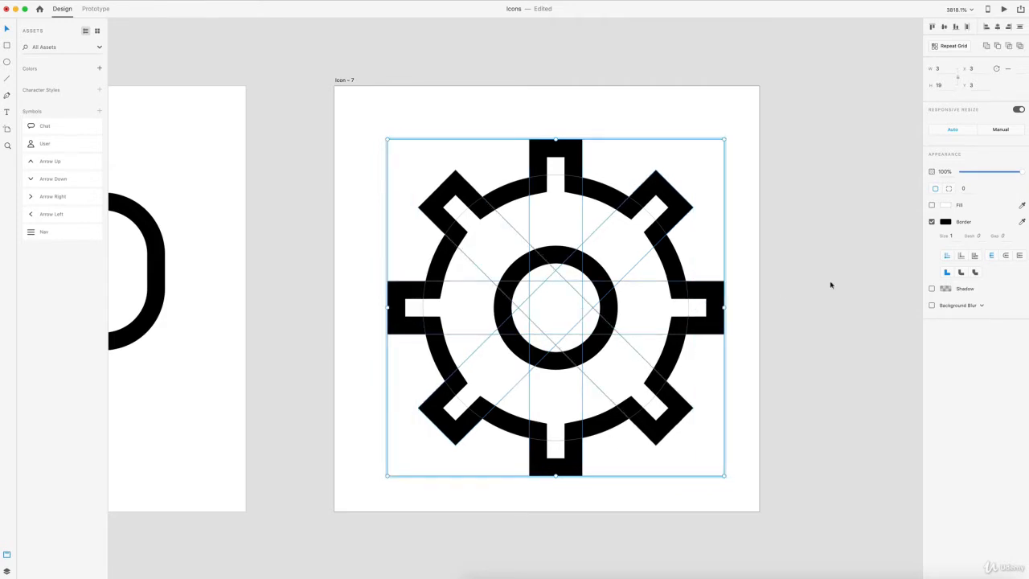
left_click(960, 274)
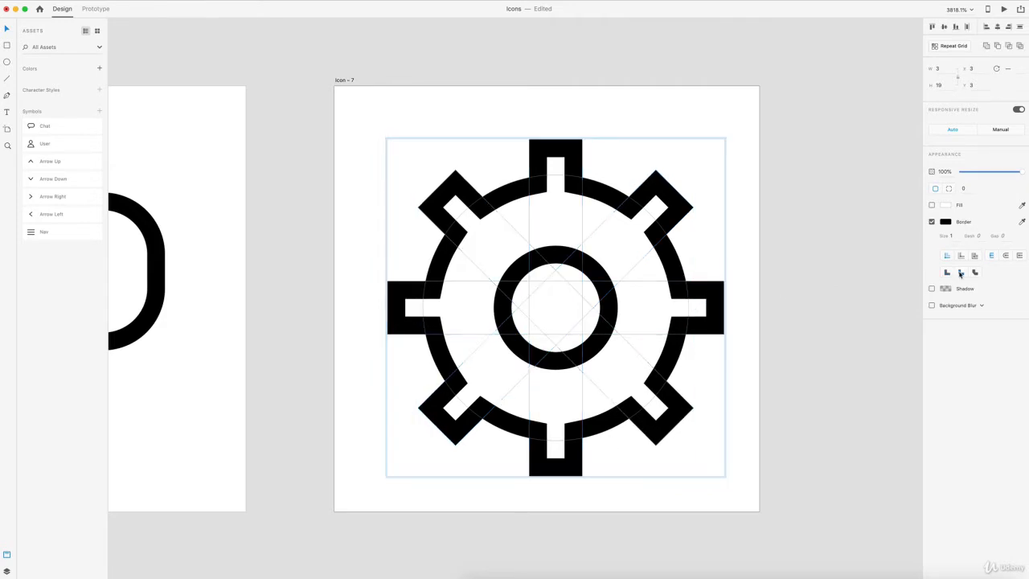
Try a corner radius of 10 on the four bars inside the gear shape
left_click(966, 189)
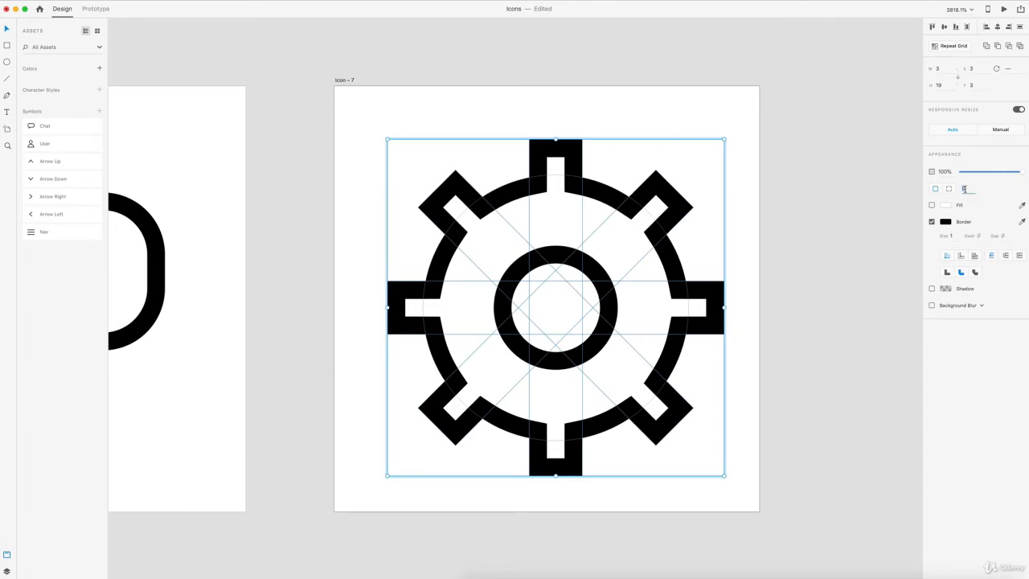
type("10")
key("Return")
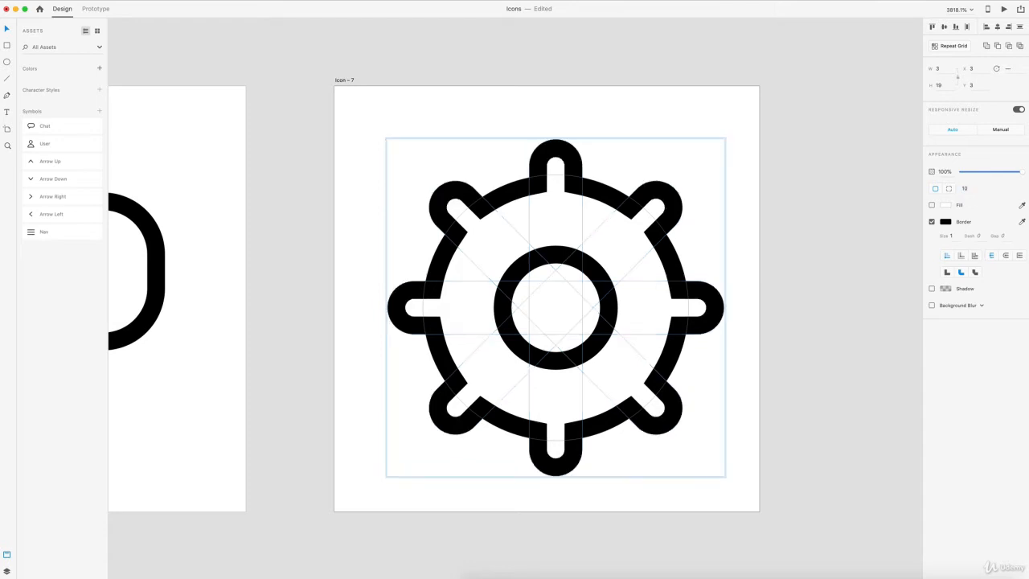
Set the corner radius of the gear's four bars to 1
double_click(967, 189)
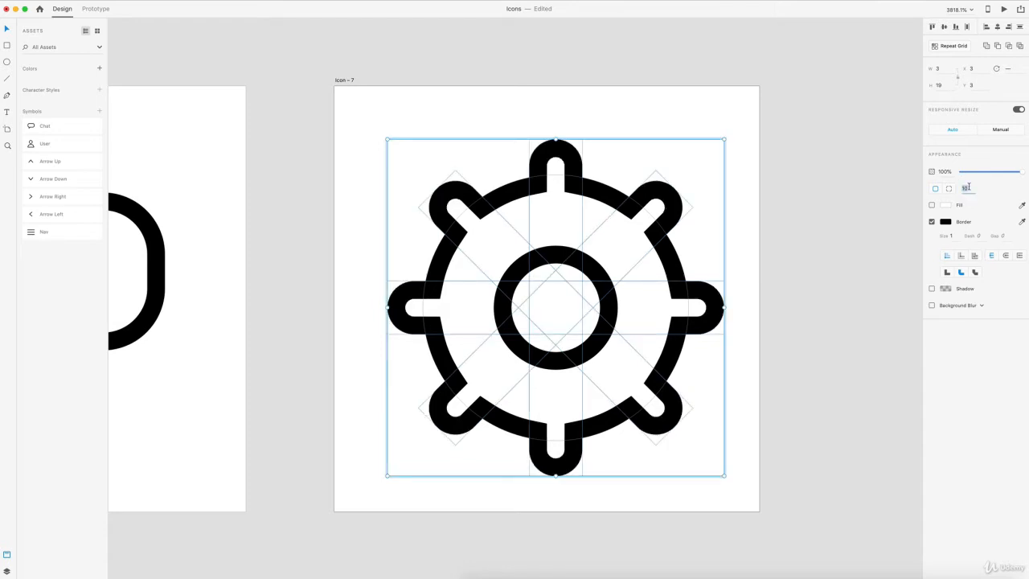
type("2")
key("Return")
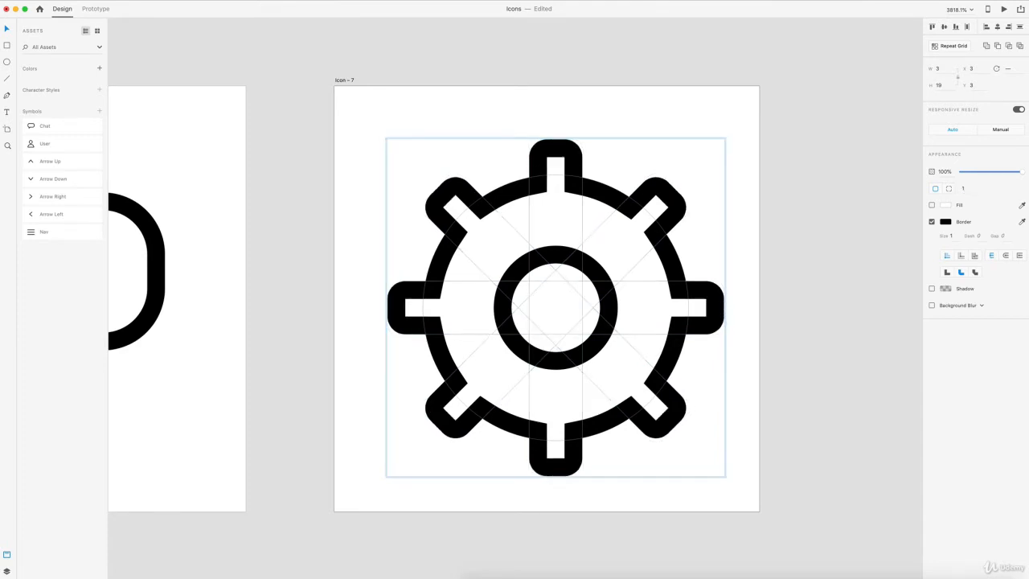
scroll(624, 232, "down", 2)
scroll(631, 234, "up", 1)
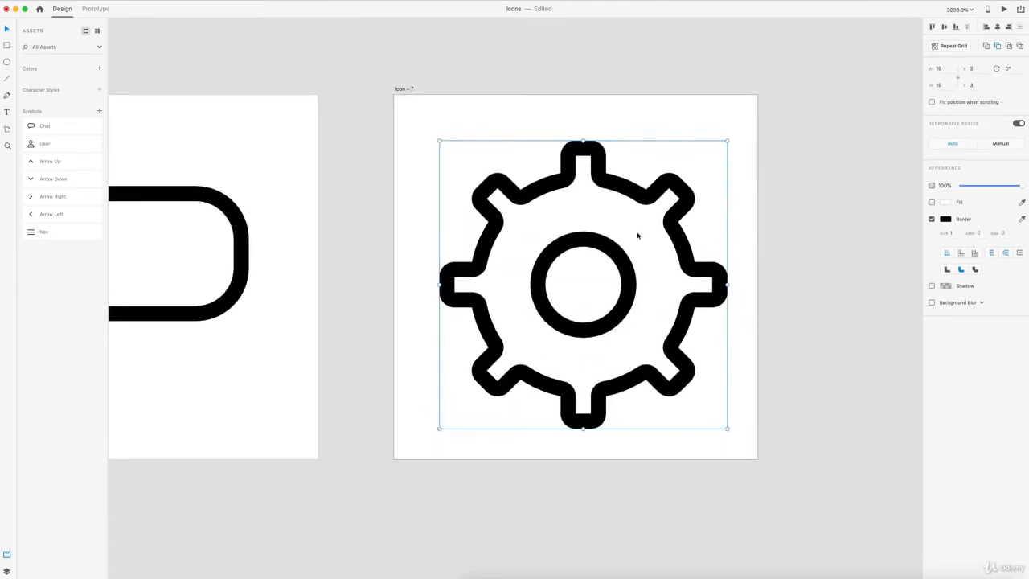
Try an outer stroke alignment on the whole gear's border and compare it with the other icons
scroll(639, 237, "right", 1)
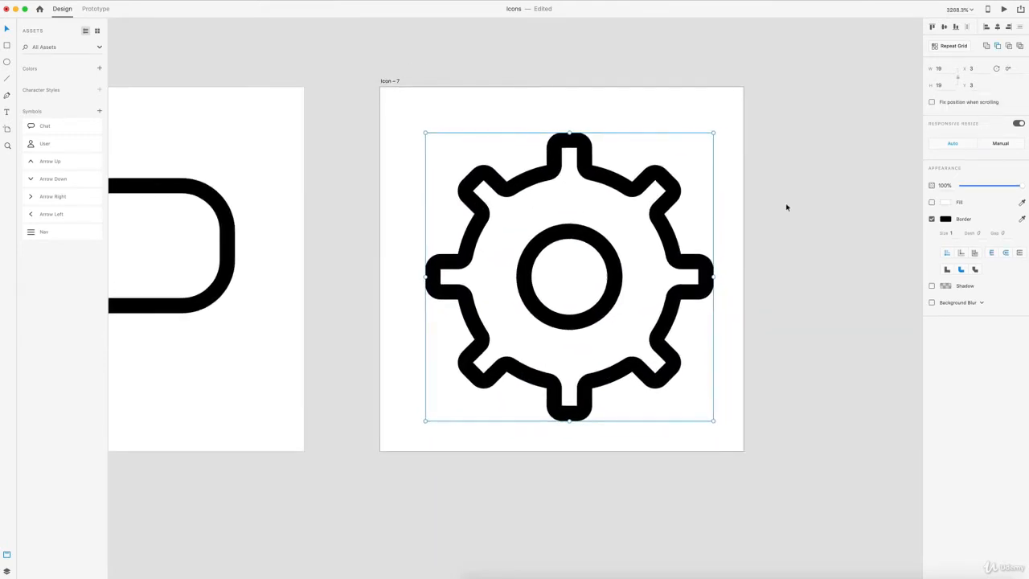
left_click(960, 255)
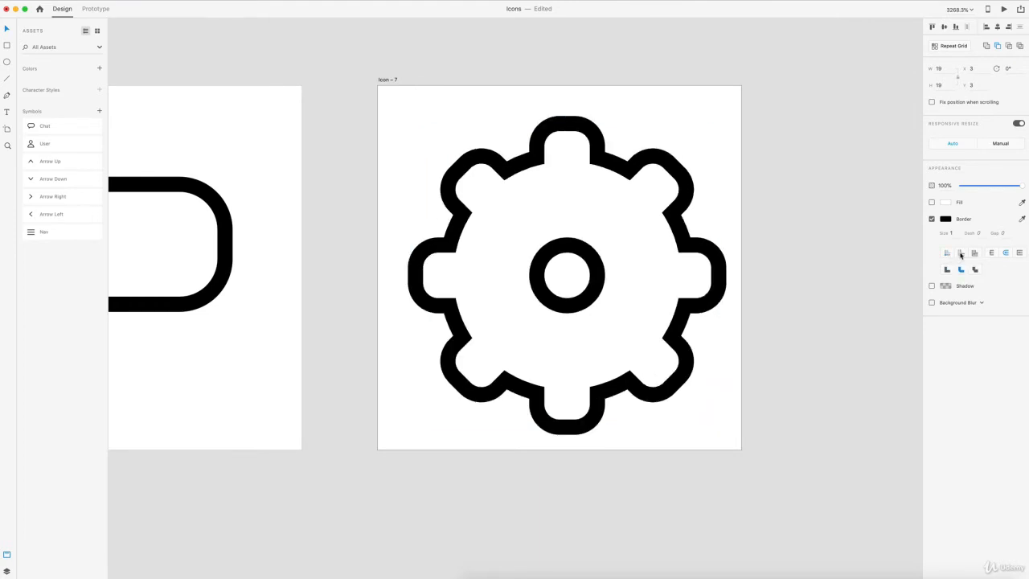
scroll(866, 271, "down", 5)
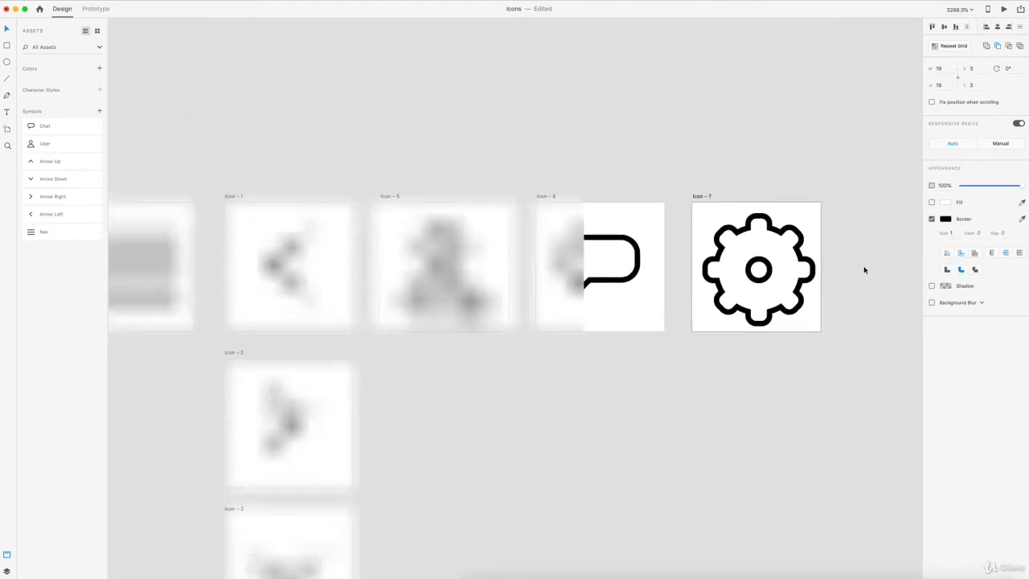
scroll(866, 270, "up", 6)
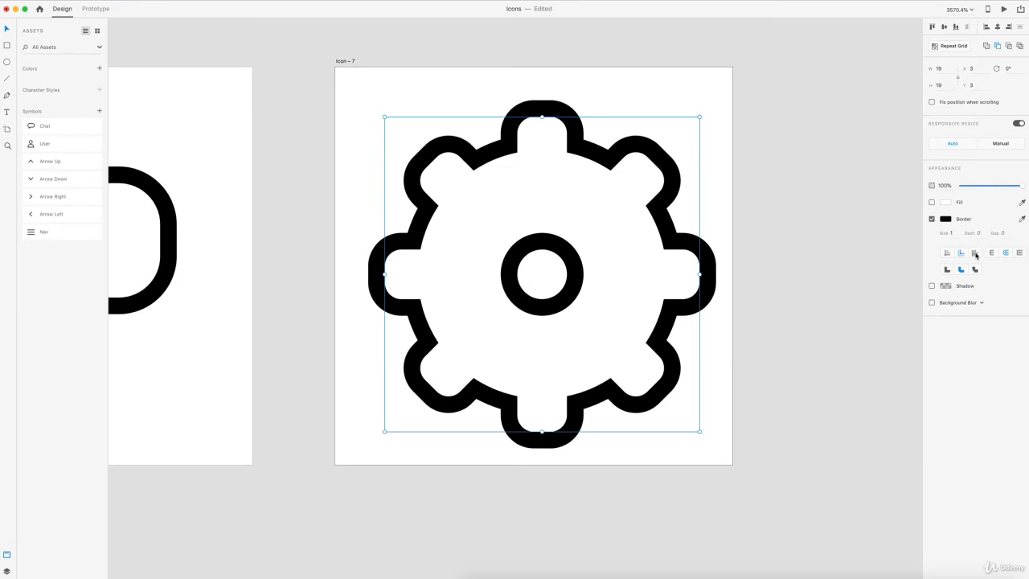
Set the gear's border to centre stroke alignment and deselect the gear
left_click(975, 254)
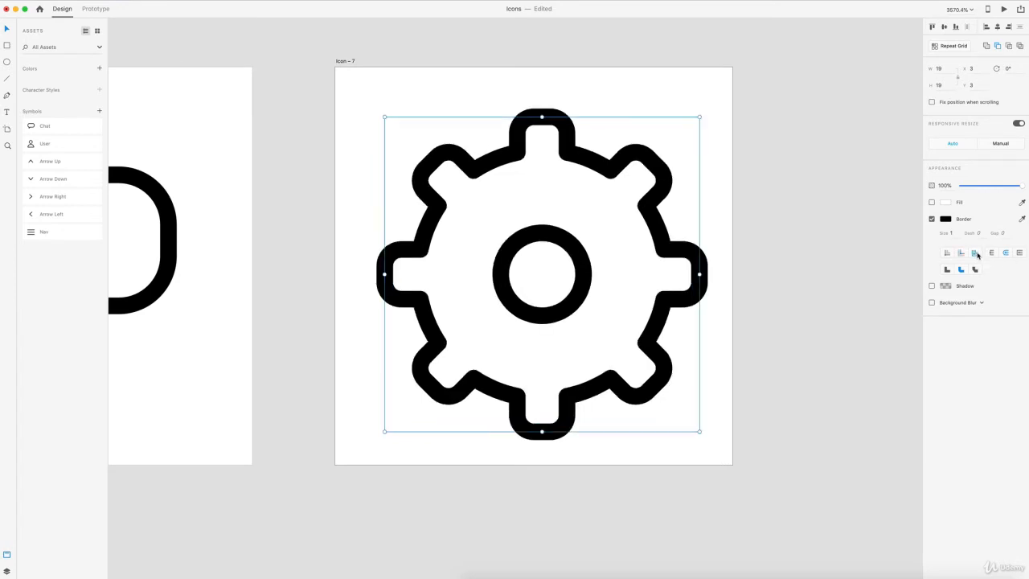
left_click(857, 249)
scroll(860, 256, "down", 5)
scroll(864, 279, "down", 3)
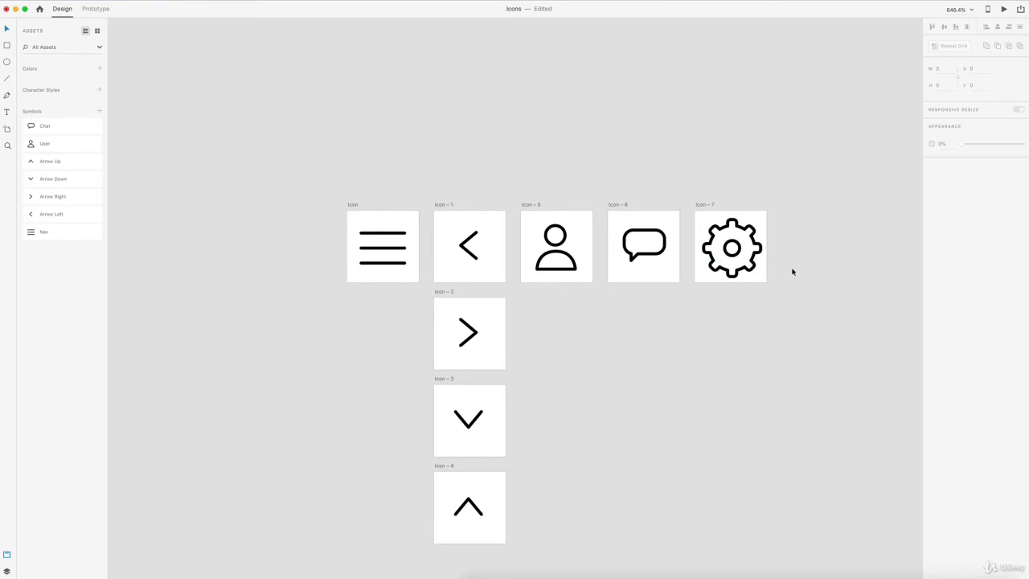
Draw a 24 × 24 px square covering the gear's artboard, send it behind the gear and remove its border
scroll(772, 241, "up", 5)
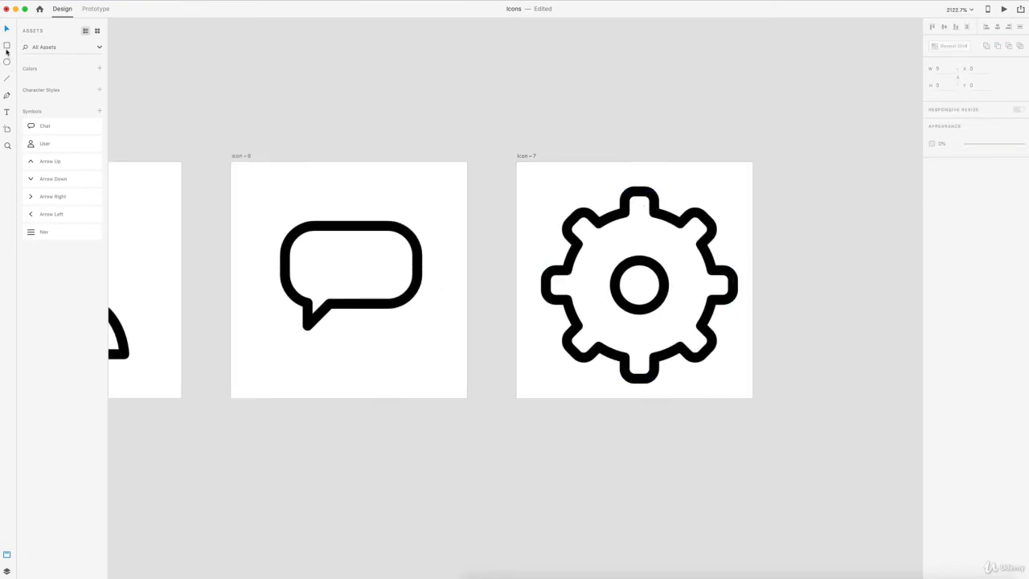
left_click(6, 47)
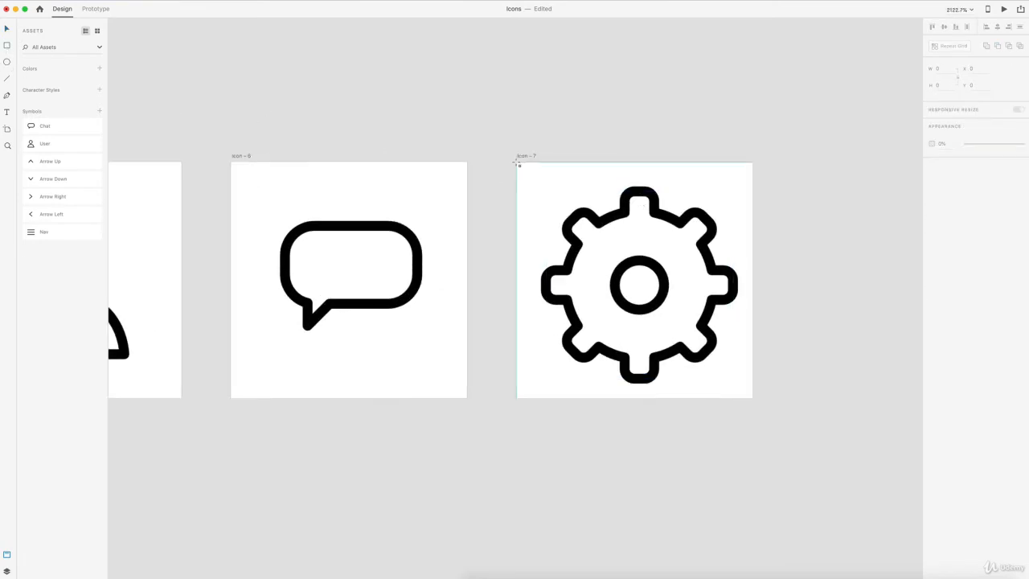
left_click_drag(516, 161, 752, 398)
key("super+shift+[")
left_click(932, 236)
Turn the gear and its background square into a symbol and name it Settings
key("super+a")
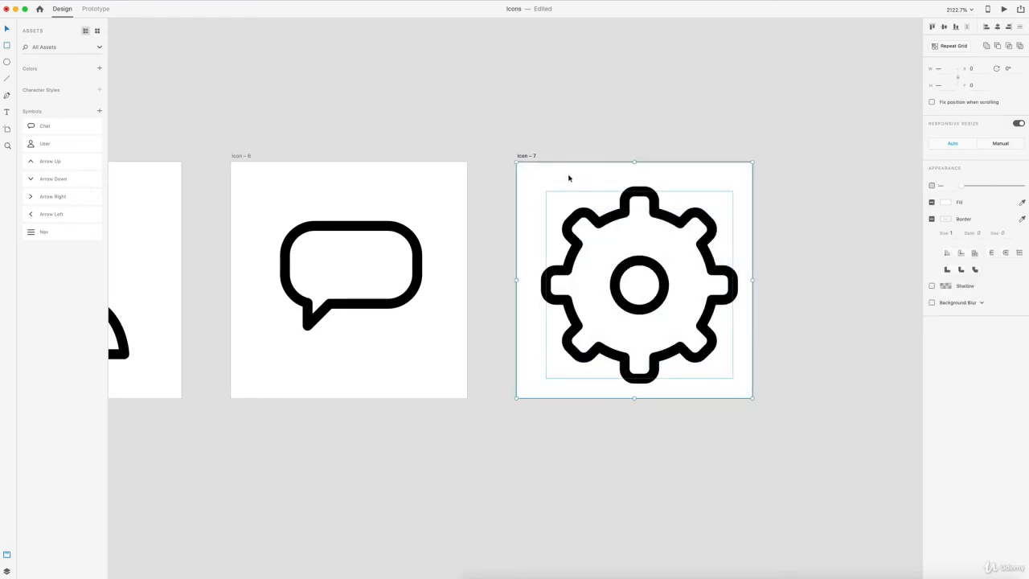
key("super+k")
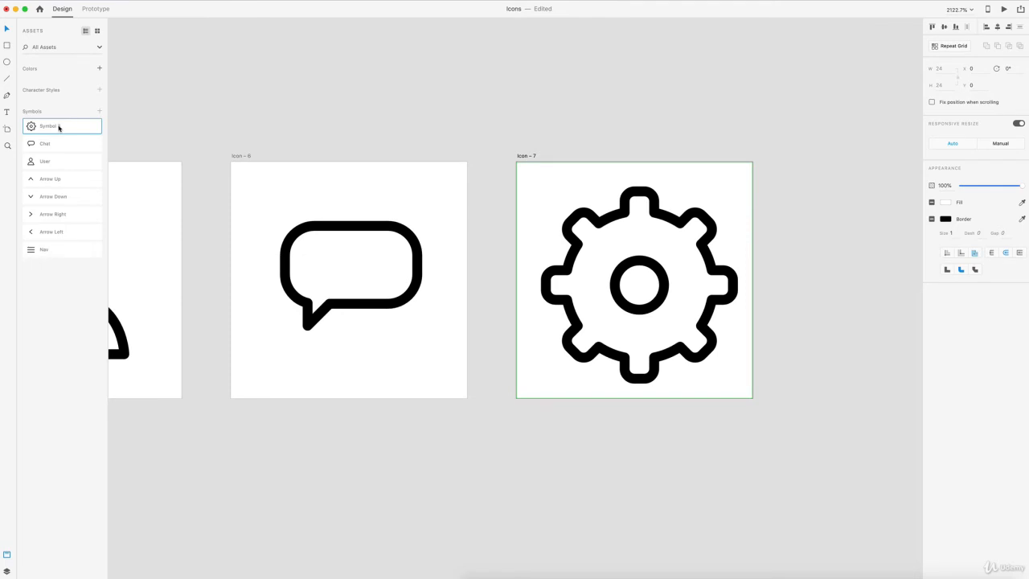
double_click(65, 124)
type("Settings")
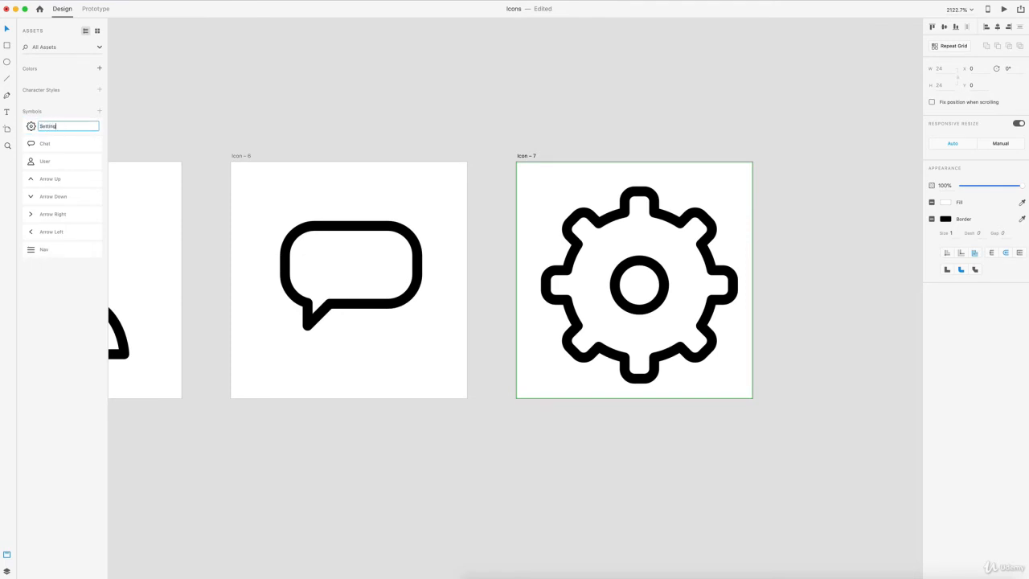
key("Return")
Select the user icon on the Icon – 5 artboard
scroll(554, 377, "down", 5)
left_click(554, 377)
scroll(556, 372, "down", 1)
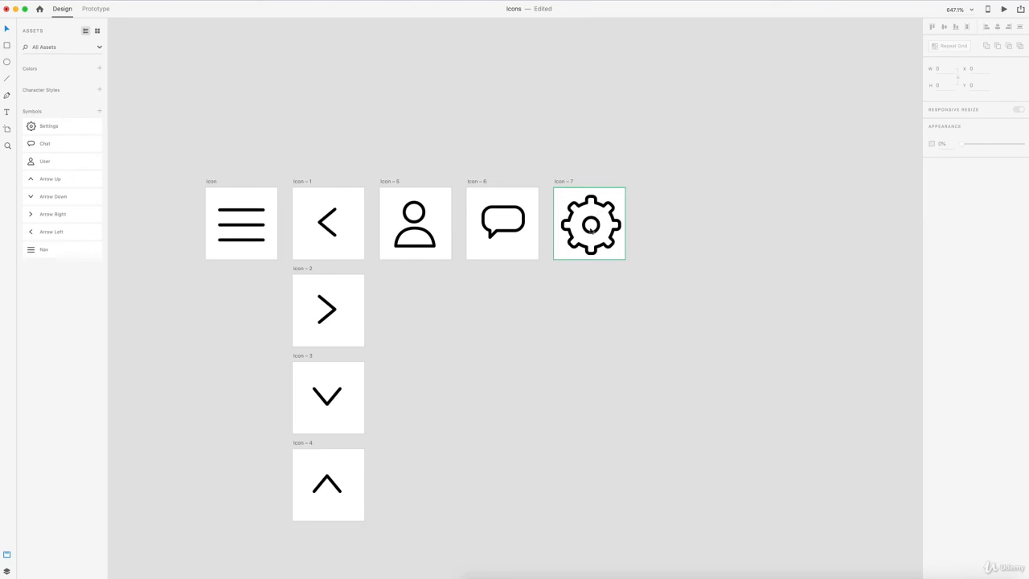
left_click(433, 239)
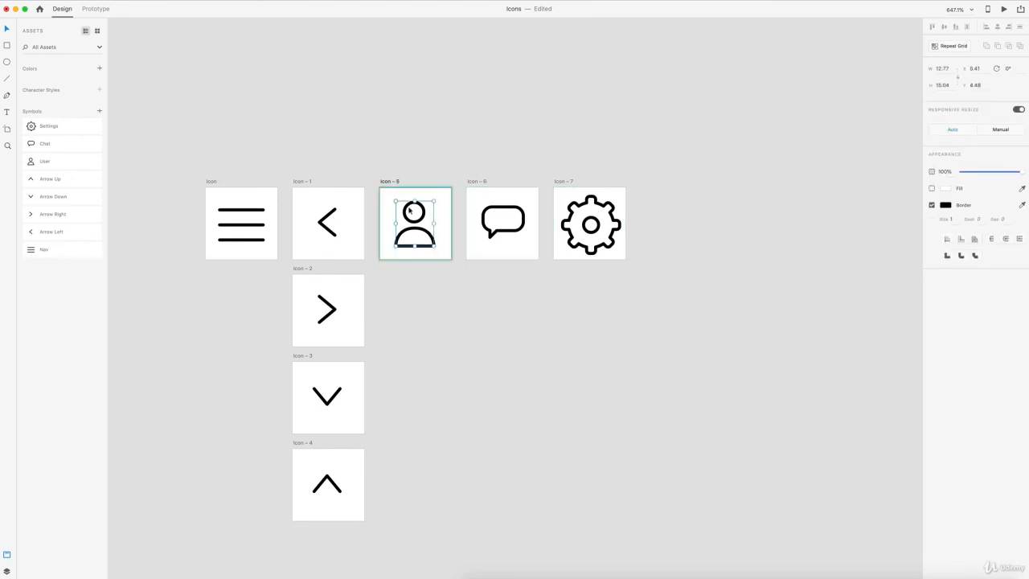